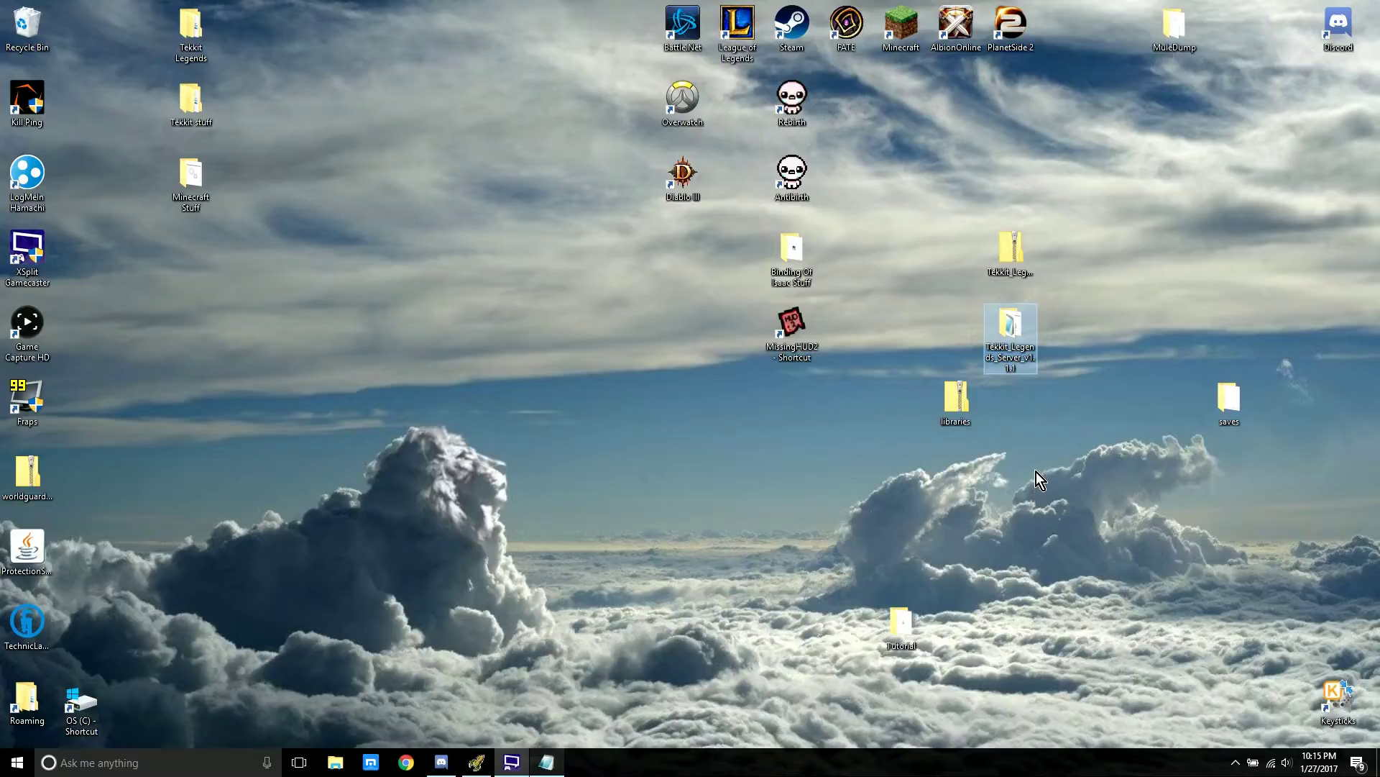
- Switch to the Maxthon browser, search for "tekkit legends server download" and open the Tekkit Legends page on Technic Platform
left_click(371, 762)
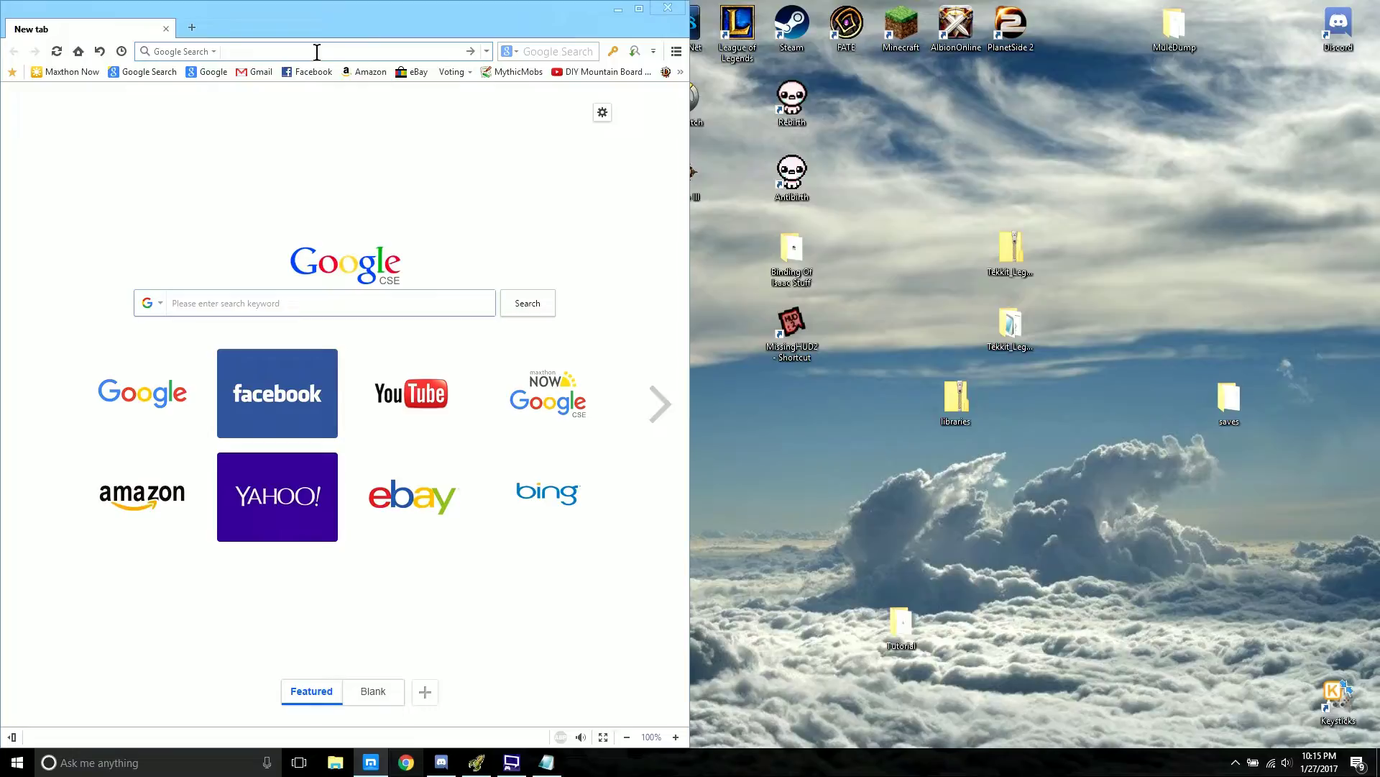
type("tekkit legen")
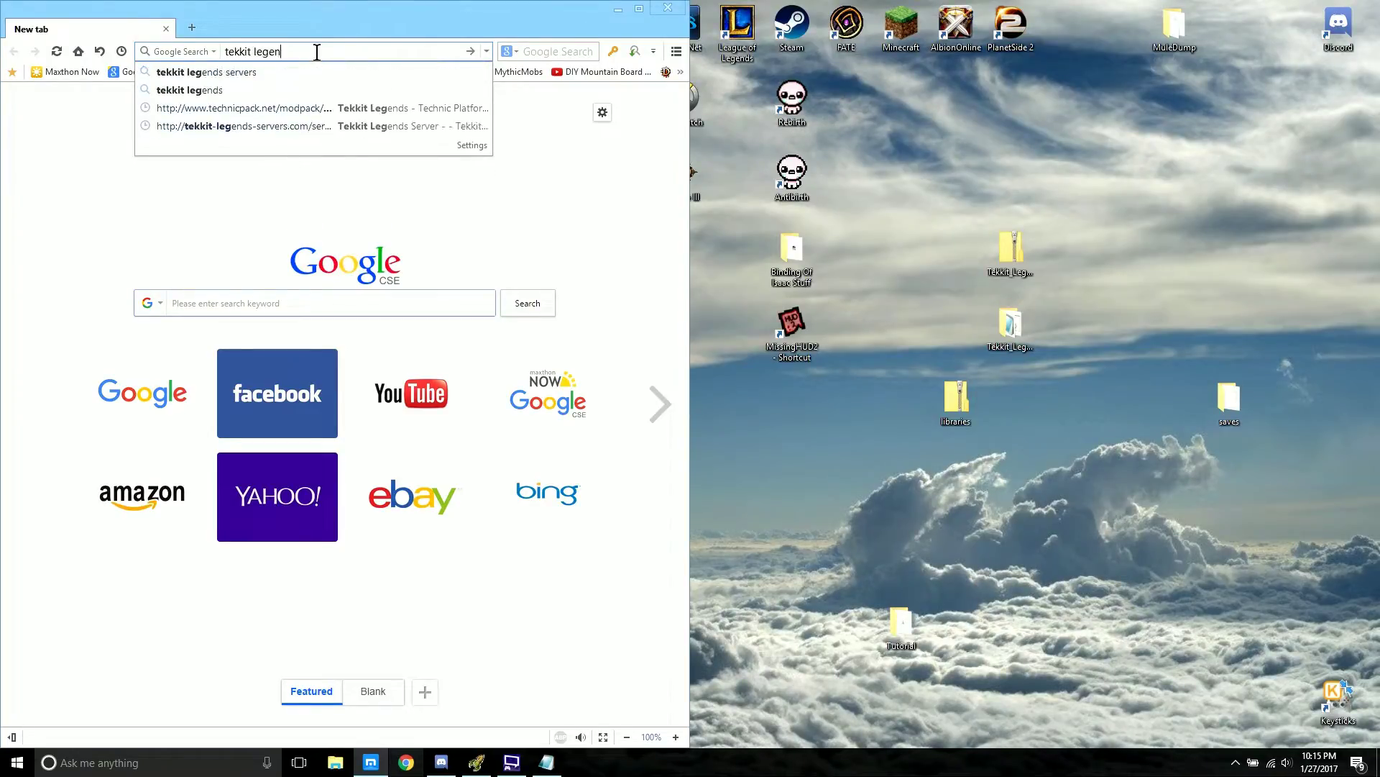
type("ds server download")
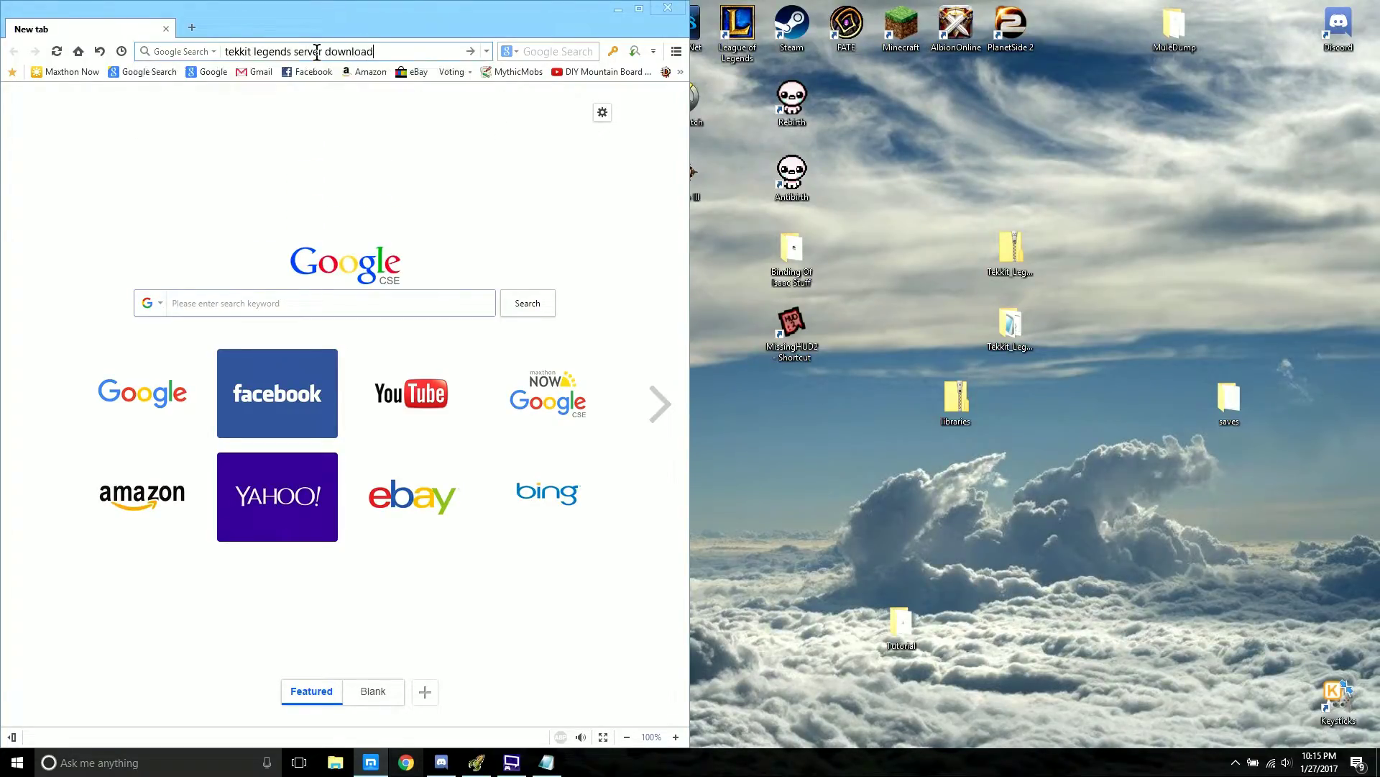
key("Return")
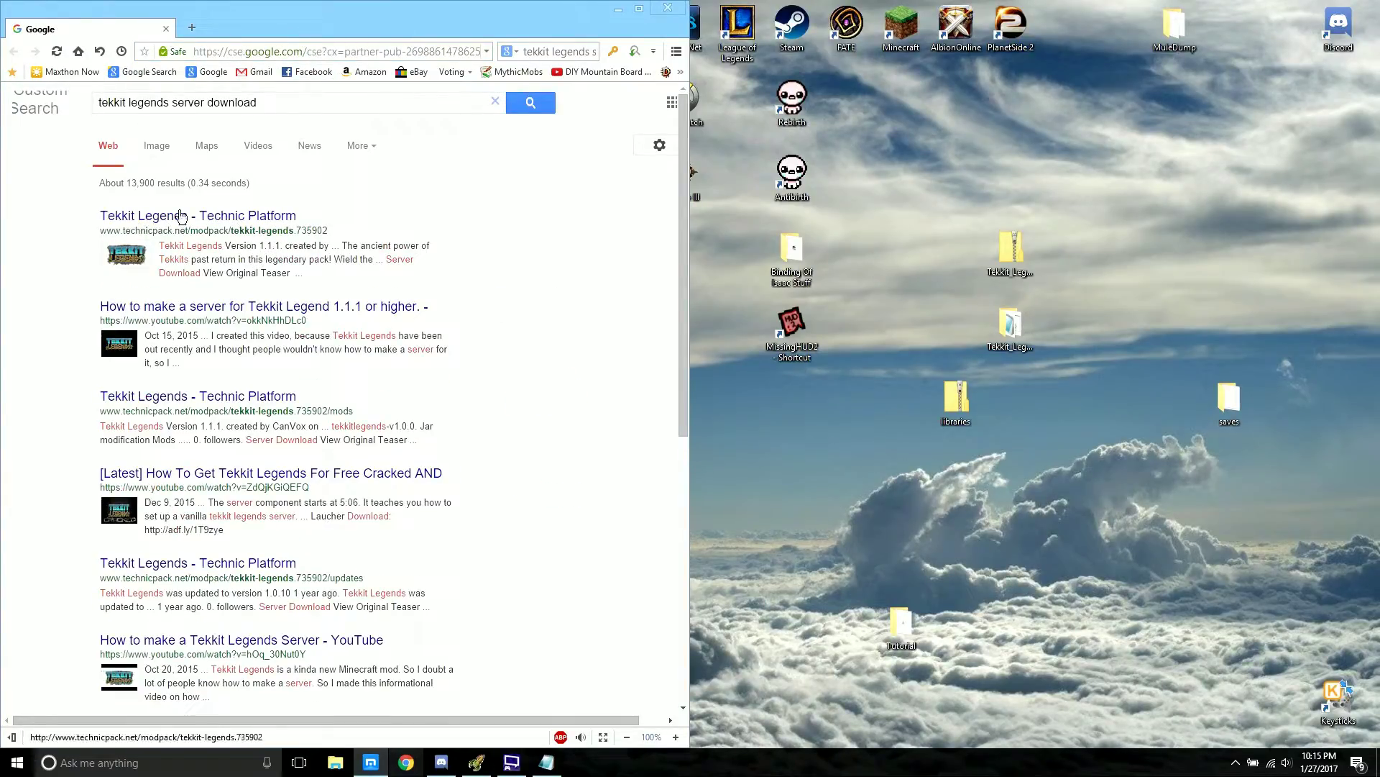
left_click(215, 216)
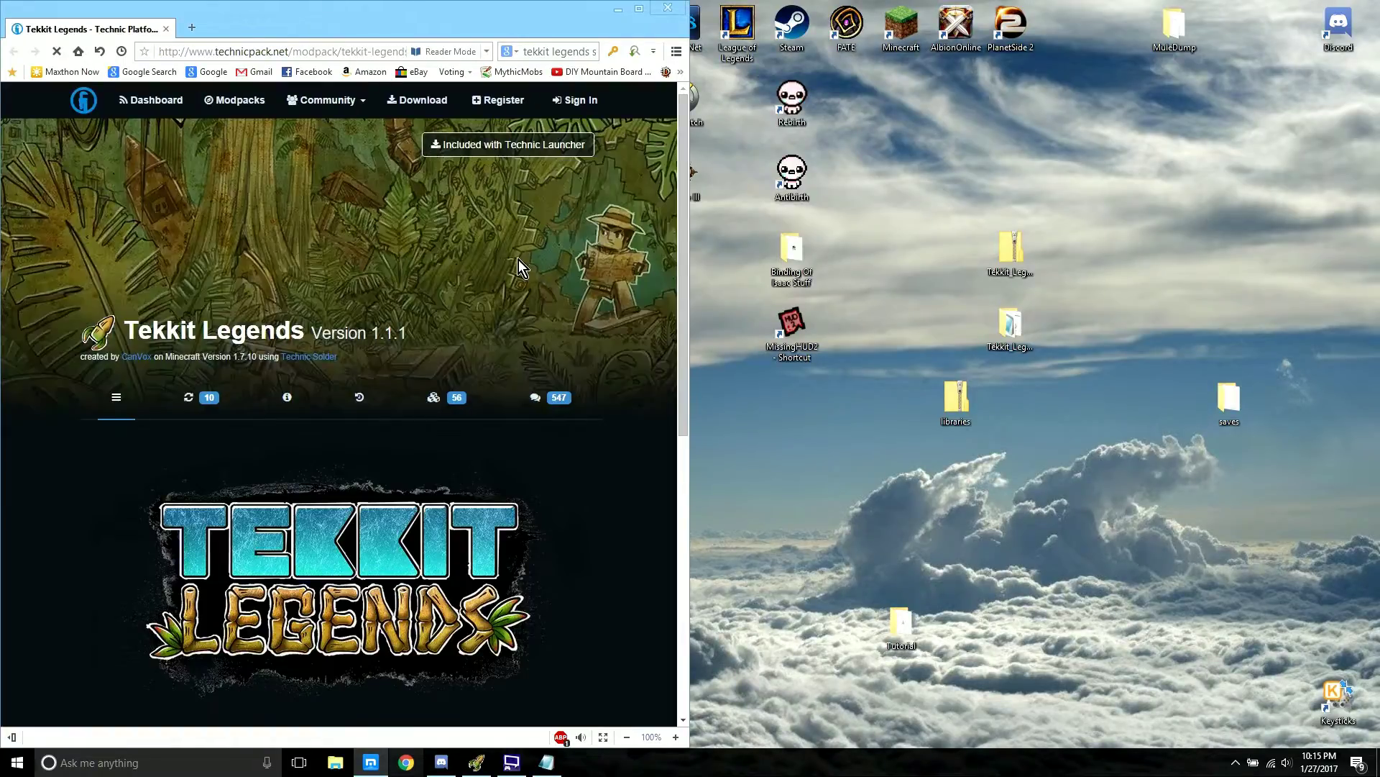
- View the server download prompt for Tekkit_Legends_Server_v1.1.1.zip, dismiss it without saving, and minimize the browser
scroll(508, 378, "down", 6)
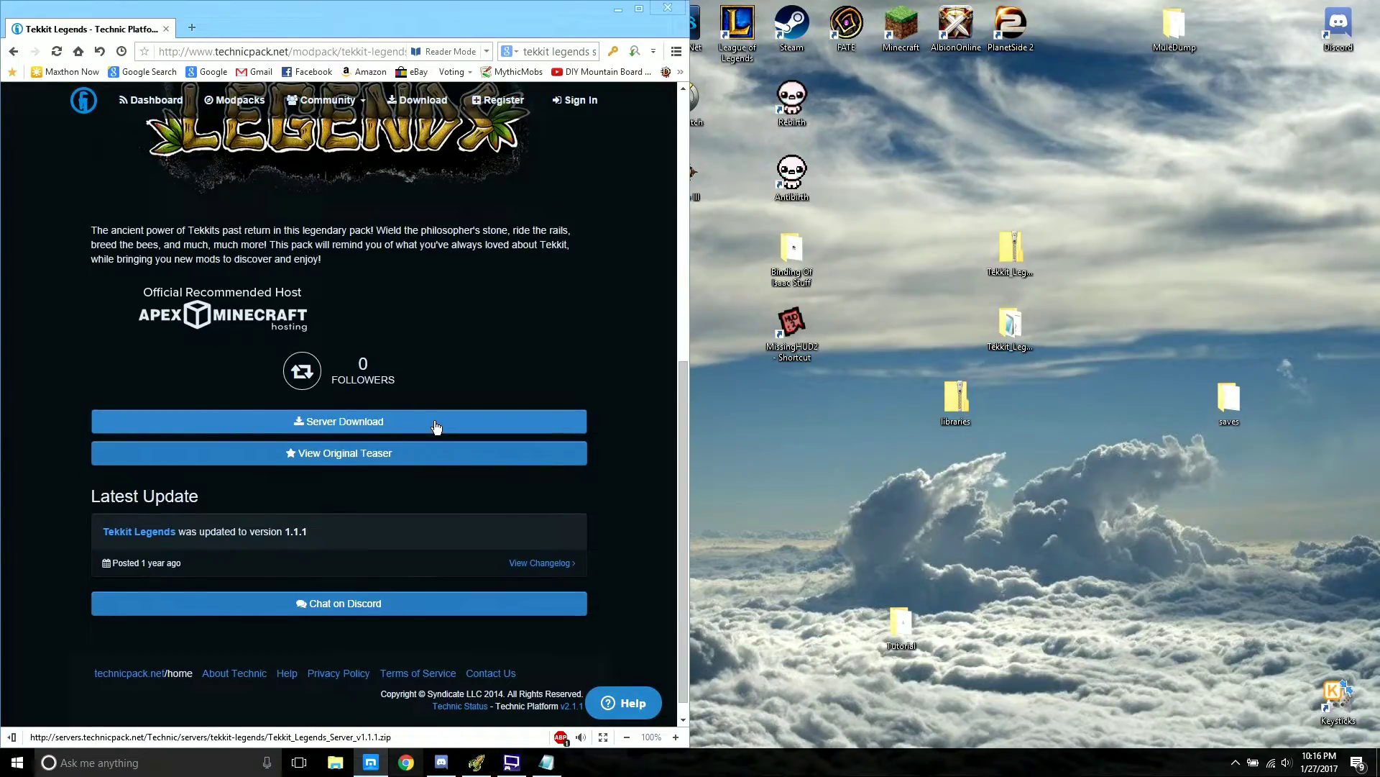
left_click(230, 52)
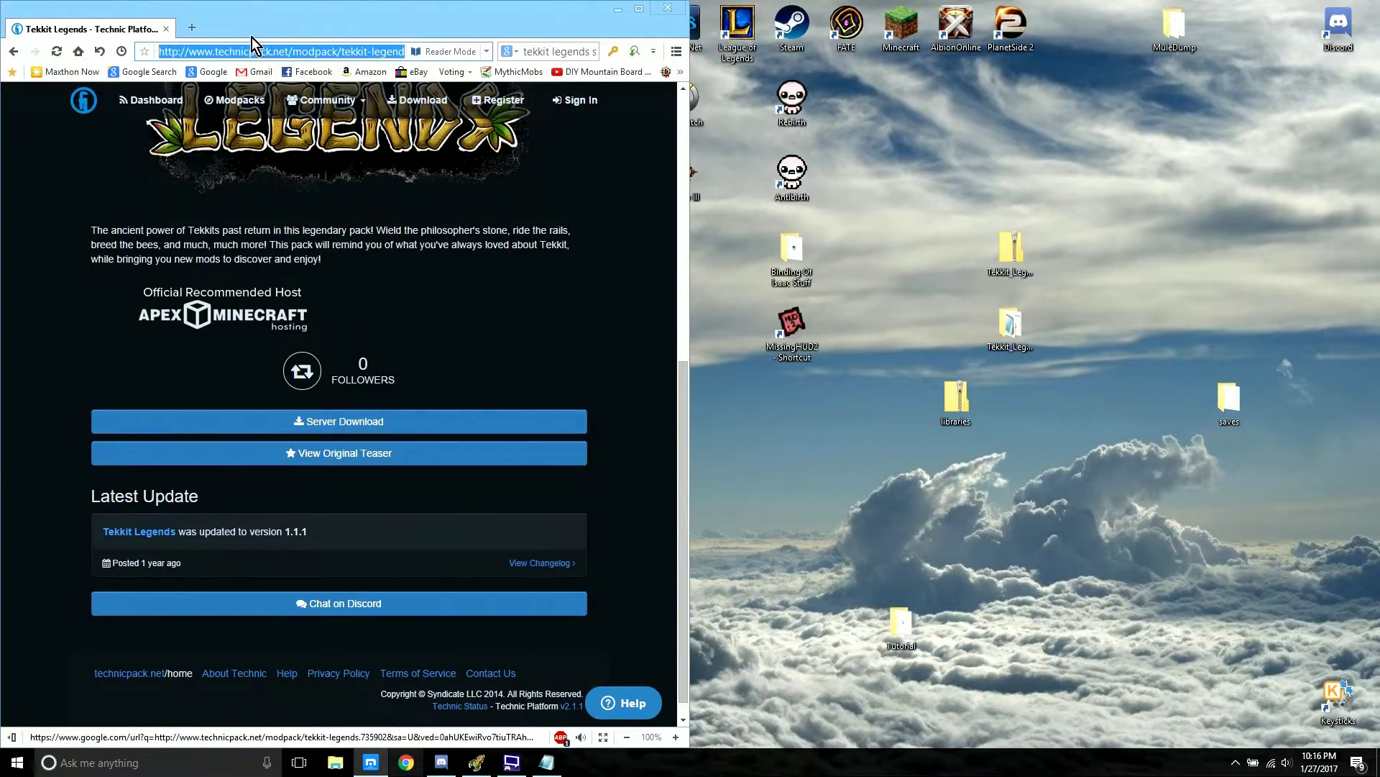
left_click(354, 424)
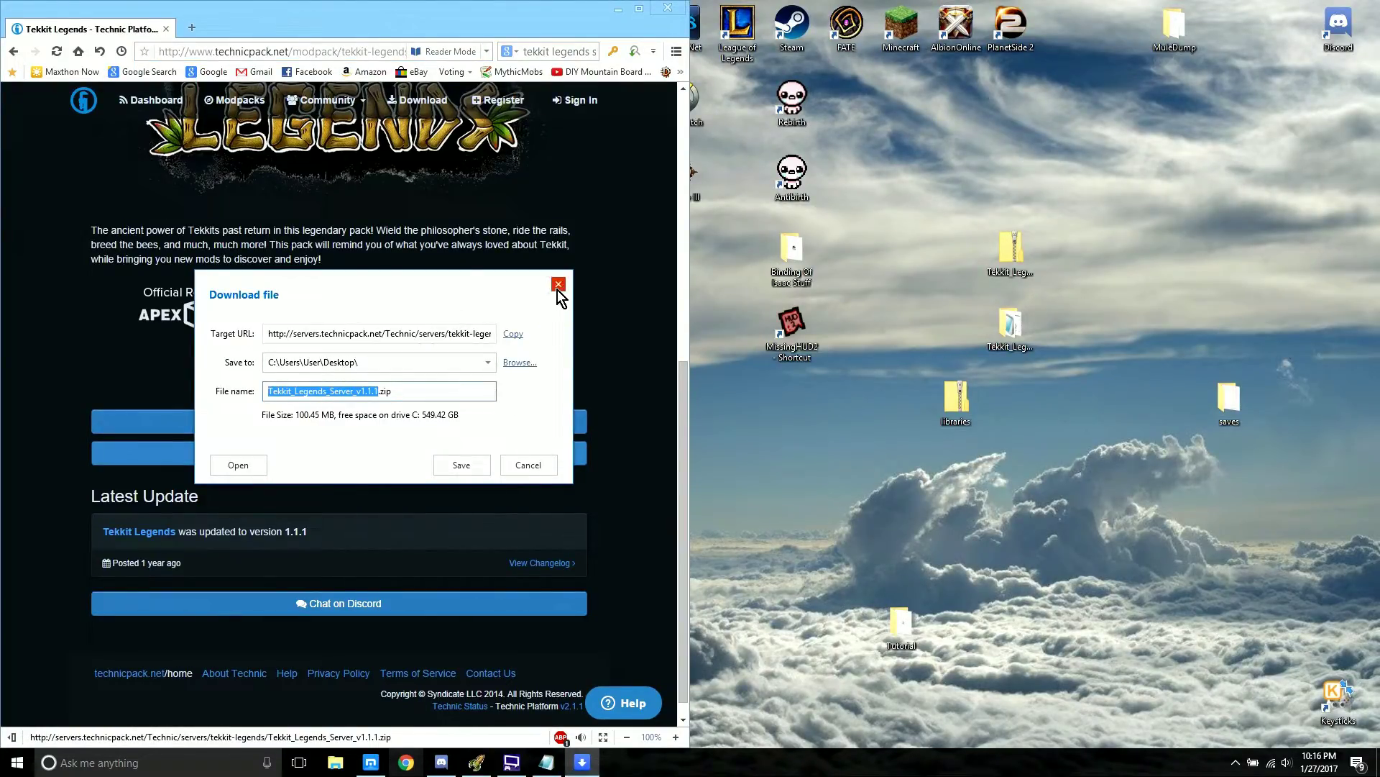
left_click(558, 286)
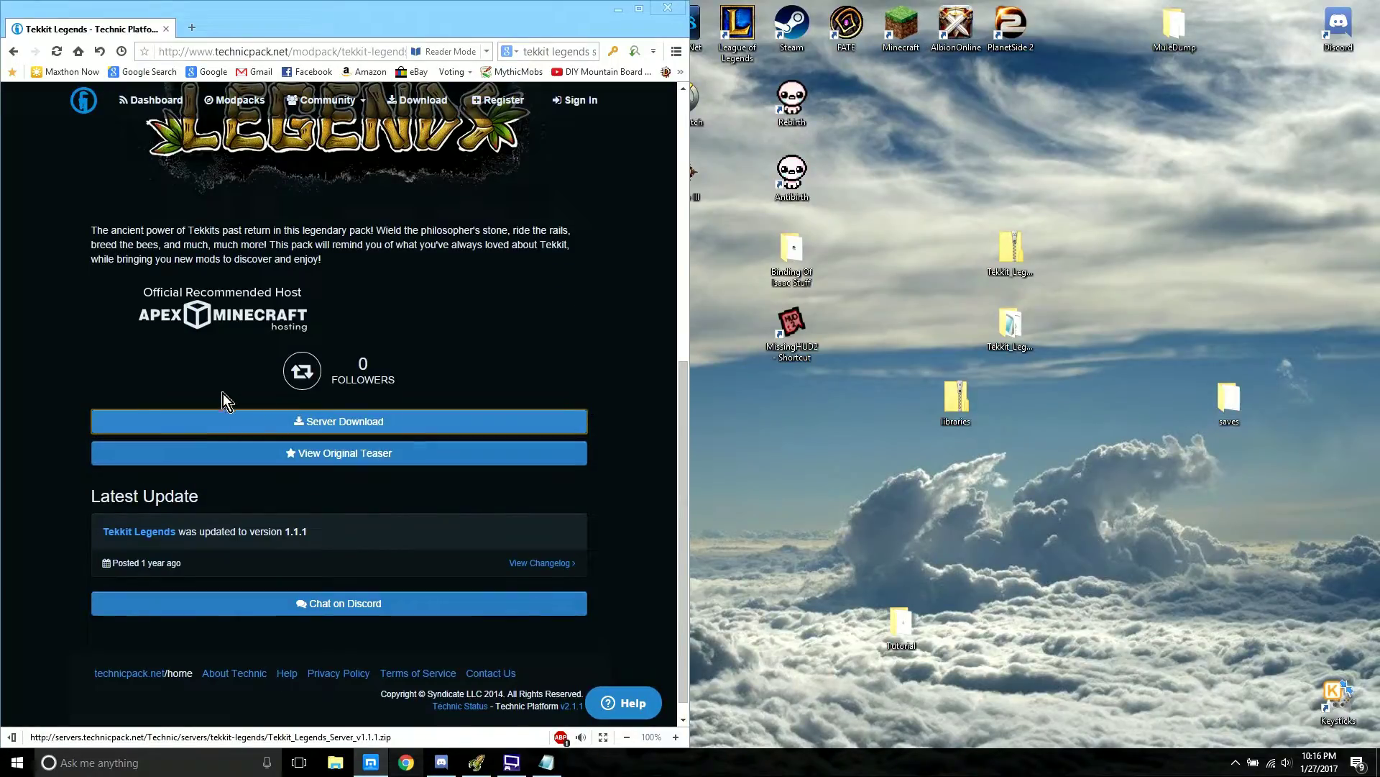
left_click(616, 9)
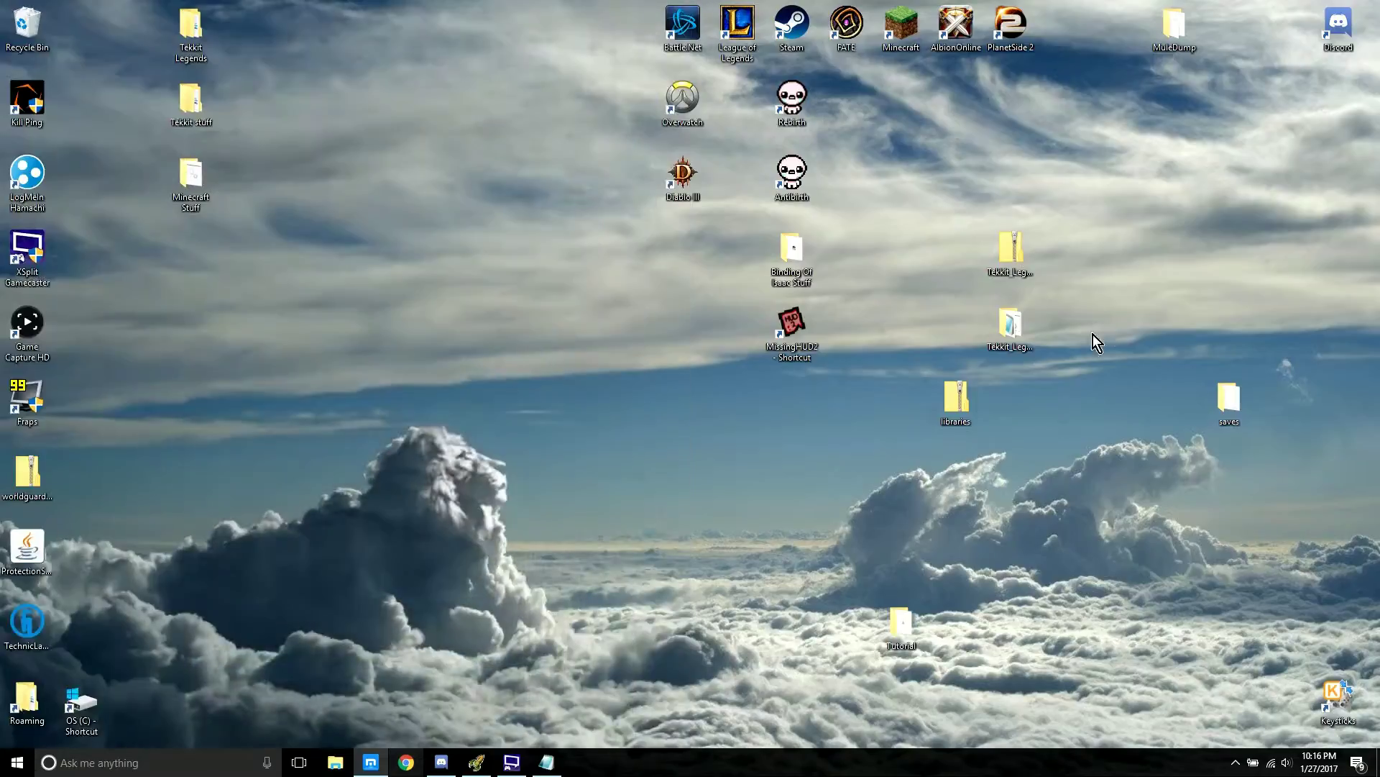
left_click_drag(1165, 299, 968, 239)
right_click(1008, 246)
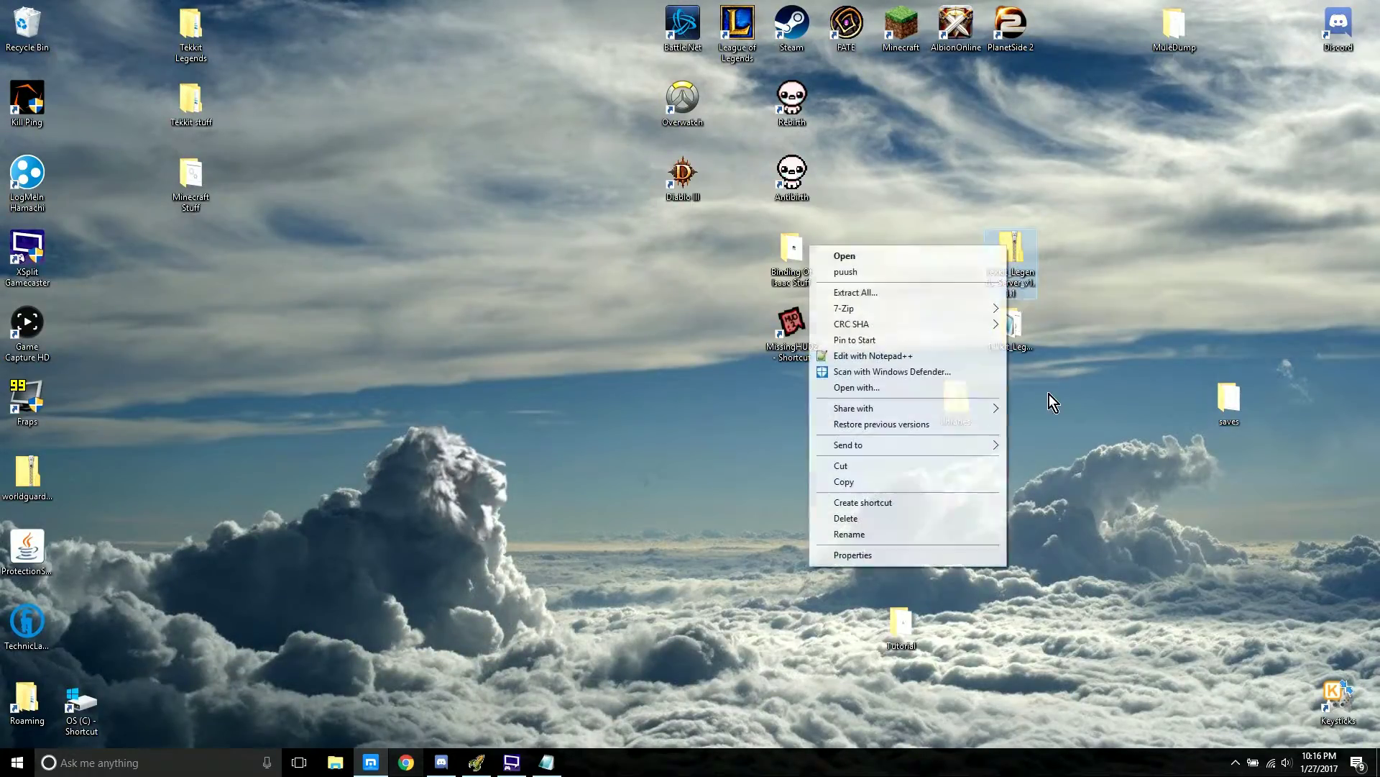
left_click(861, 292)
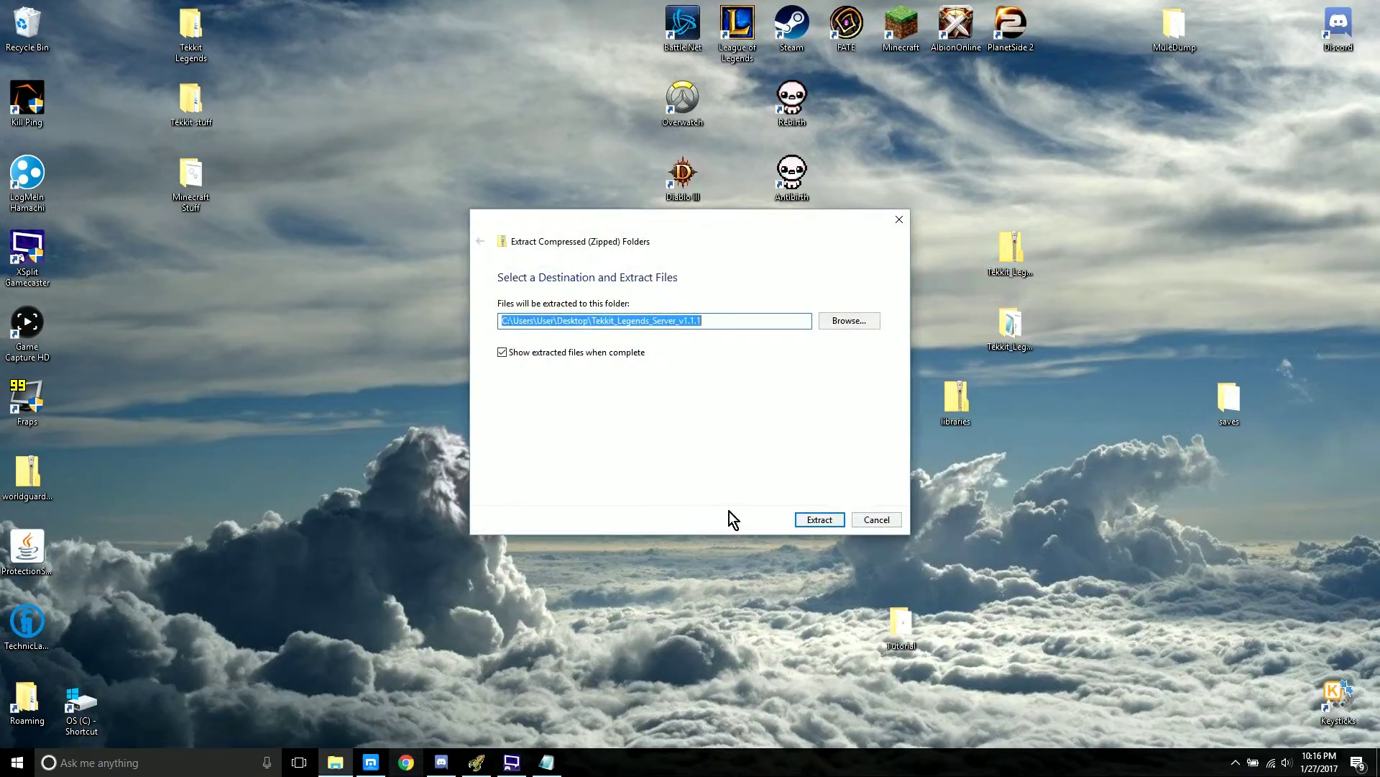
left_click(733, 320)
left_click_drag(701, 320, 592, 321)
type("asdfjlkasjdlfkasdf")
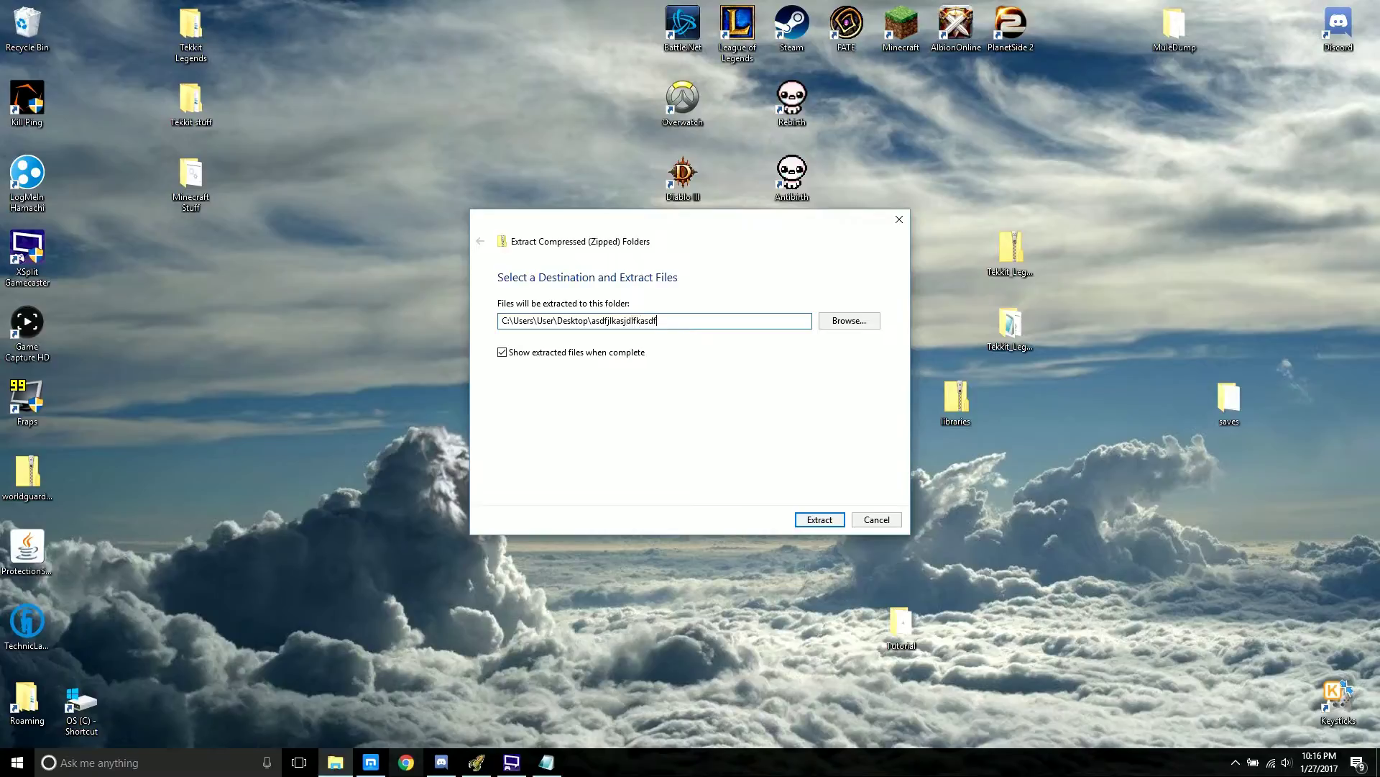
left_click(905, 226)
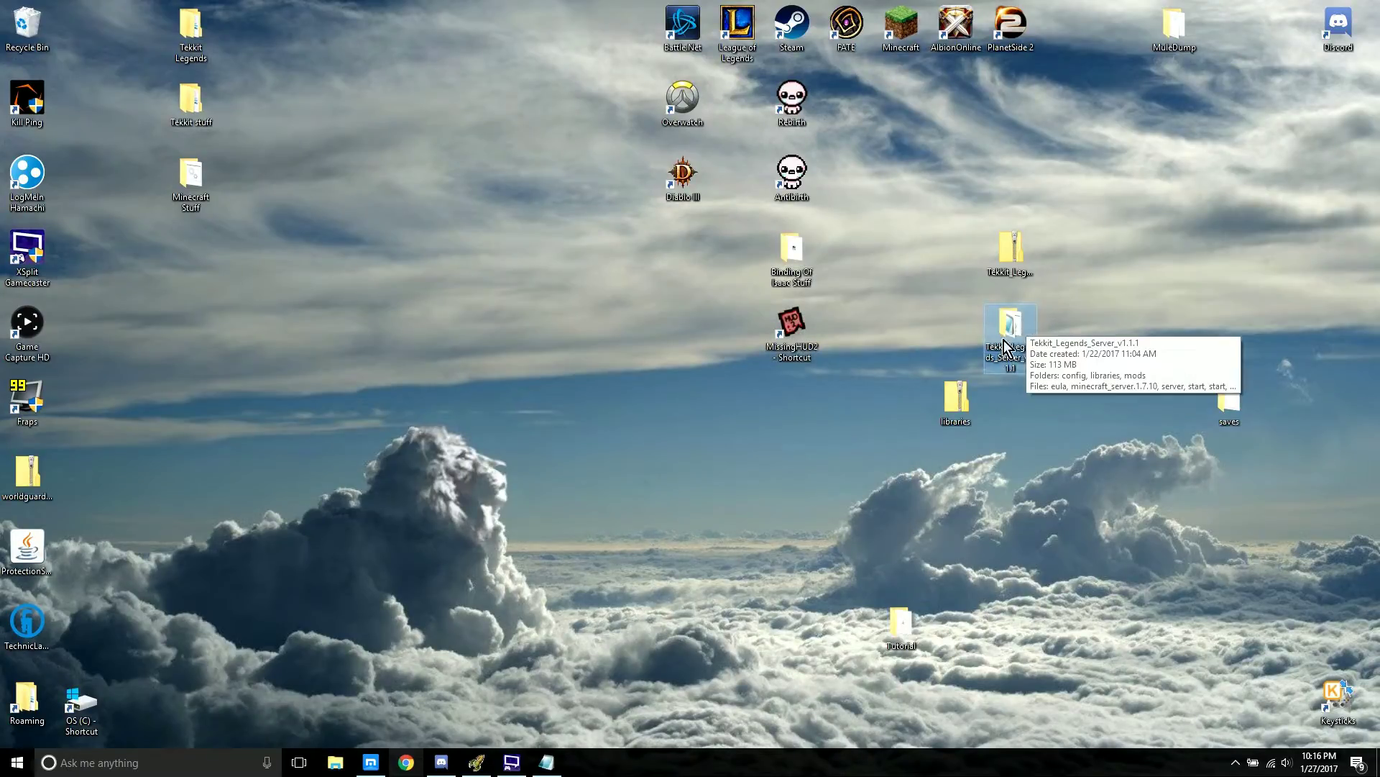
- Return to the Maxthon browser and search for "thermos cyberdyneCC" in a new tab
mouse_move(372, 766)
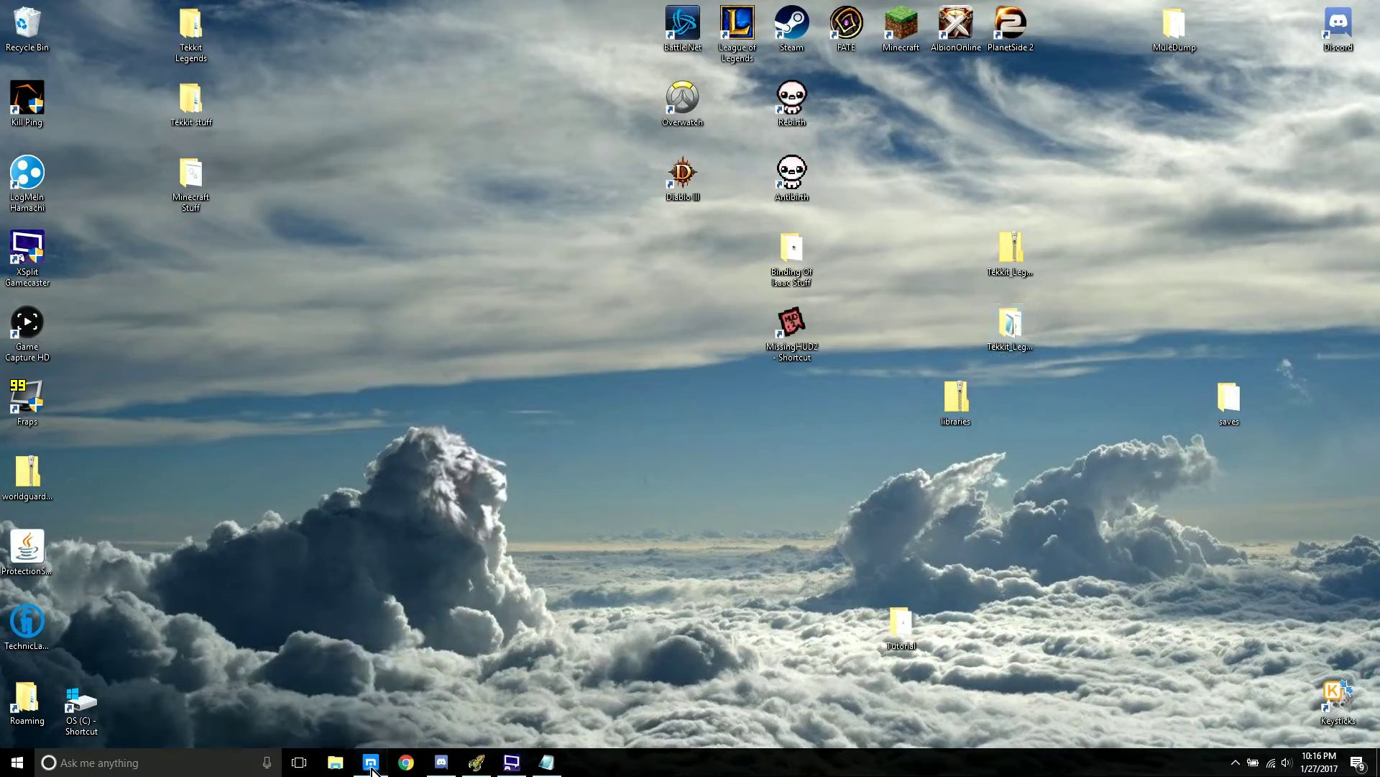
left_click(371, 769)
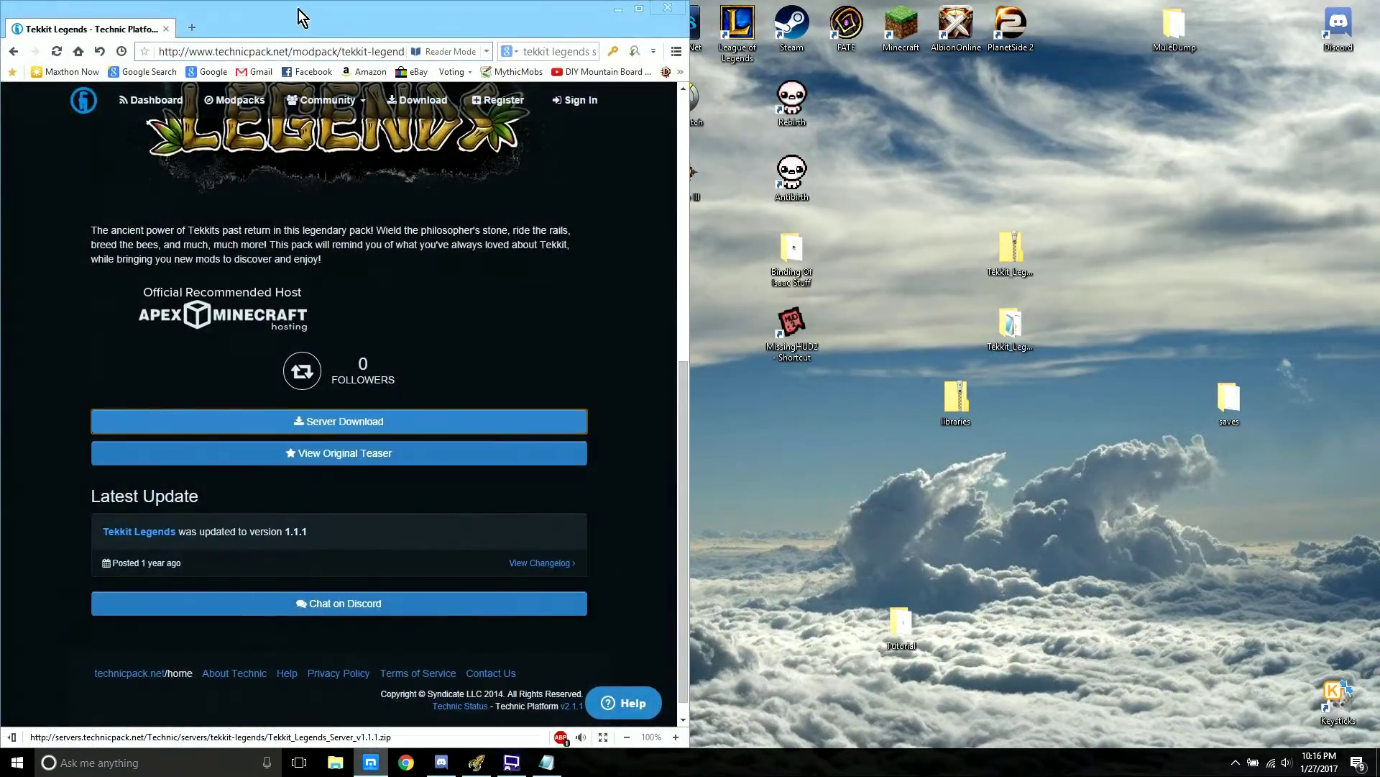
left_click(197, 31)
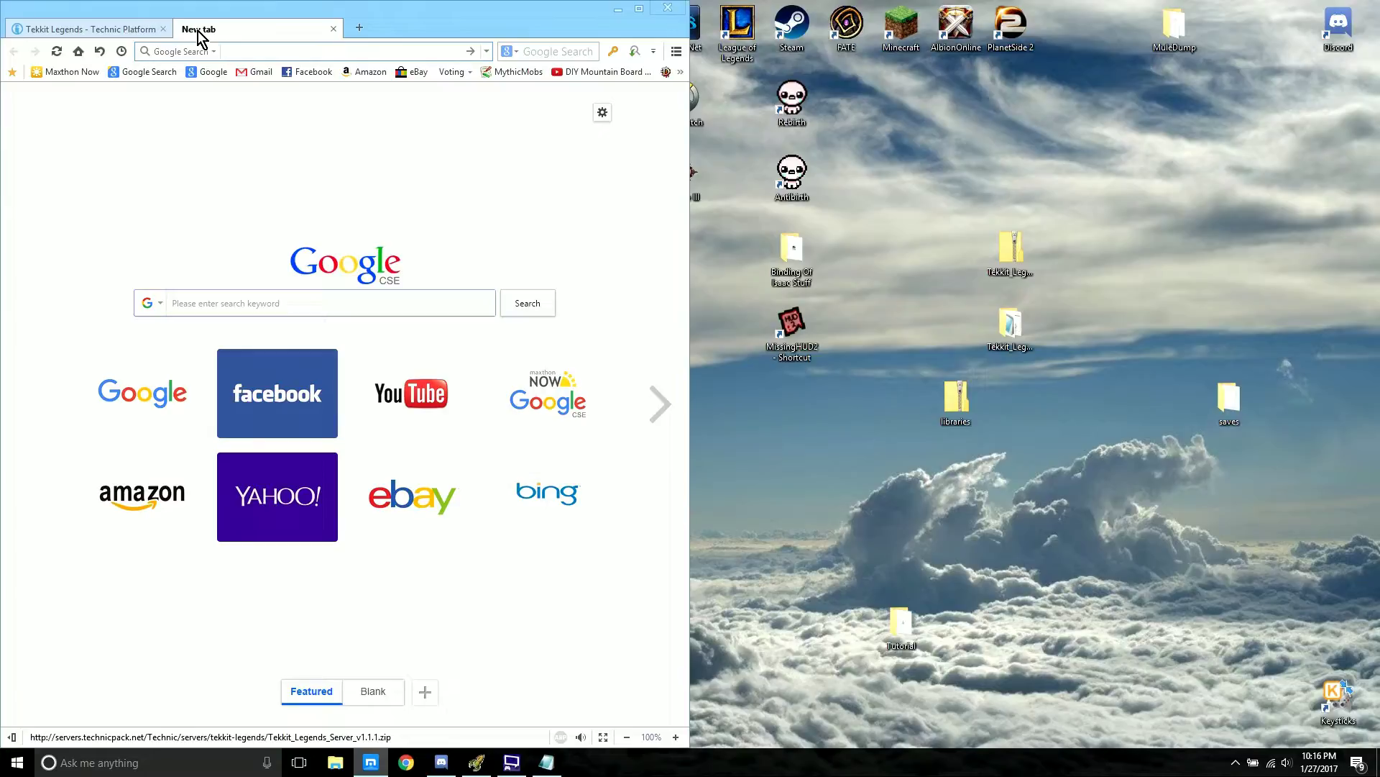
type("thermos")
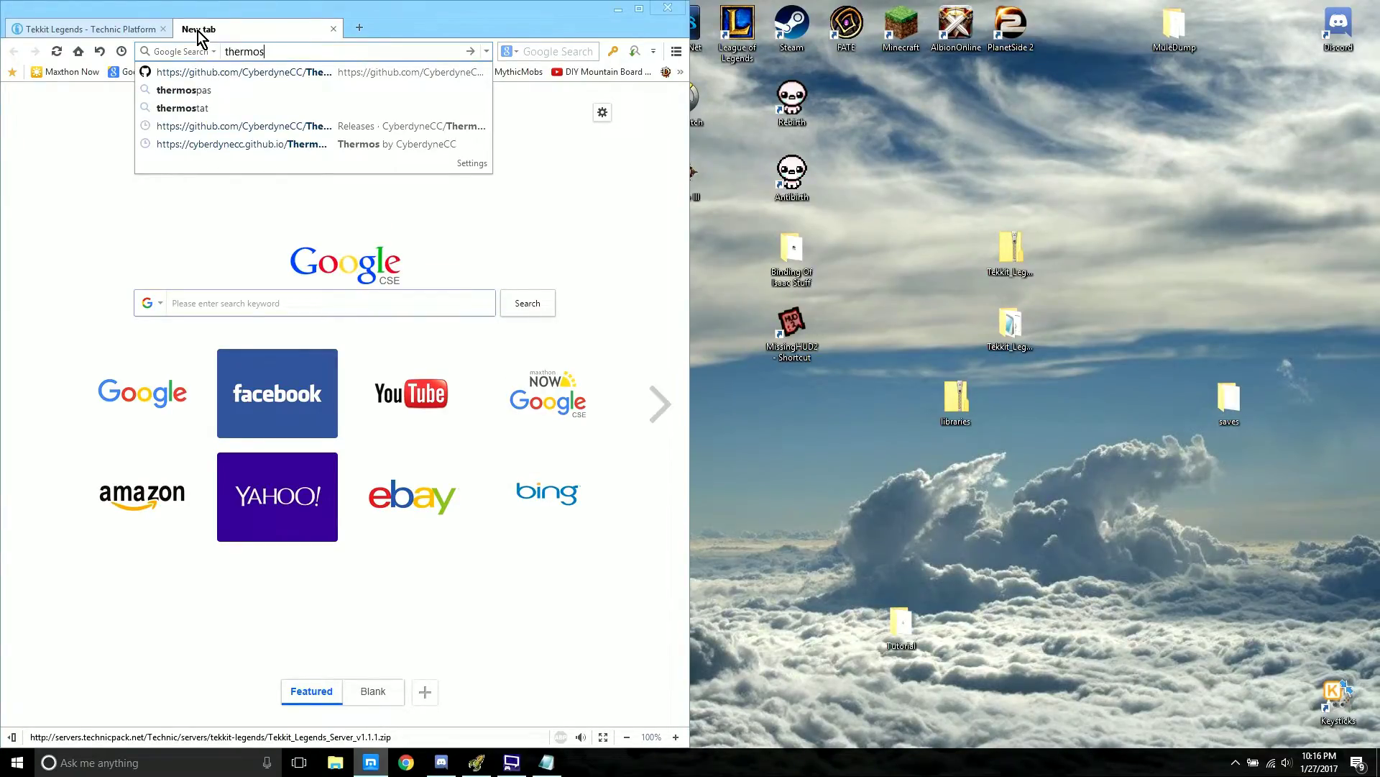
type(" cyb")
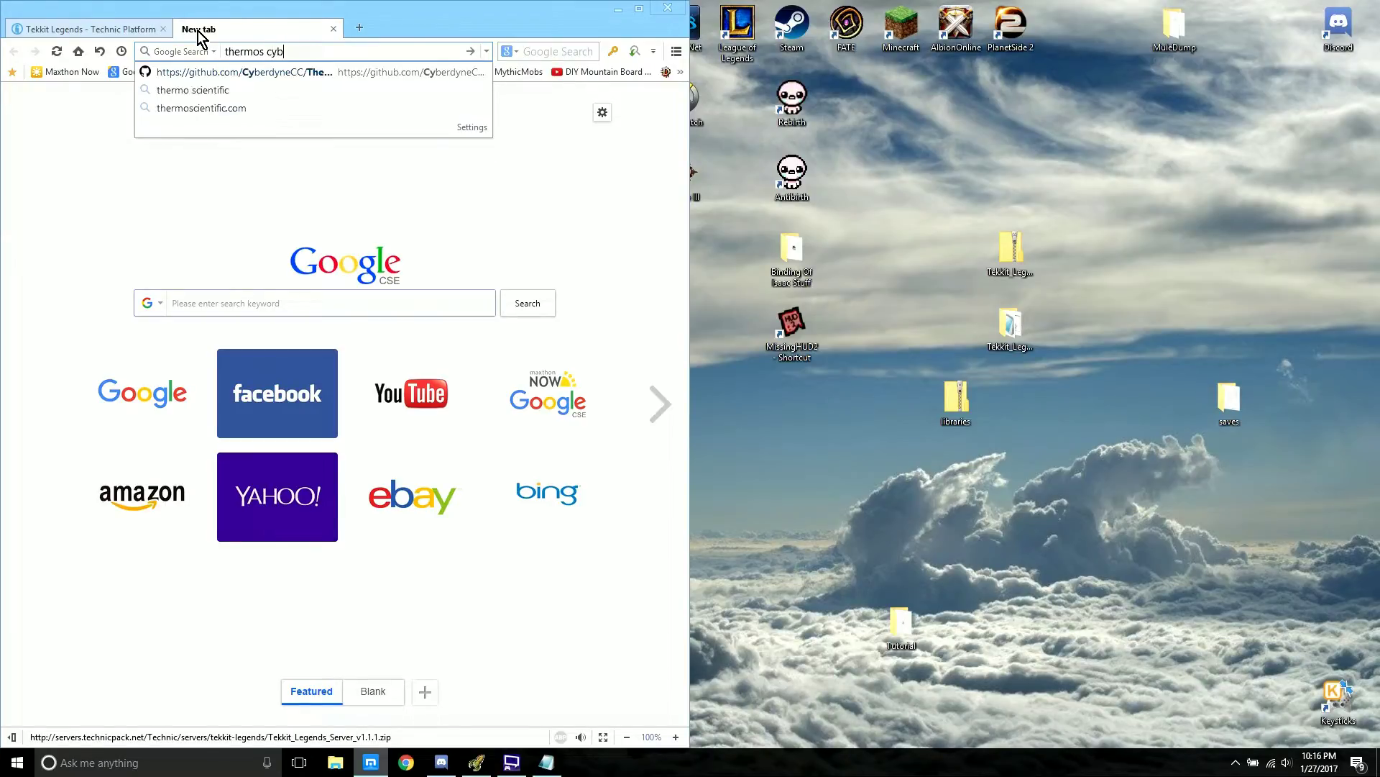
type("erdyneCC")
key("Return")
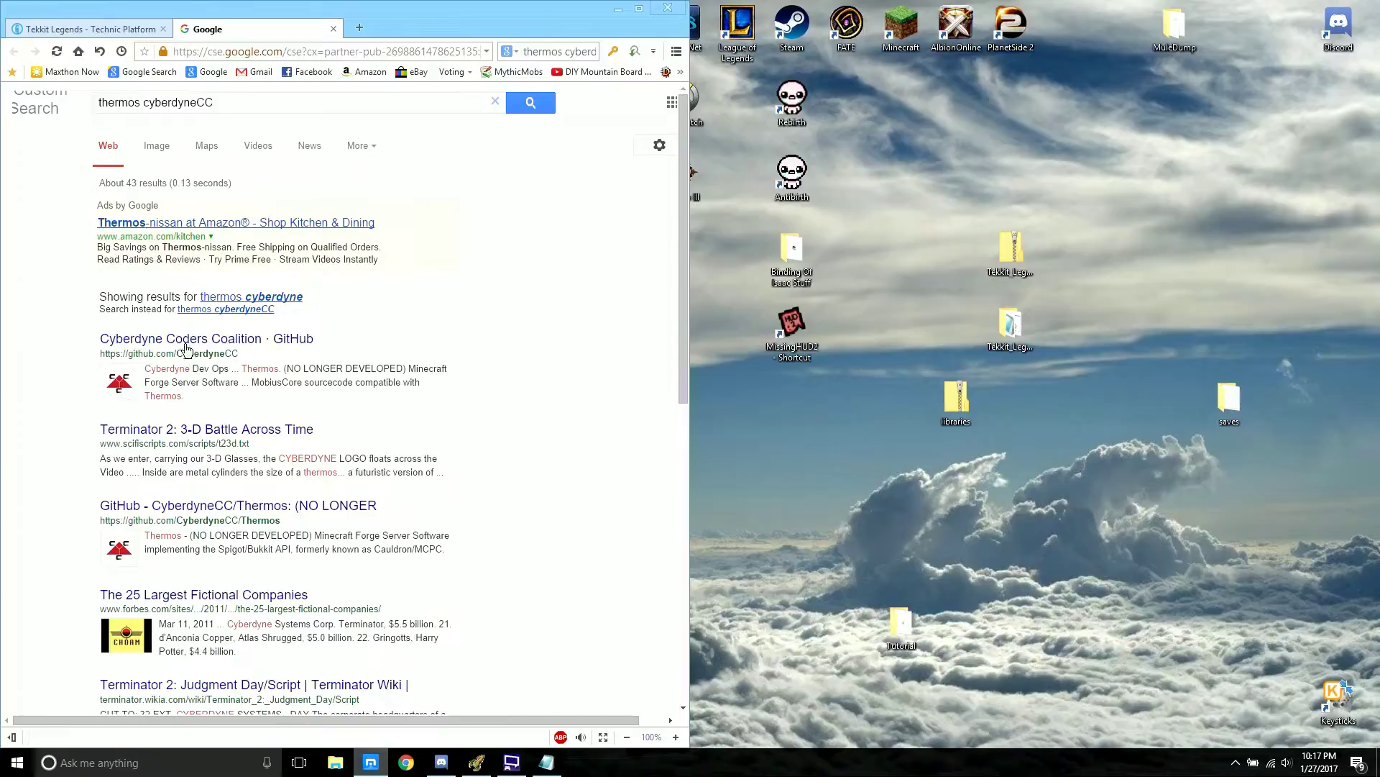
- Open the Thermos repository from the Cyberdyne Coders Coalition GitHub page and go through its project website to the releases
left_click(173, 341)
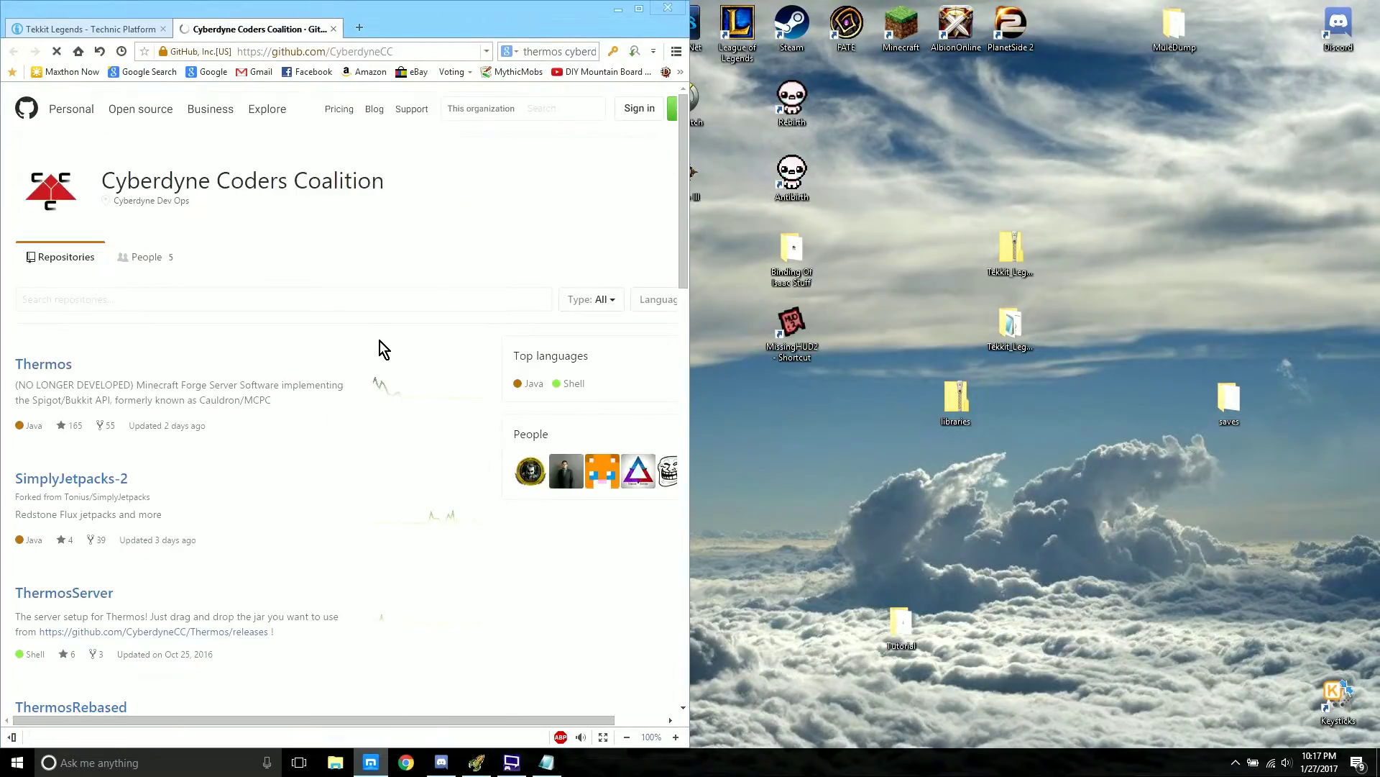
left_click(51, 370)
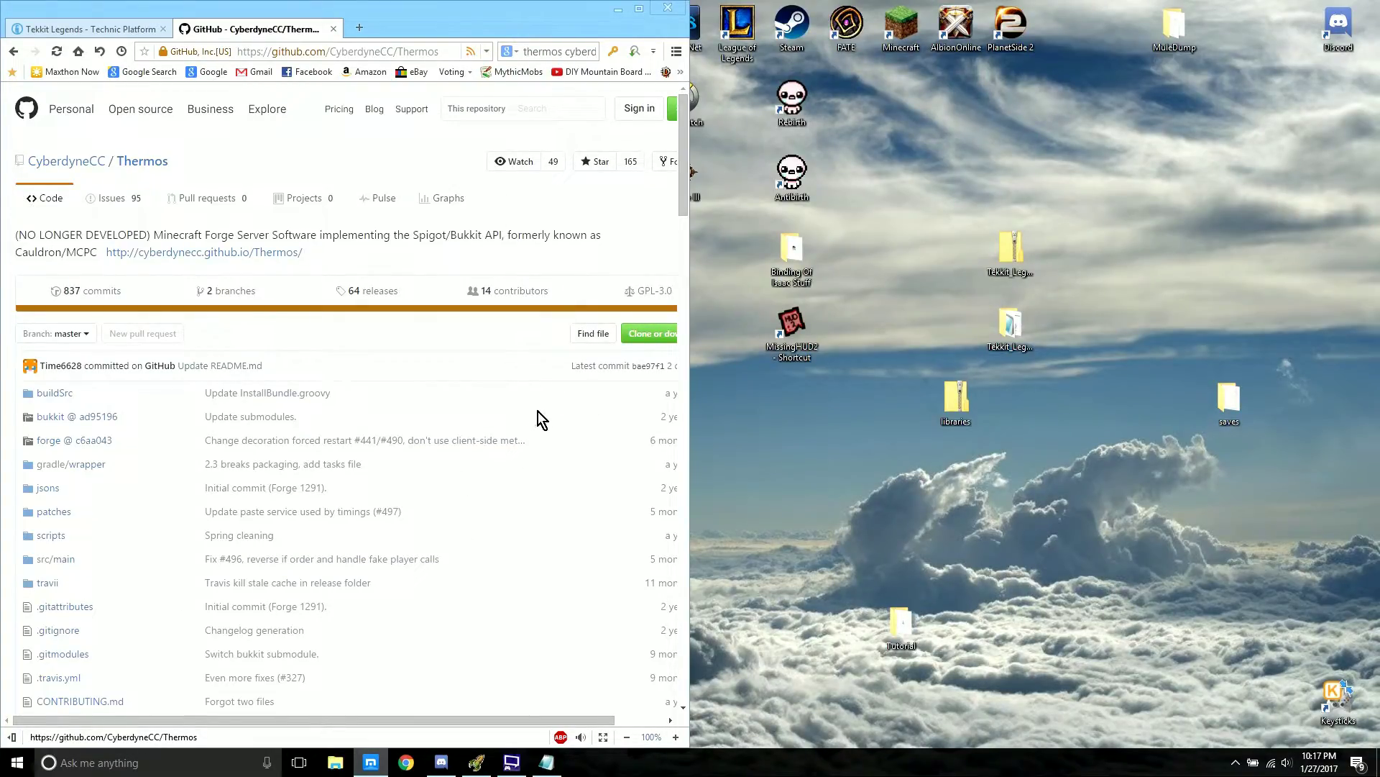
left_click(190, 257)
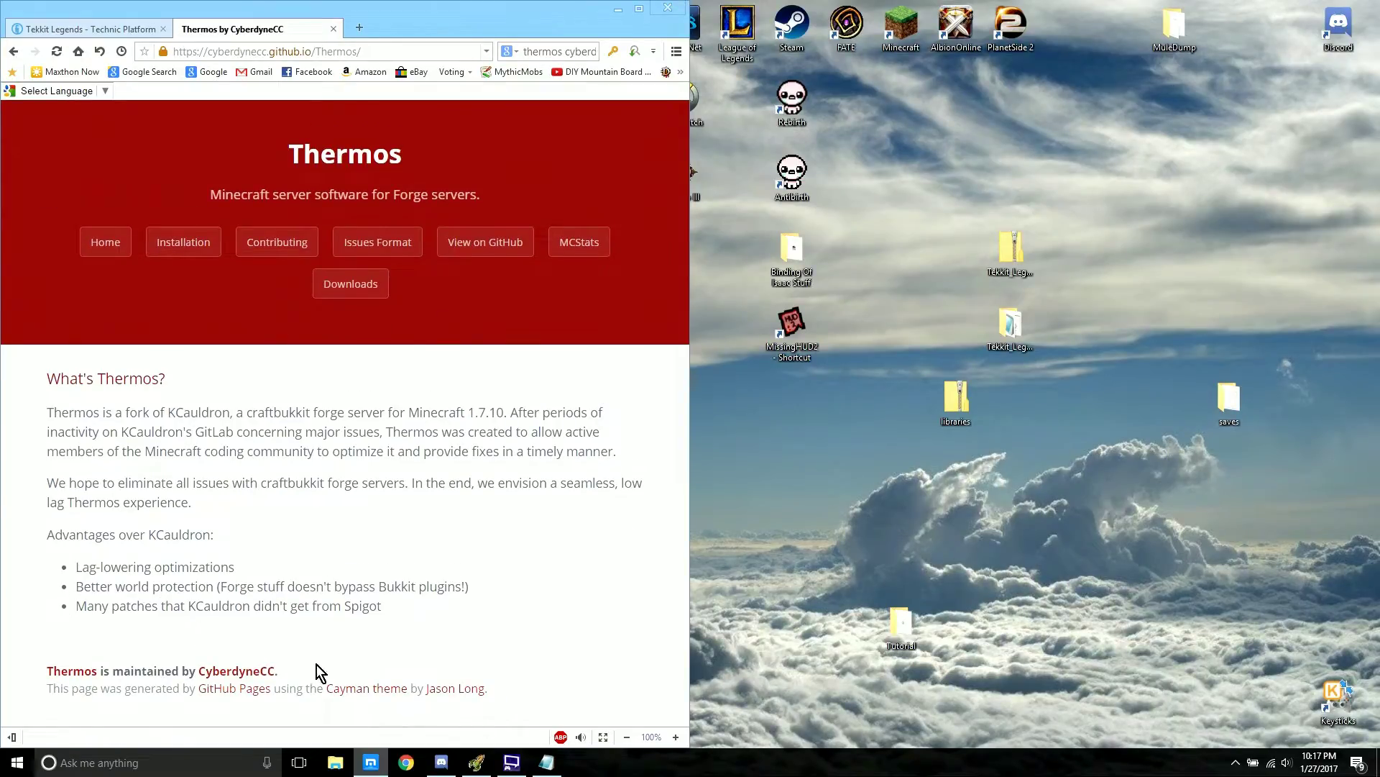
left_click(348, 281)
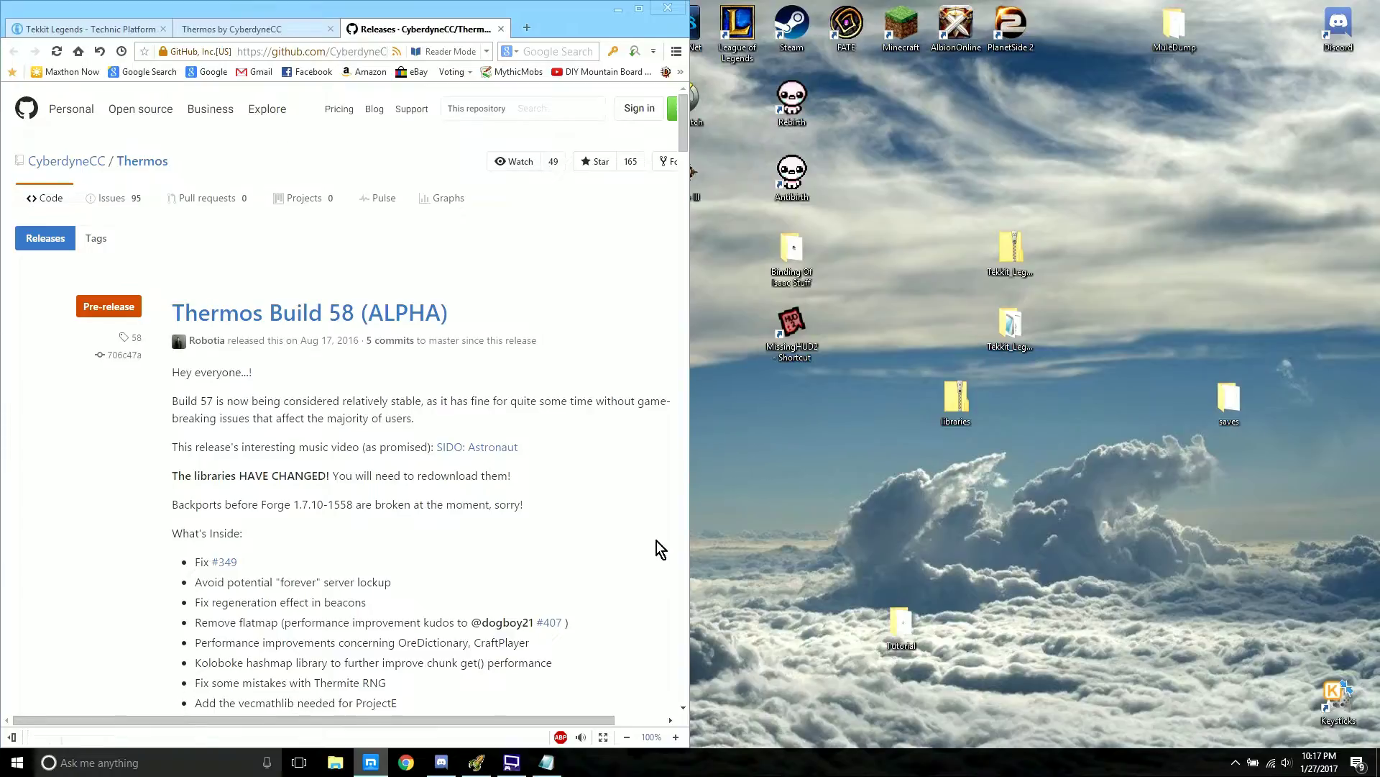
- Examine the Thermos Build 58 downloads, pointing out Thermos-1.7.10-1614-server.jar and libraries.zip
scroll(453, 272, "down", 8)
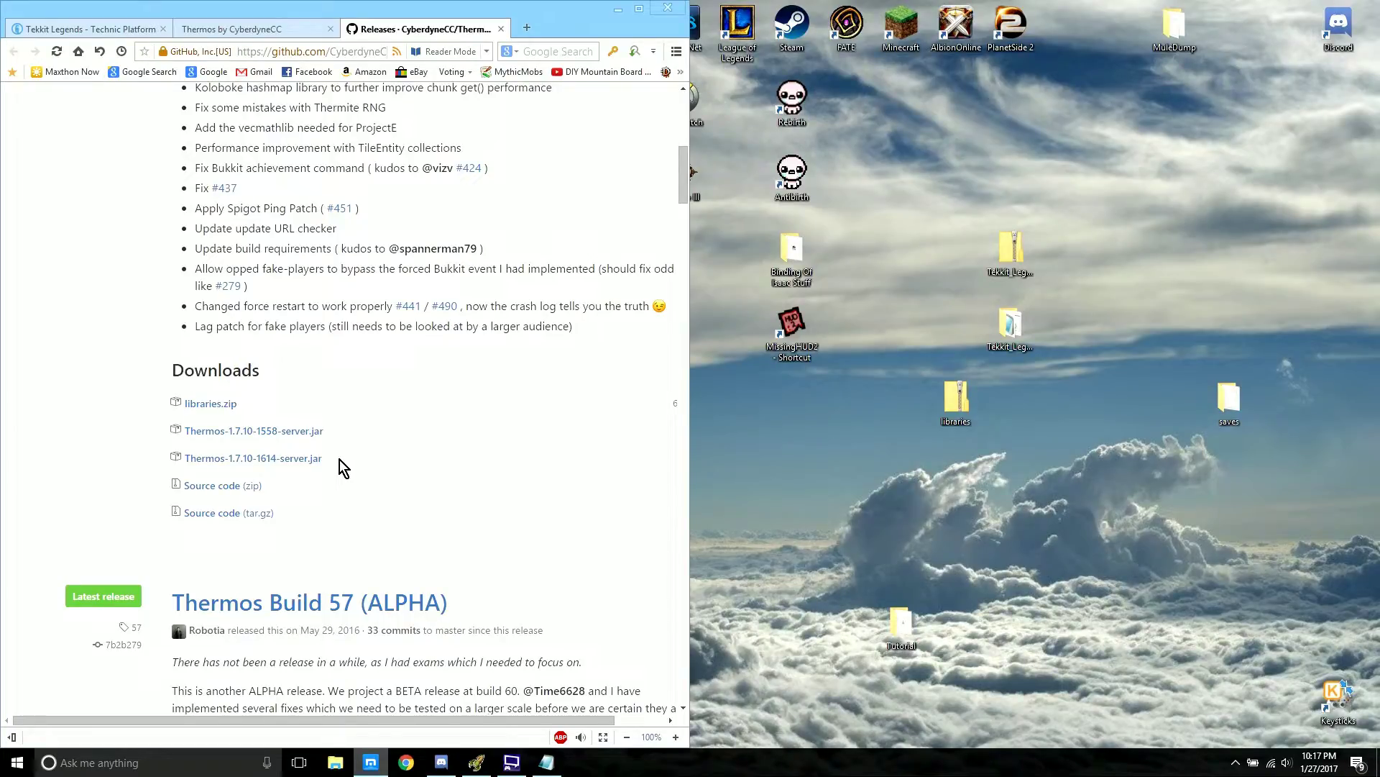
left_click_drag(348, 468, 185, 460)
left_click(363, 471)
left_click_drag(290, 405, 153, 401)
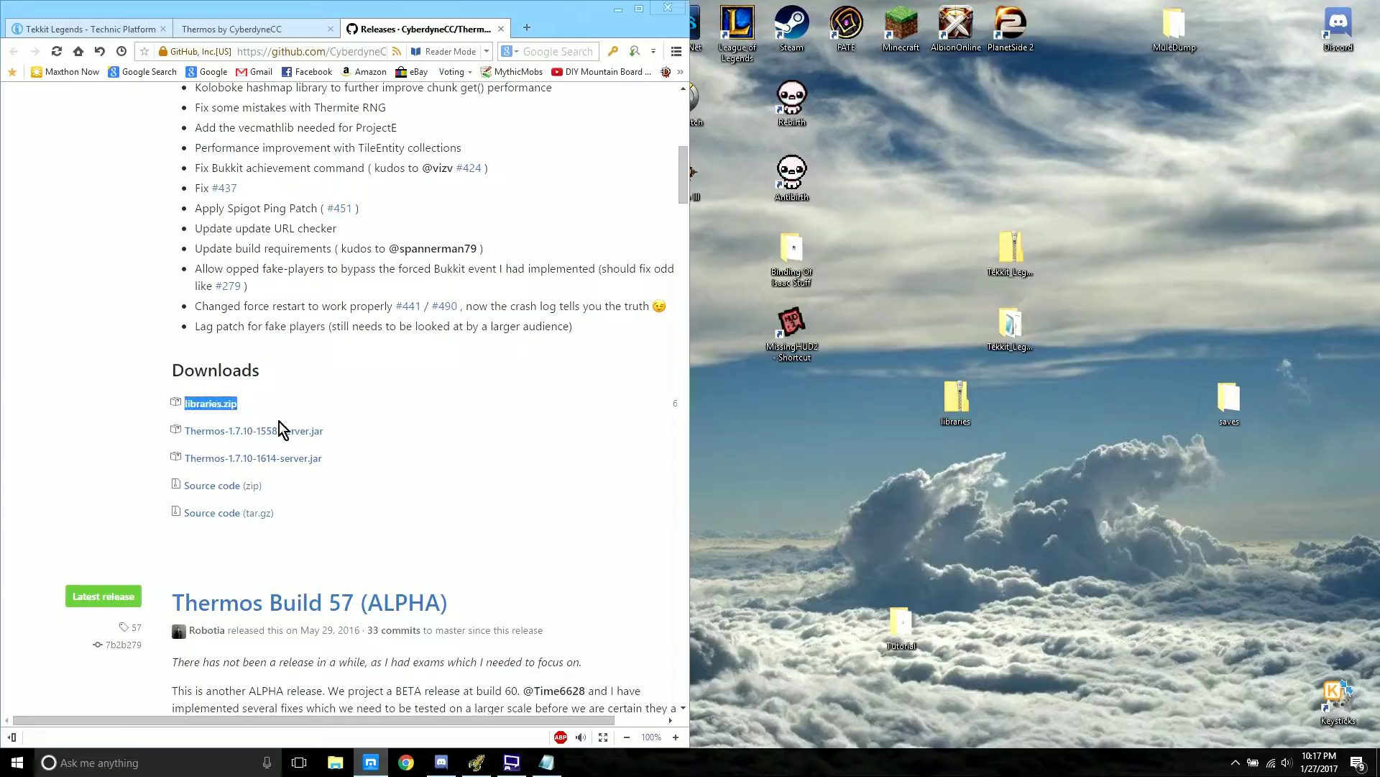
left_click(305, 417)
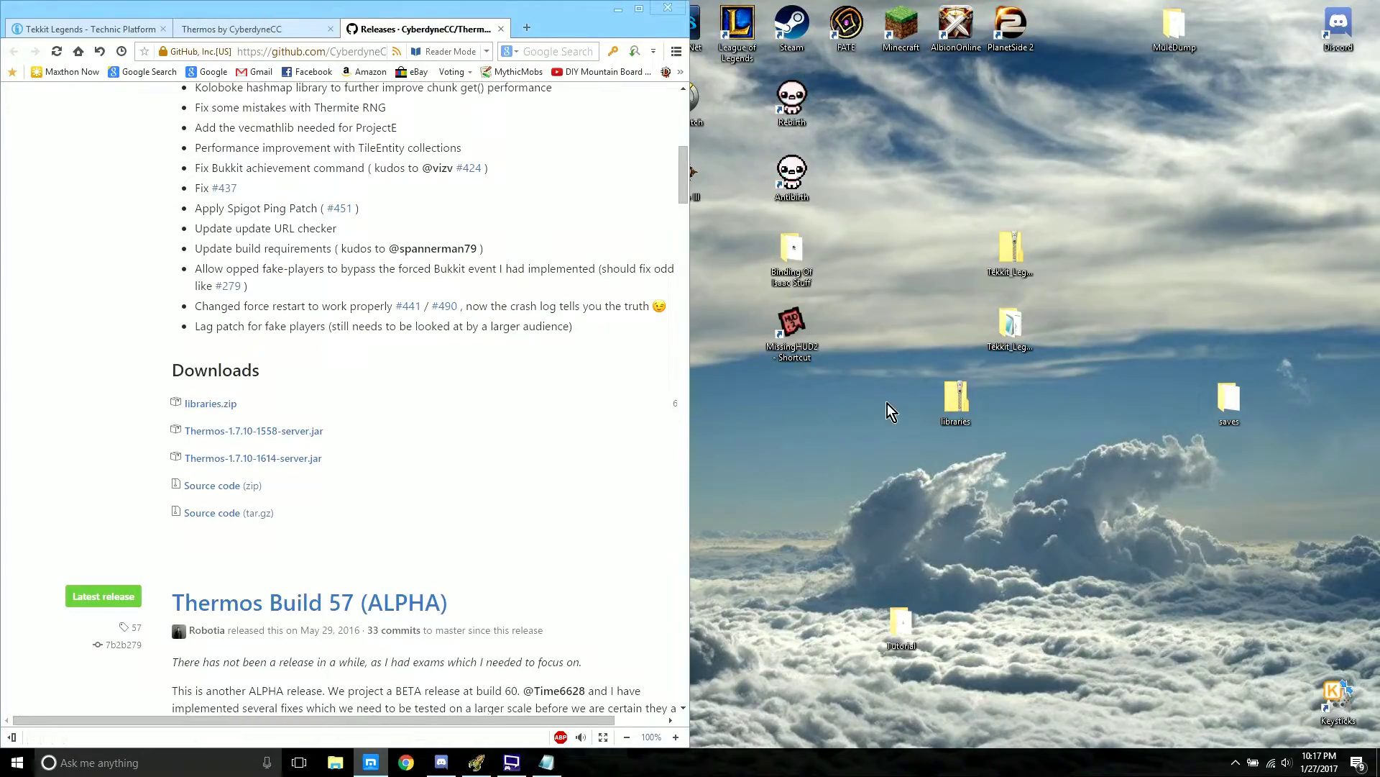
- Move the libraries archive directly below the Tekkit Legends server folder on the desktop, and close all browser tabs and the browser
left_click_drag(957, 421, 1009, 432)
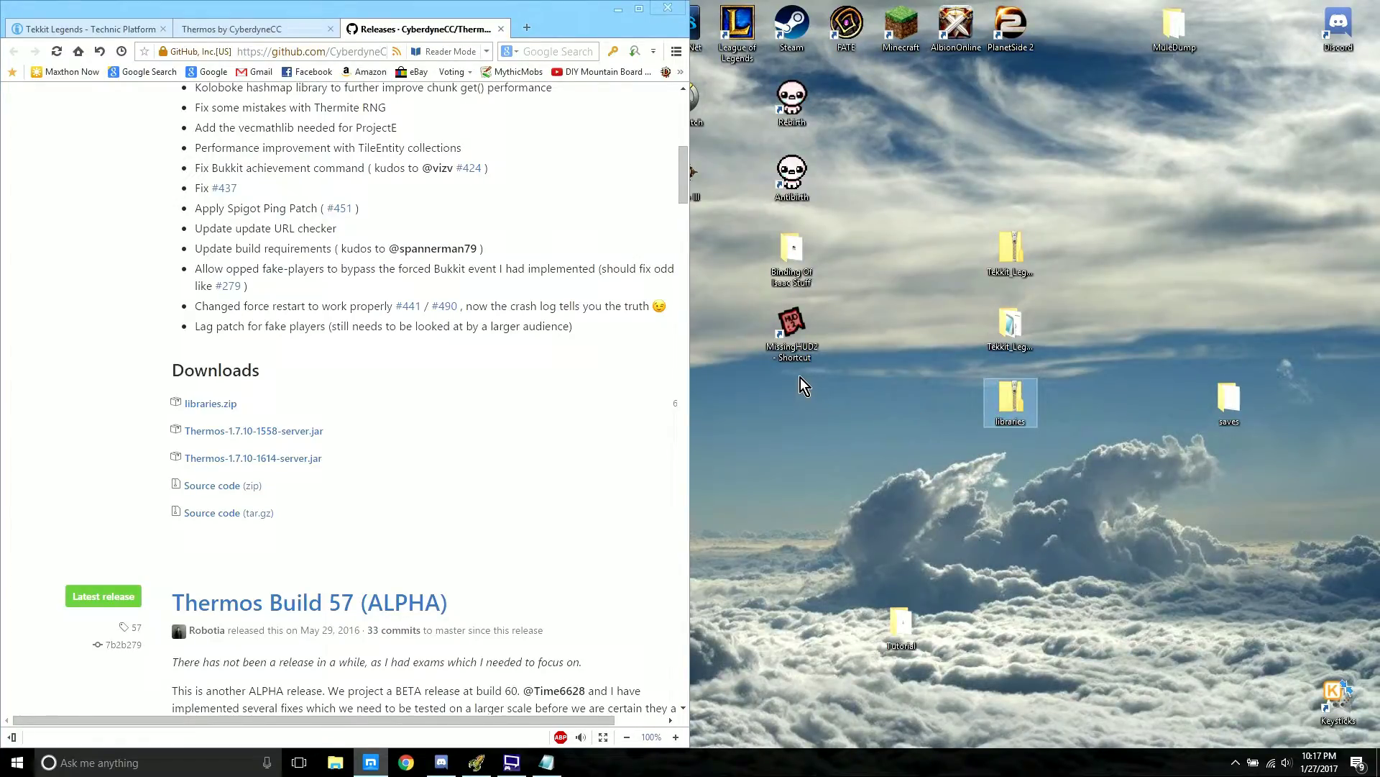
left_click(583, 30)
left_click_drag(556, 9, 598, 27)
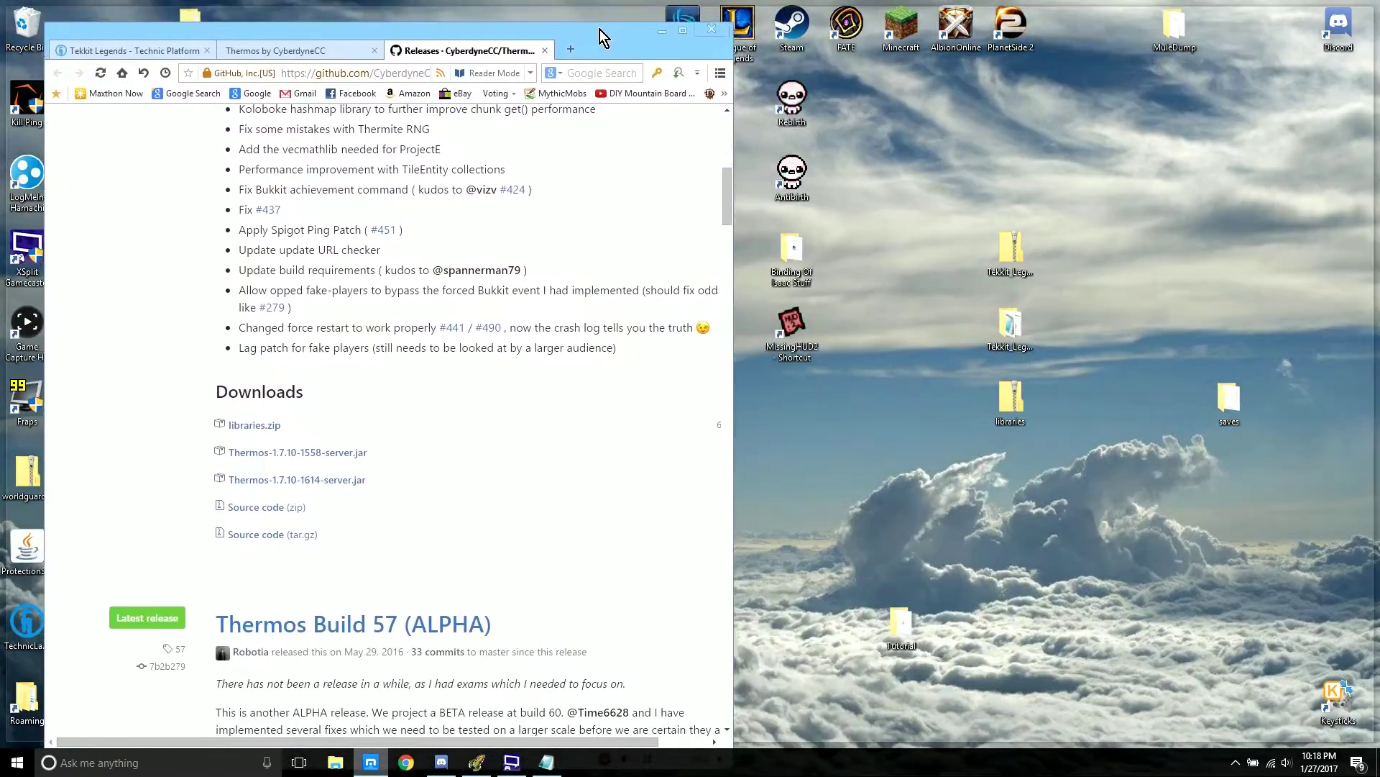
left_click(541, 52)
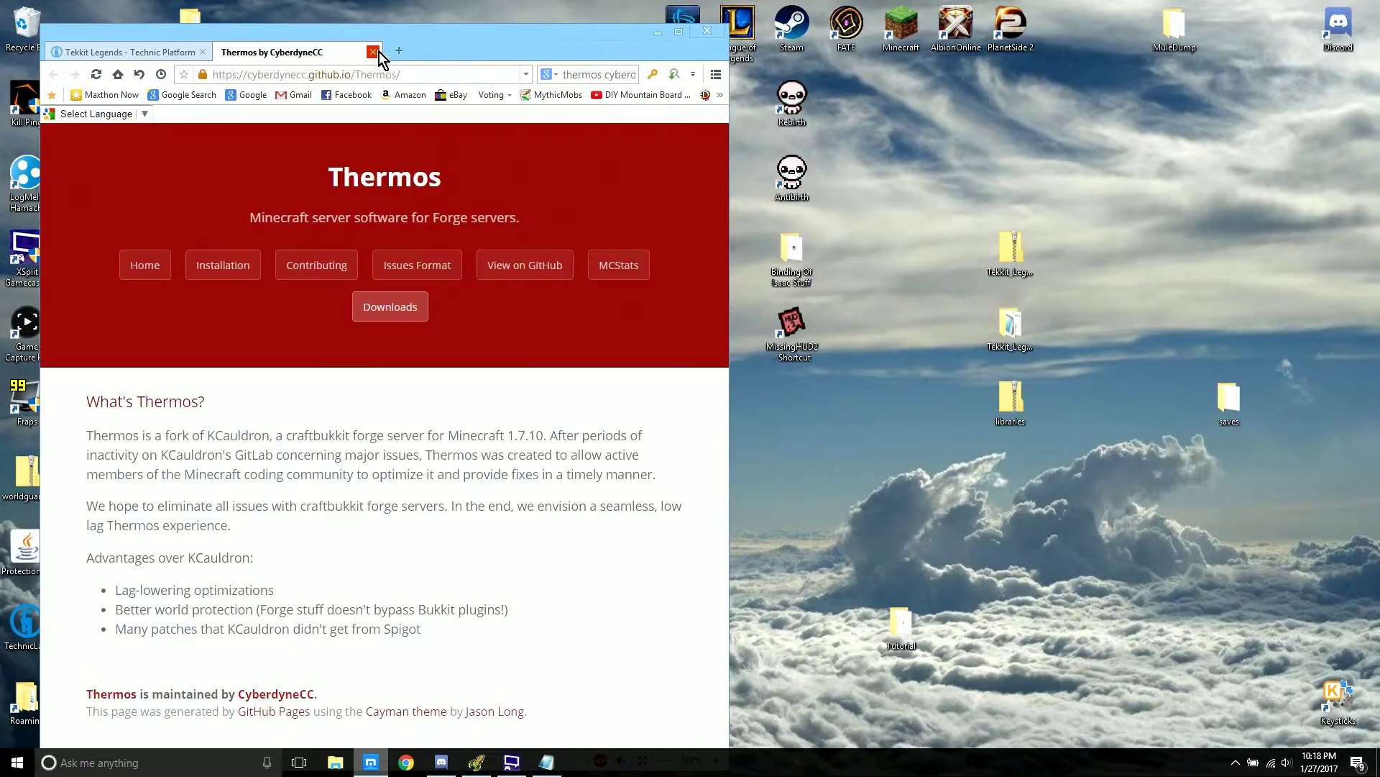
left_click(373, 52)
left_click(206, 52)
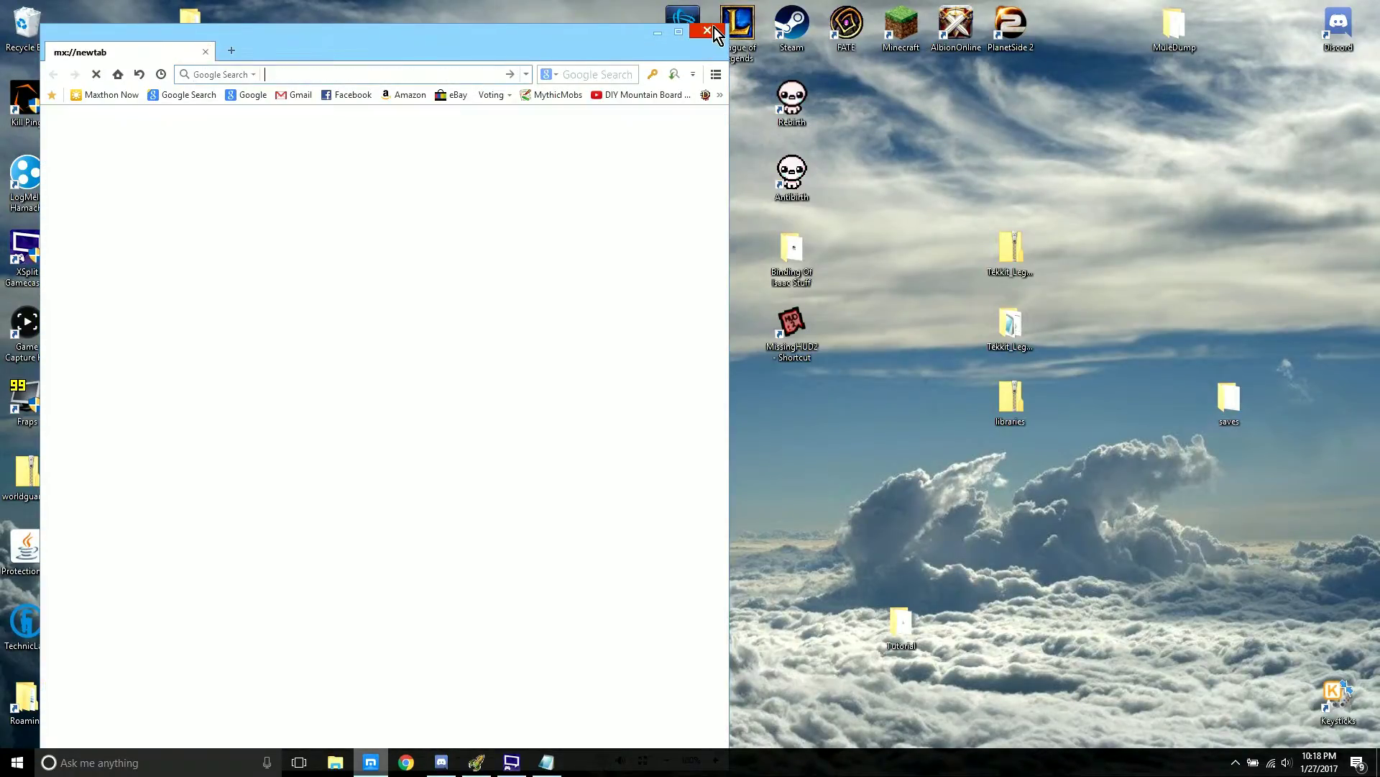
left_click(708, 30)
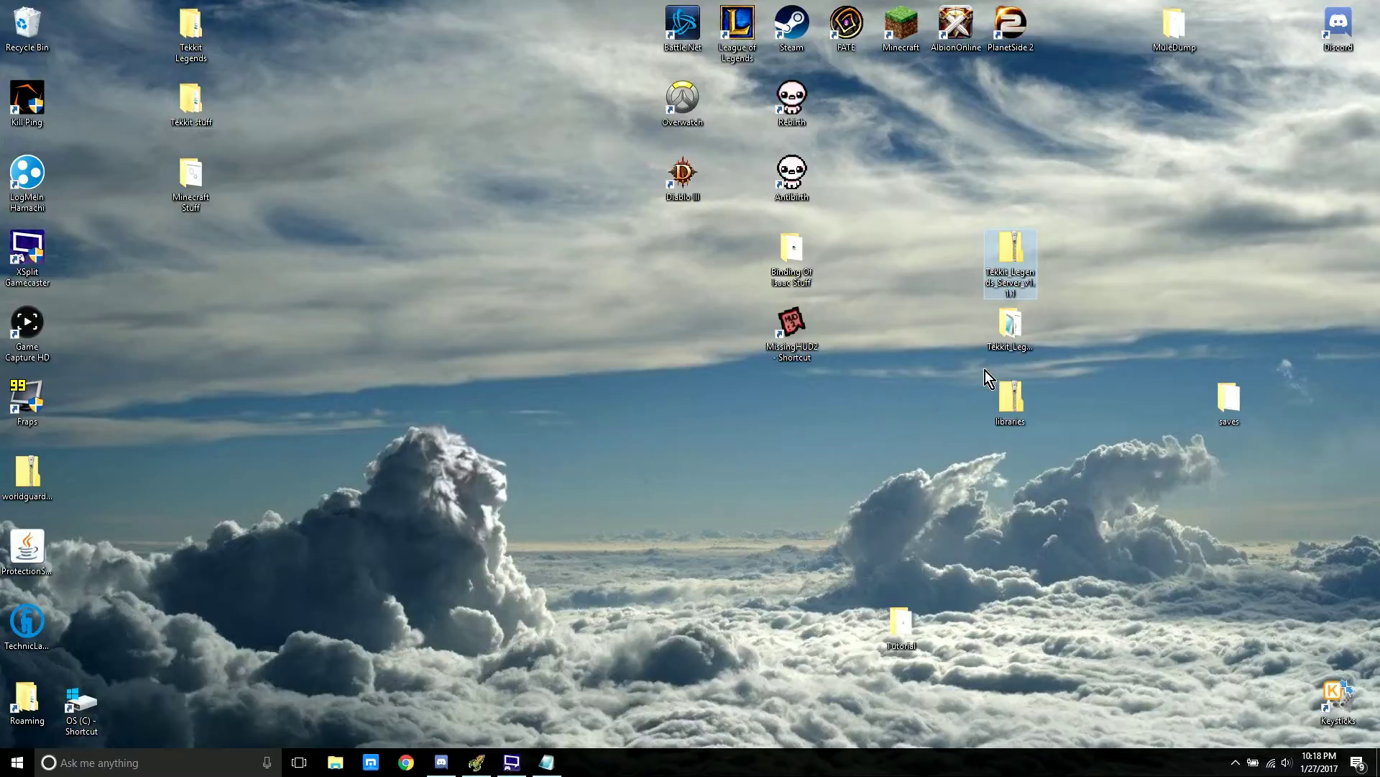
- Copy the Thermos JAR from the Tekkit Legends Friend Server folder, reached through the Tekkit Legends folder on the desktop
double_click(181, 41)
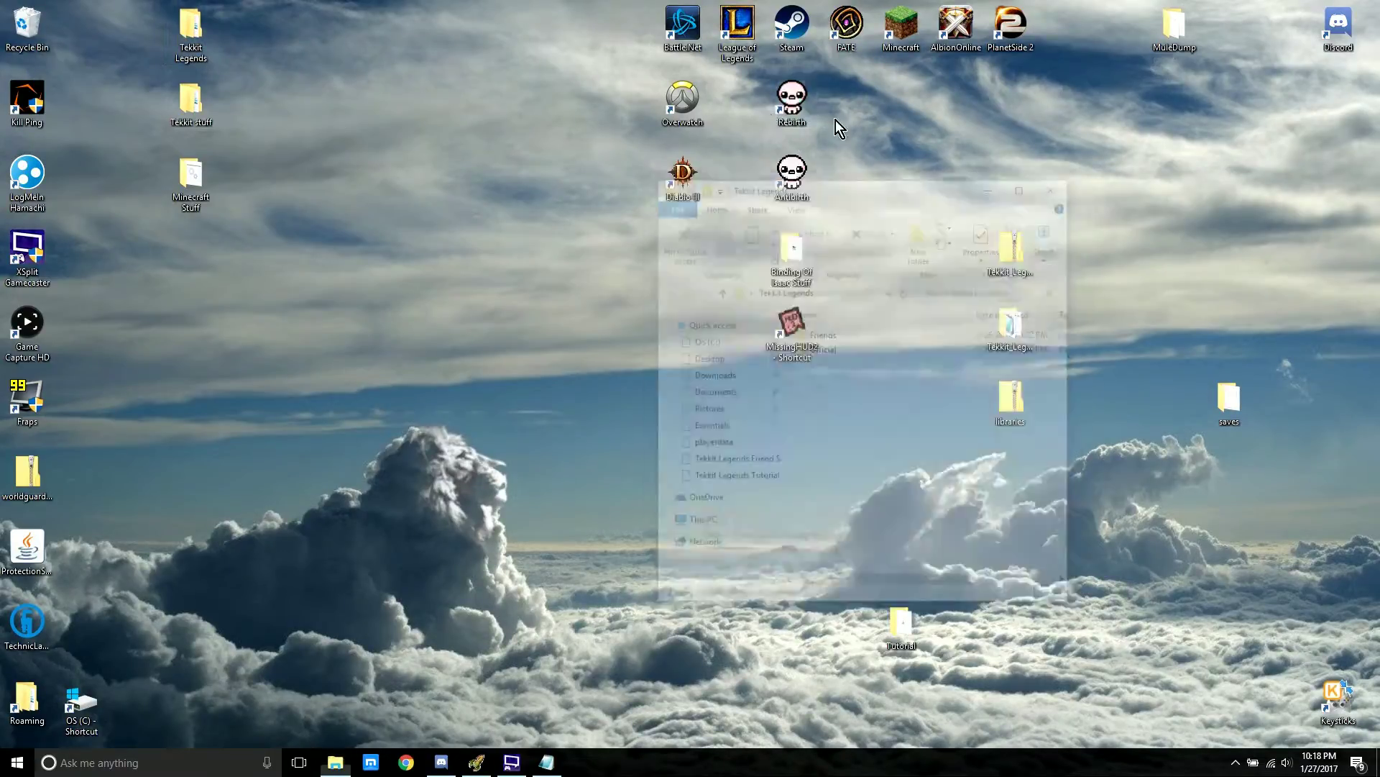
left_click_drag(863, 79, 277, 61)
double_click(244, 214)
double_click(269, 210)
scroll(296, 489, "down", 4)
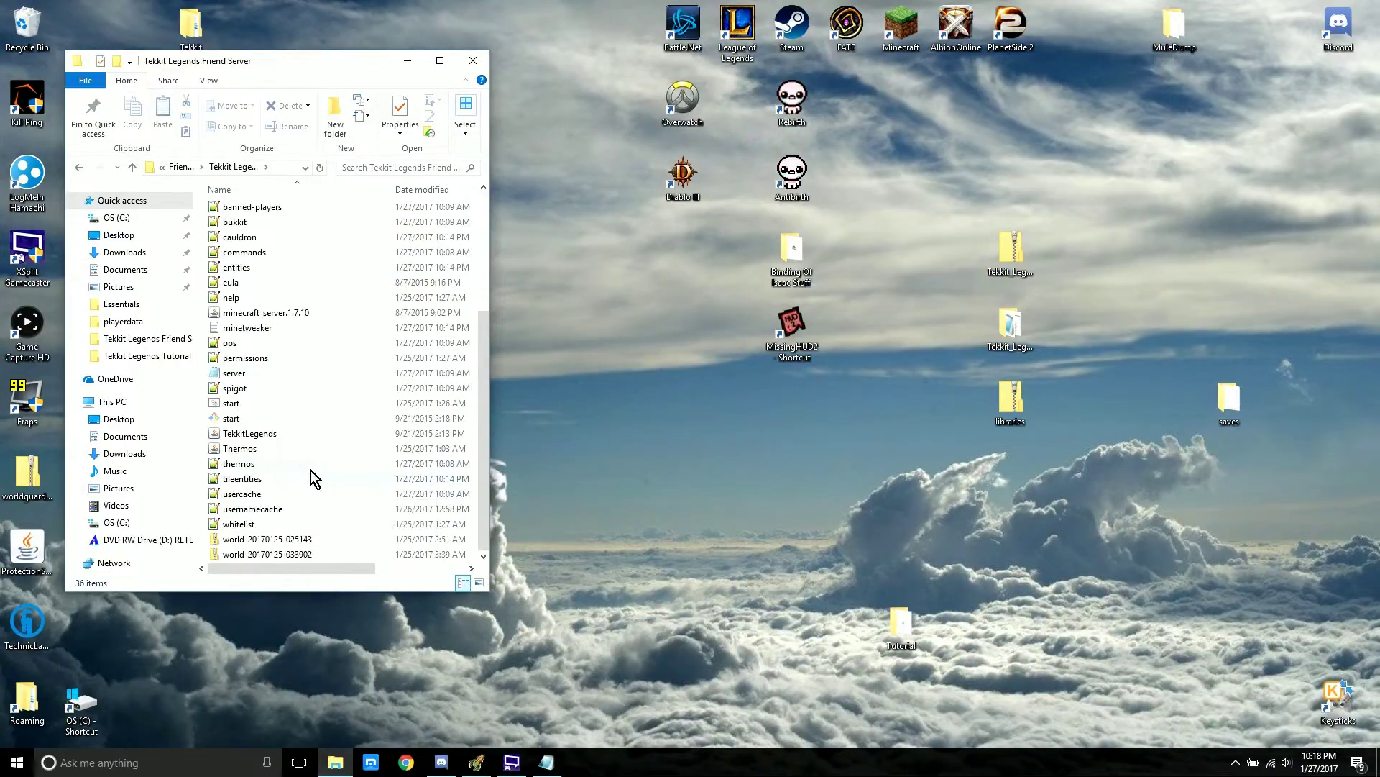
left_click(250, 450)
key("ctrl+c")
- Paste the Thermos JAR onto the desktop, close the Friend Server folder, and place the file directly below the libraries archive
left_click(956, 519)
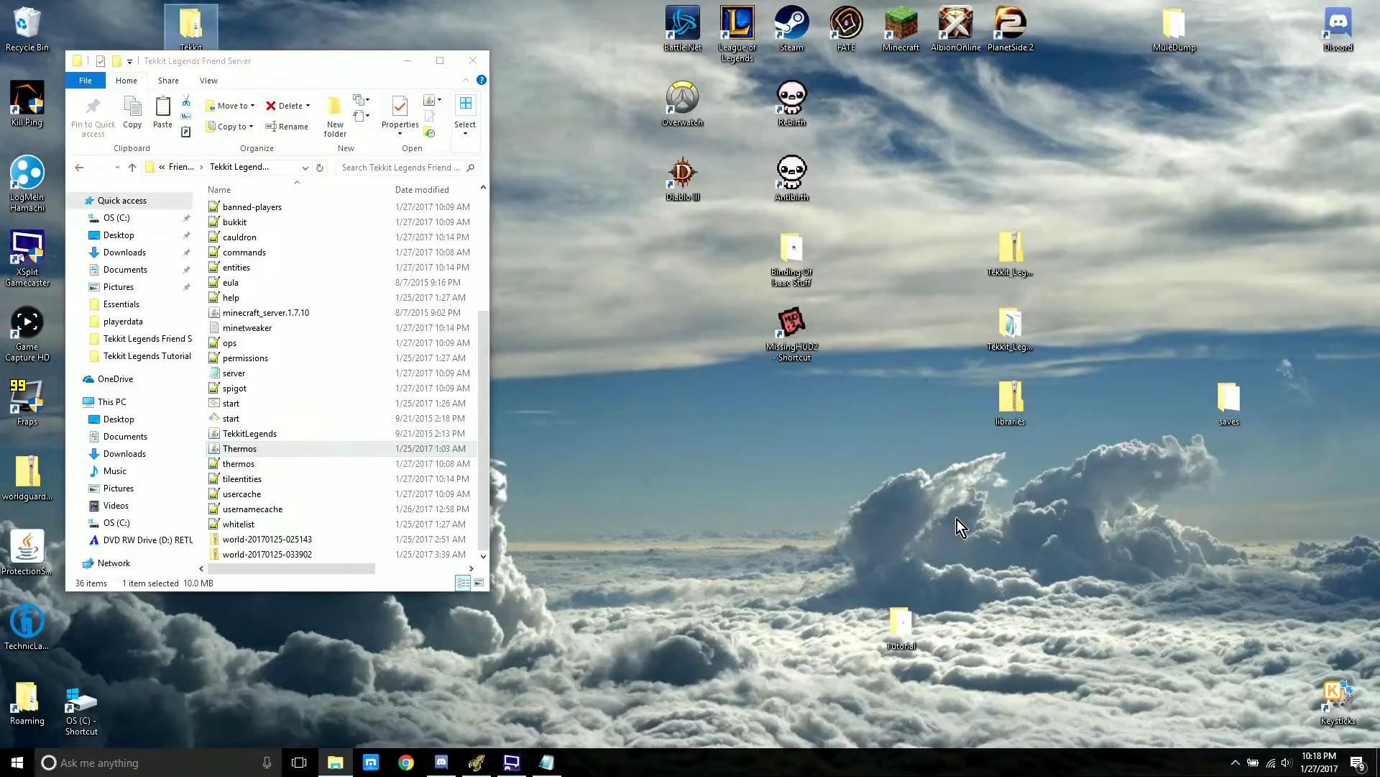
key("ctrl+v")
left_click(472, 60)
left_click_drag(81, 27, 1007, 471)
left_click(1158, 547)
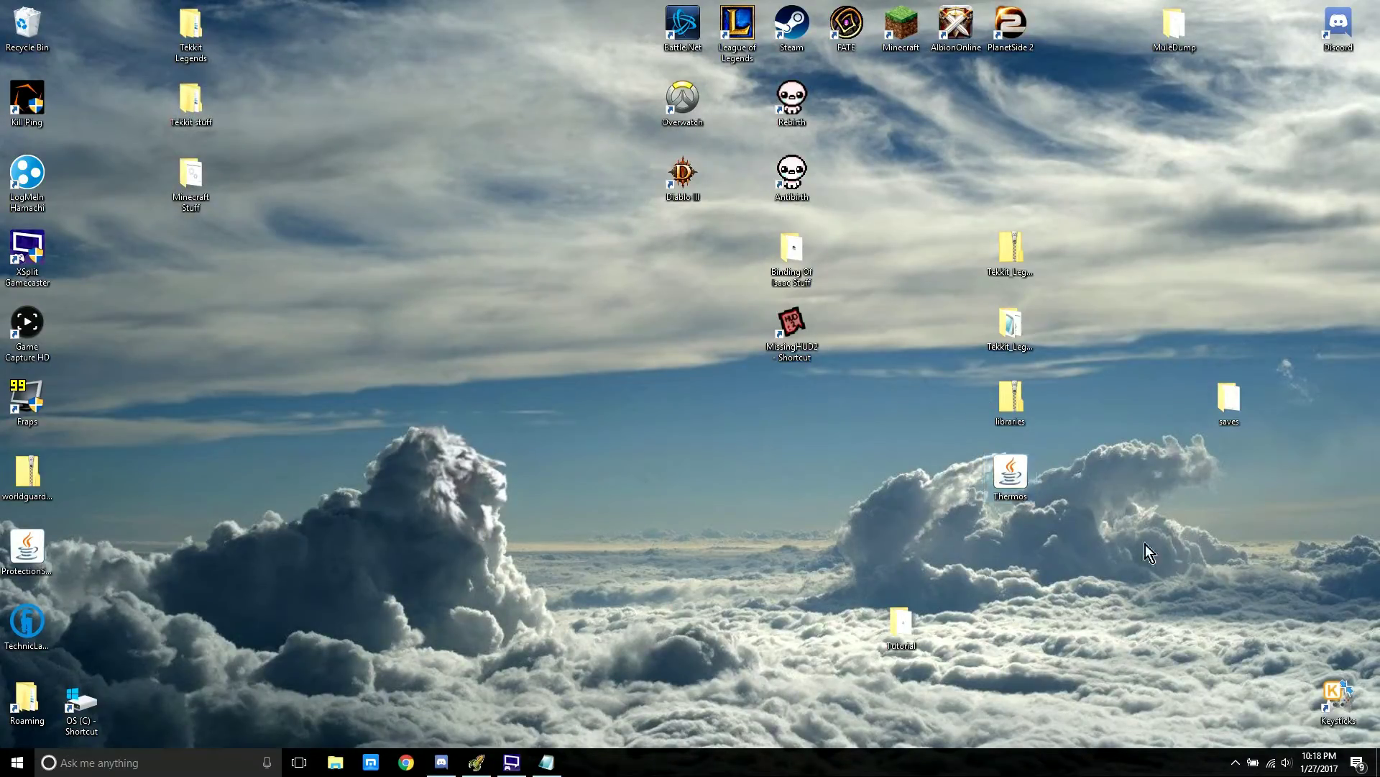
- Open the Tekkit_Legends_Server_v1.1.1 folder from the desktop and look over its contents
double_click(1011, 327)
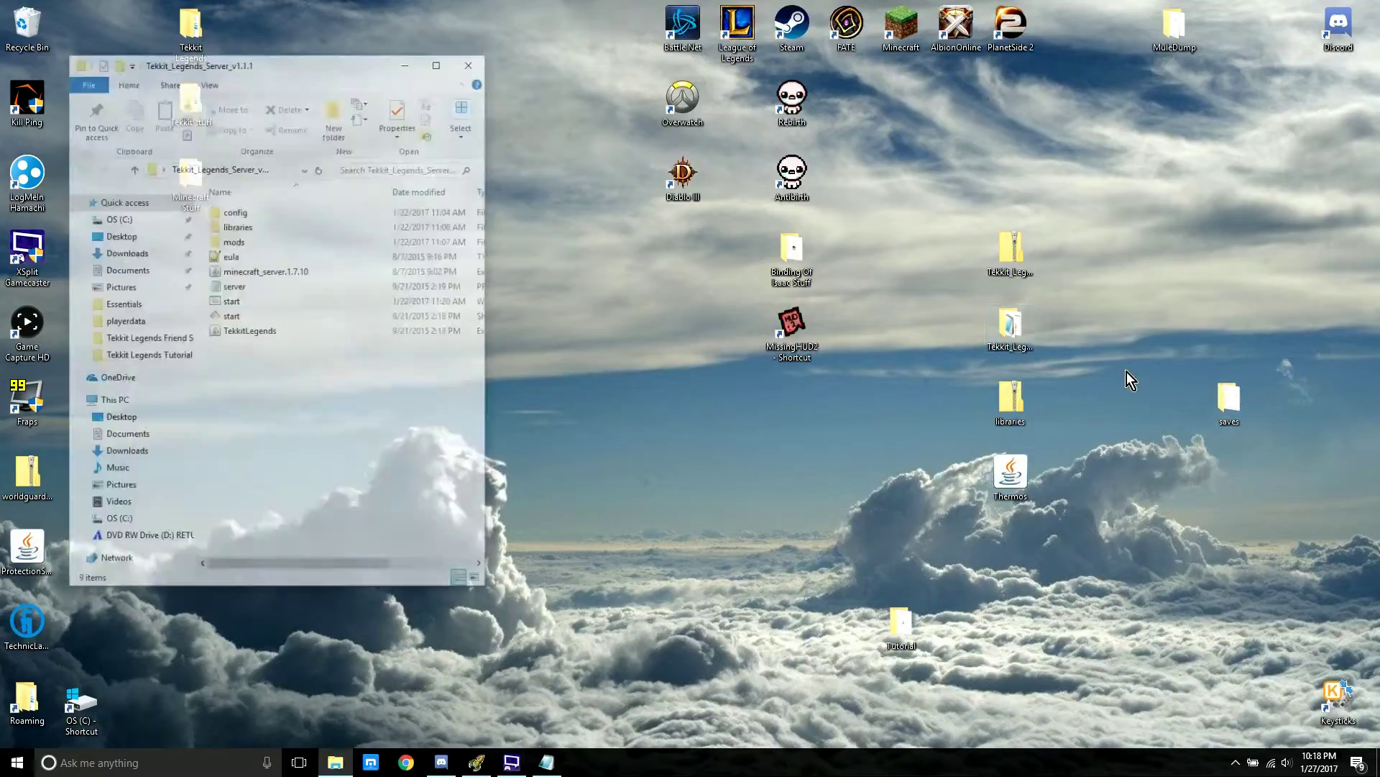
left_click_drag(346, 394, 259, 203)
left_click(299, 426)
left_click_drag(273, 401, 254, 243)
left_click(267, 403)
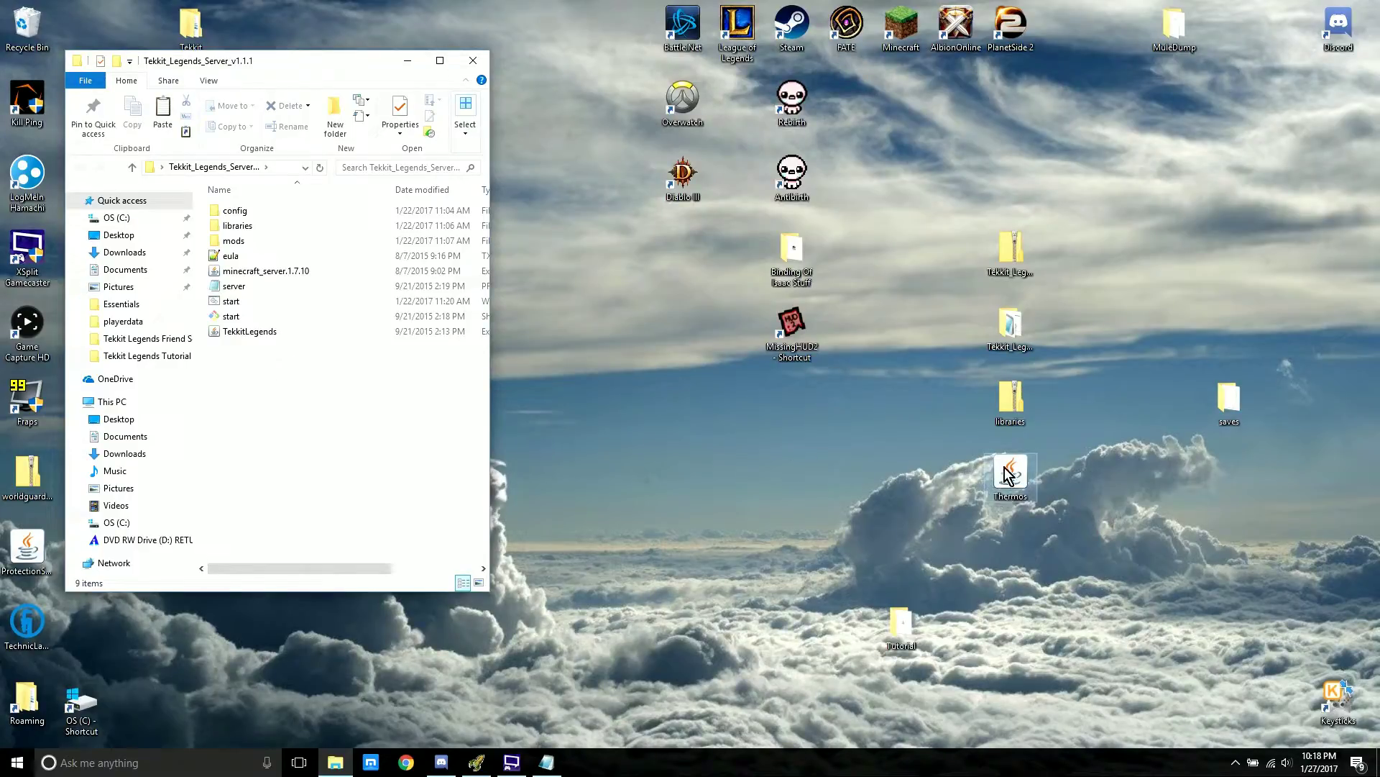
left_click(1027, 476)
left_click_drag(1069, 432, 848, 541)
left_click_drag(1139, 535, 999, 473)
mouse_move(993, 463)
left_mouse_down()
mouse_move(938, 490)
mouse_move(702, 476)
mouse_move(629, 443)
mouse_move(395, 410)
left_mouse_up()
left_click_drag(387, 416, 1003, 487)
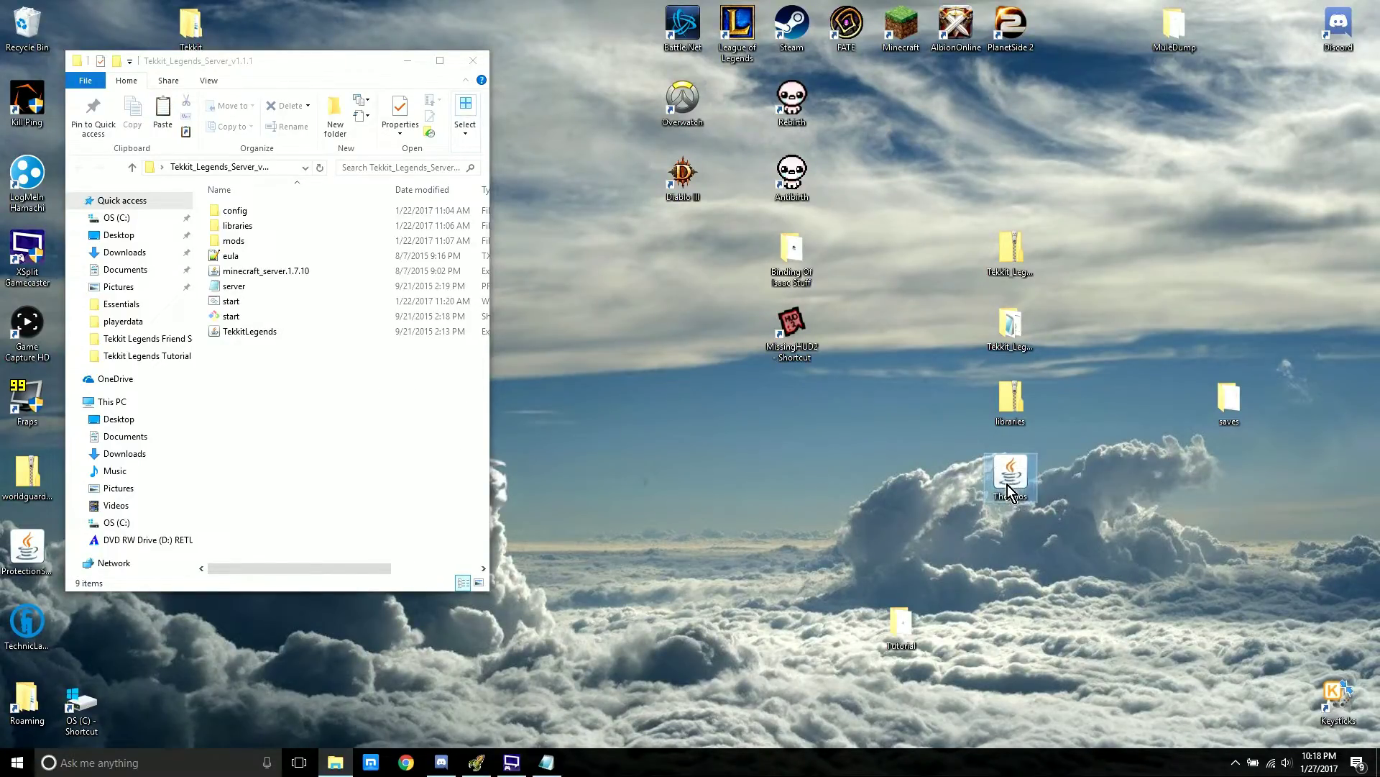
- Cut the Thermos JAR from the desktop and paste it into the Tekkit_Legends_Server_v1.1.1 folder
right_click(1007, 484)
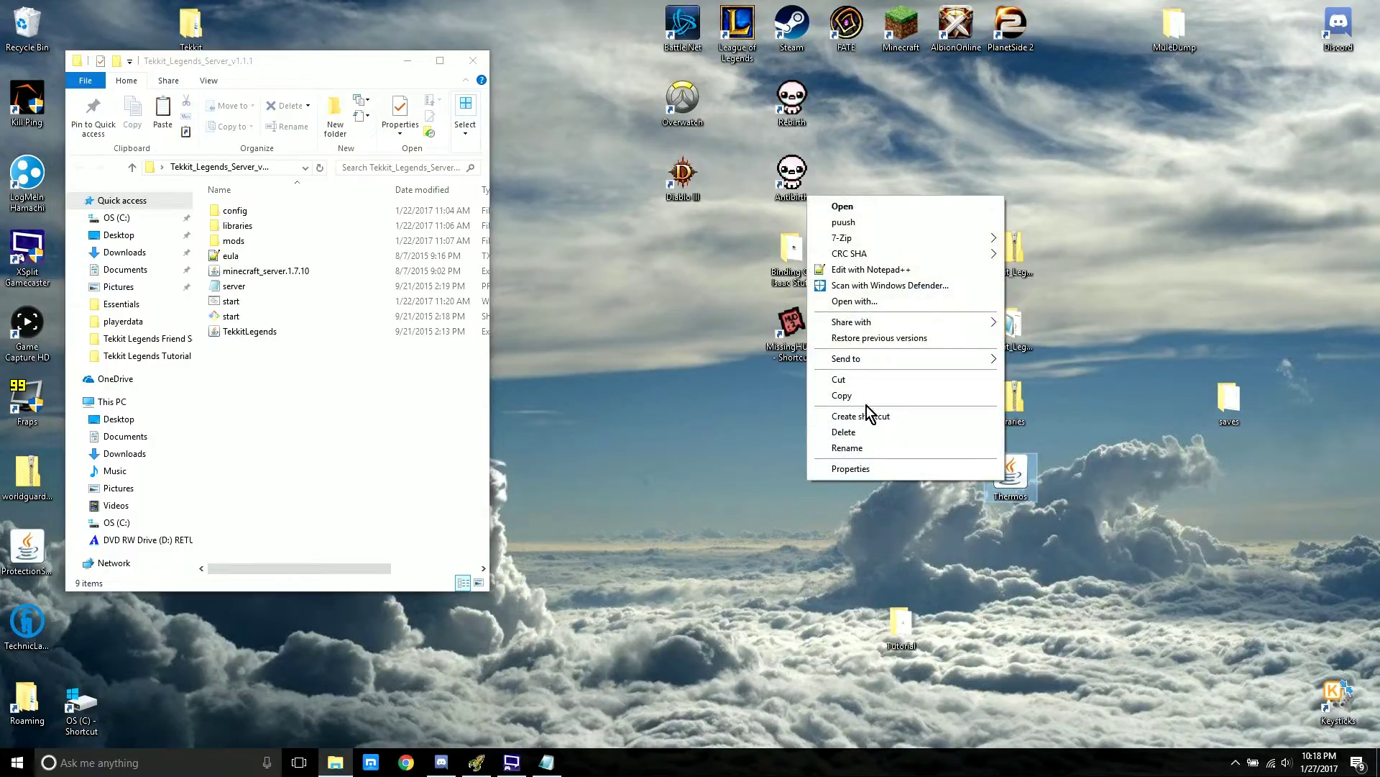
left_click(848, 379)
right_click(247, 394)
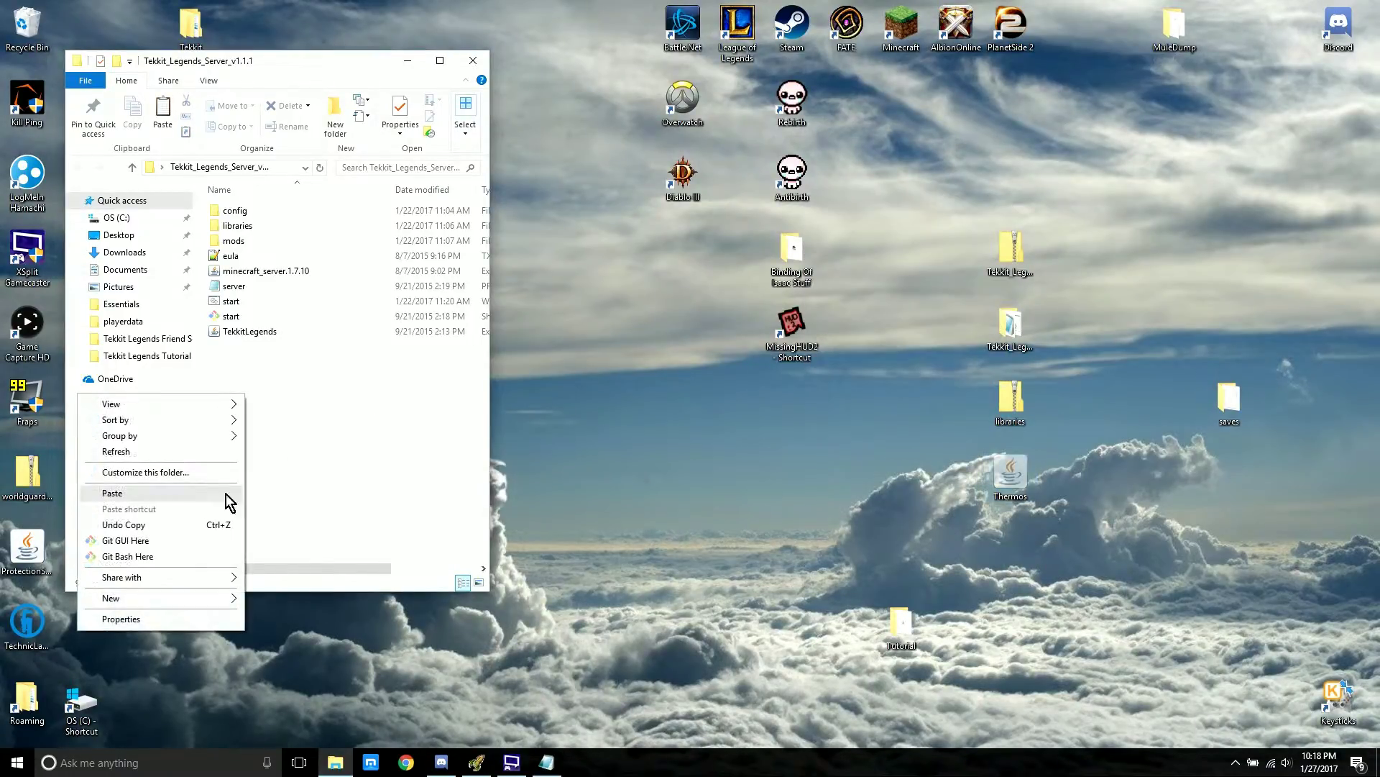
left_click(153, 495)
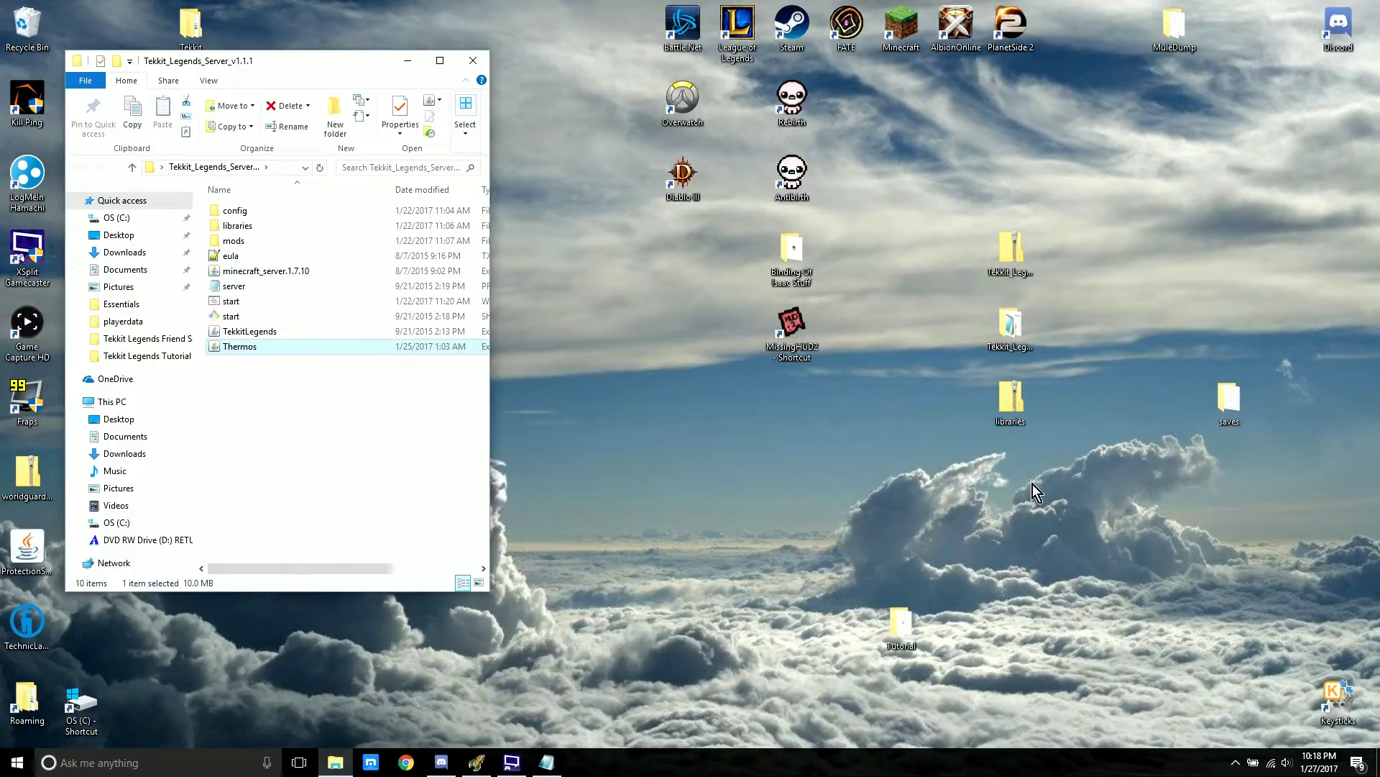
- Check the contents of the libraries archive and extract it into the desktop's Tekkit_Legends_Server_v1.1.1 folder
double_click(1004, 395)
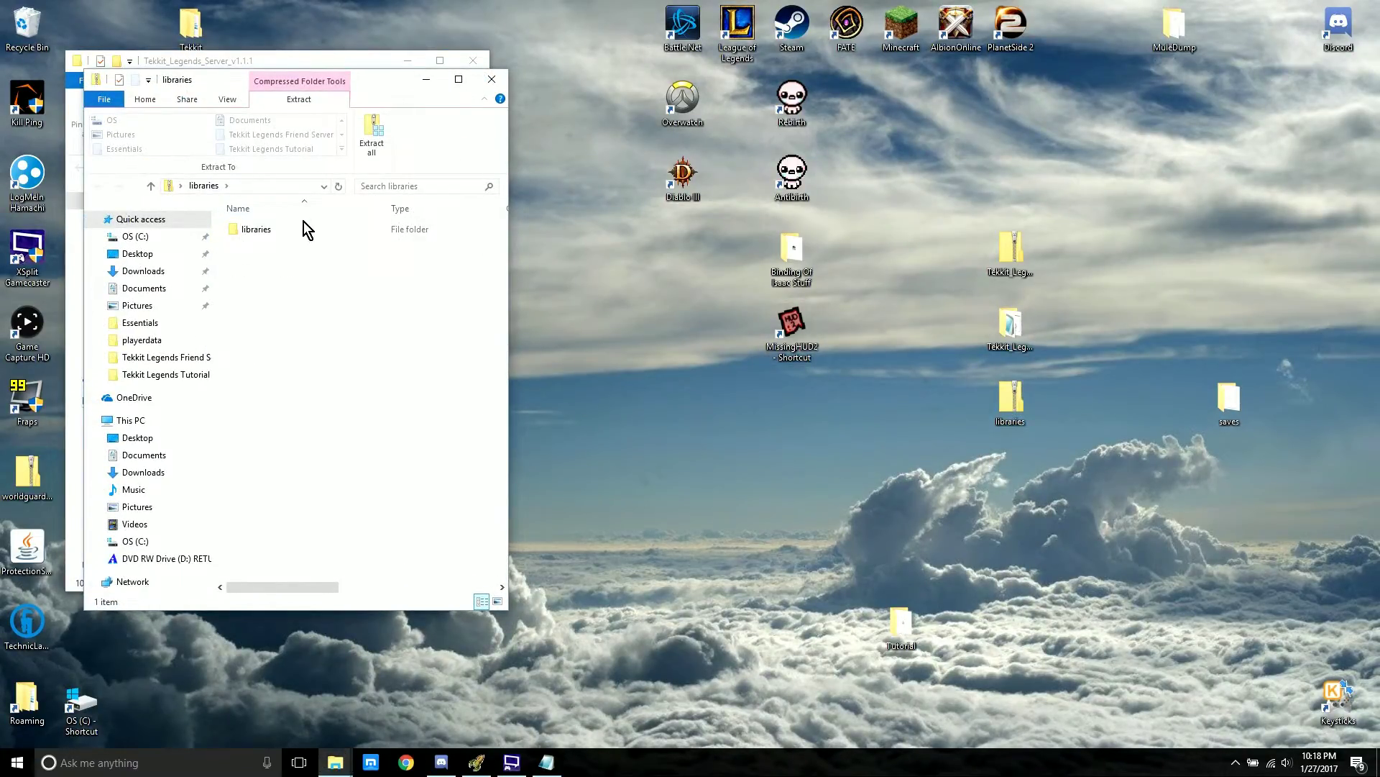
left_click(491, 79)
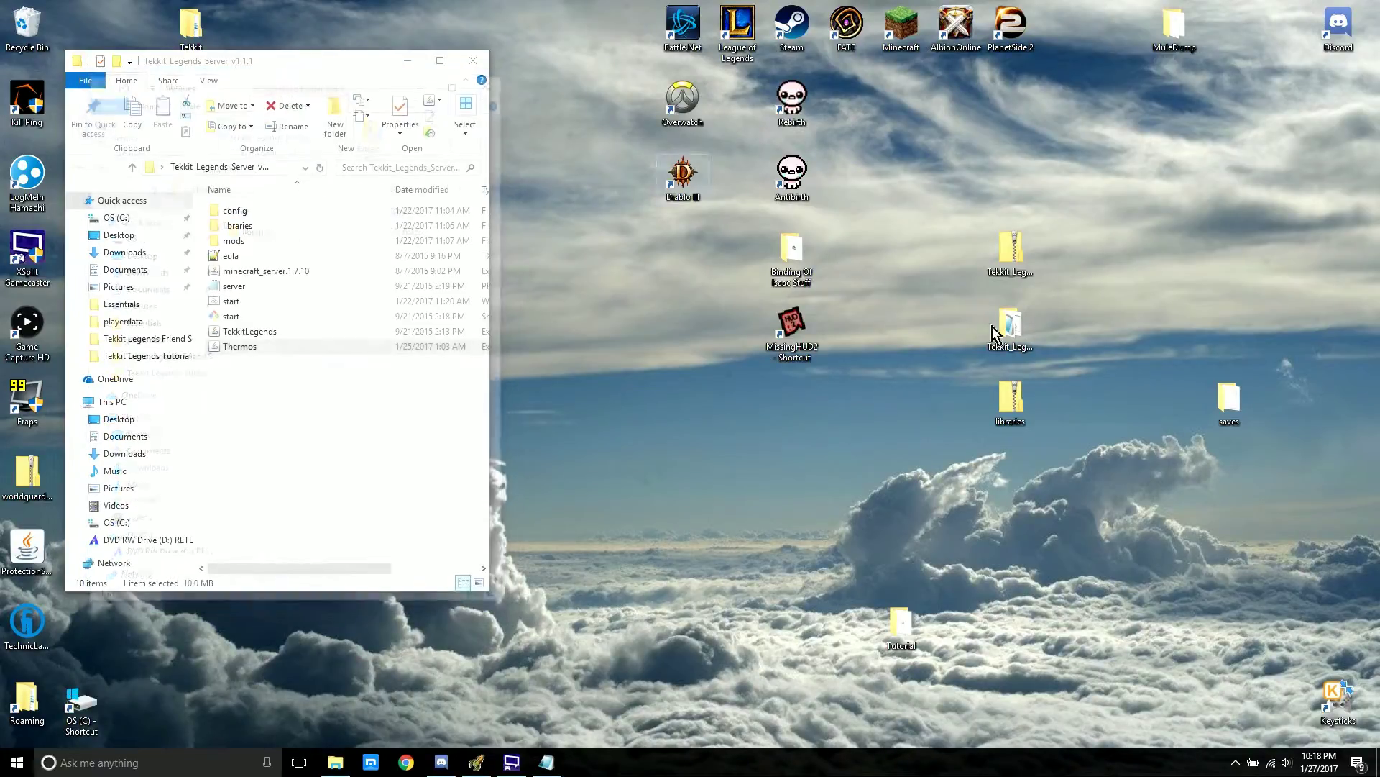
right_click(1005, 399)
left_click(852, 444)
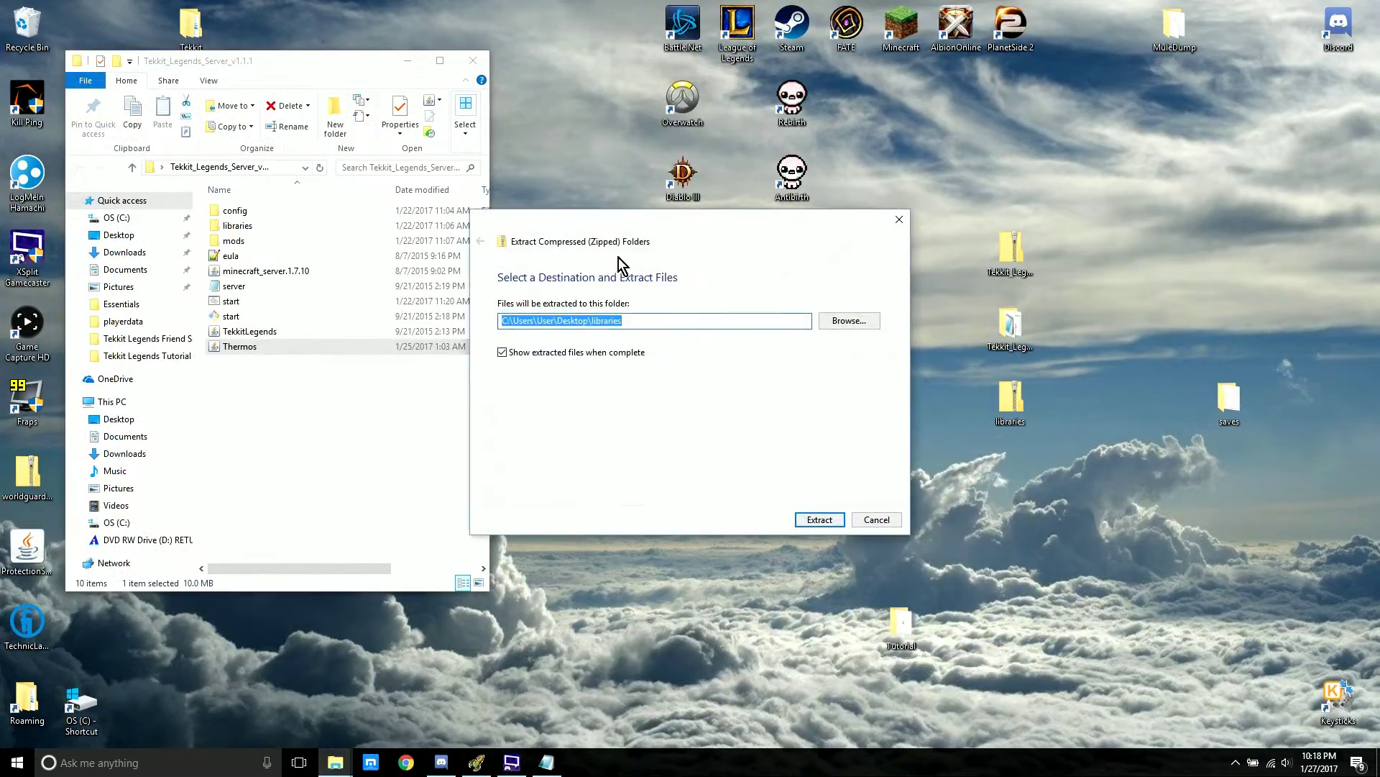
left_click(851, 327)
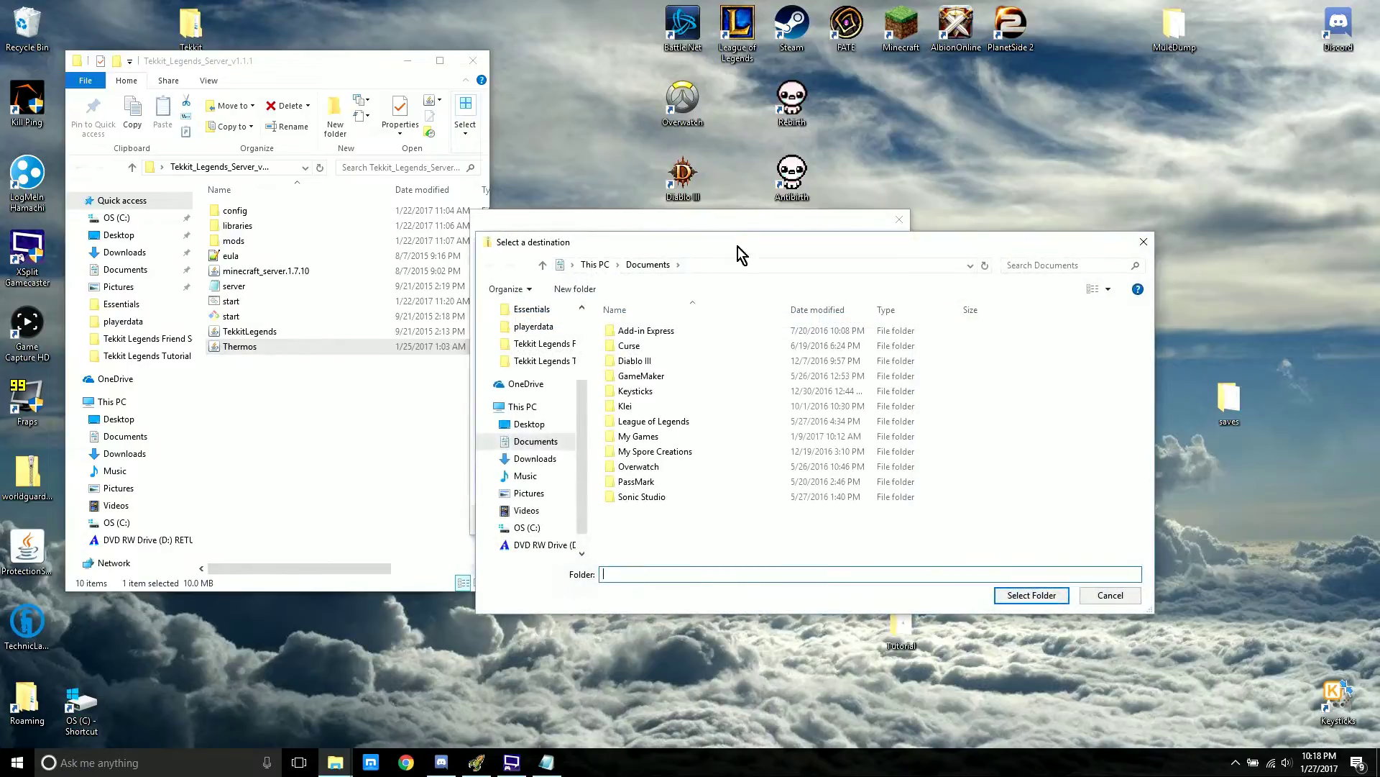
left_click_drag(869, 228, 881, 221)
left_click(664, 397)
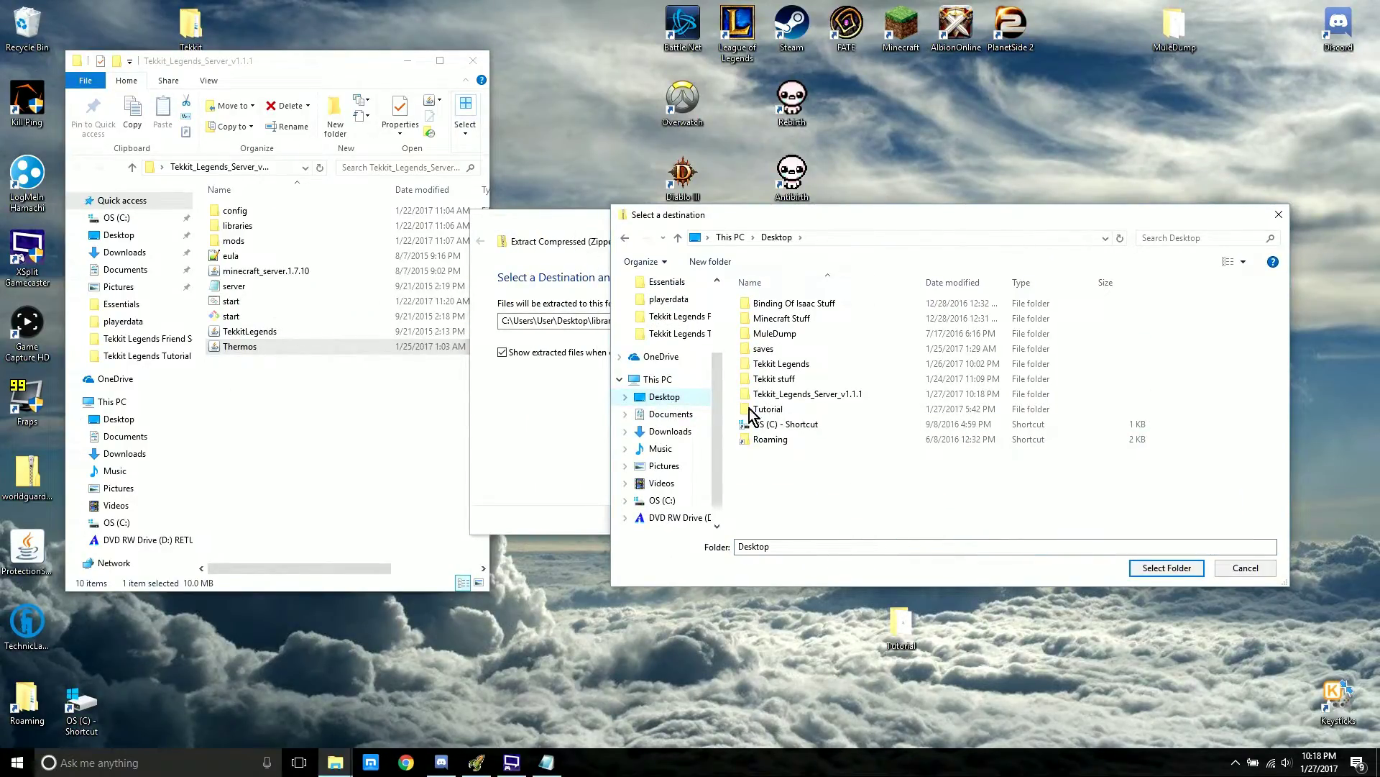
double_click(803, 394)
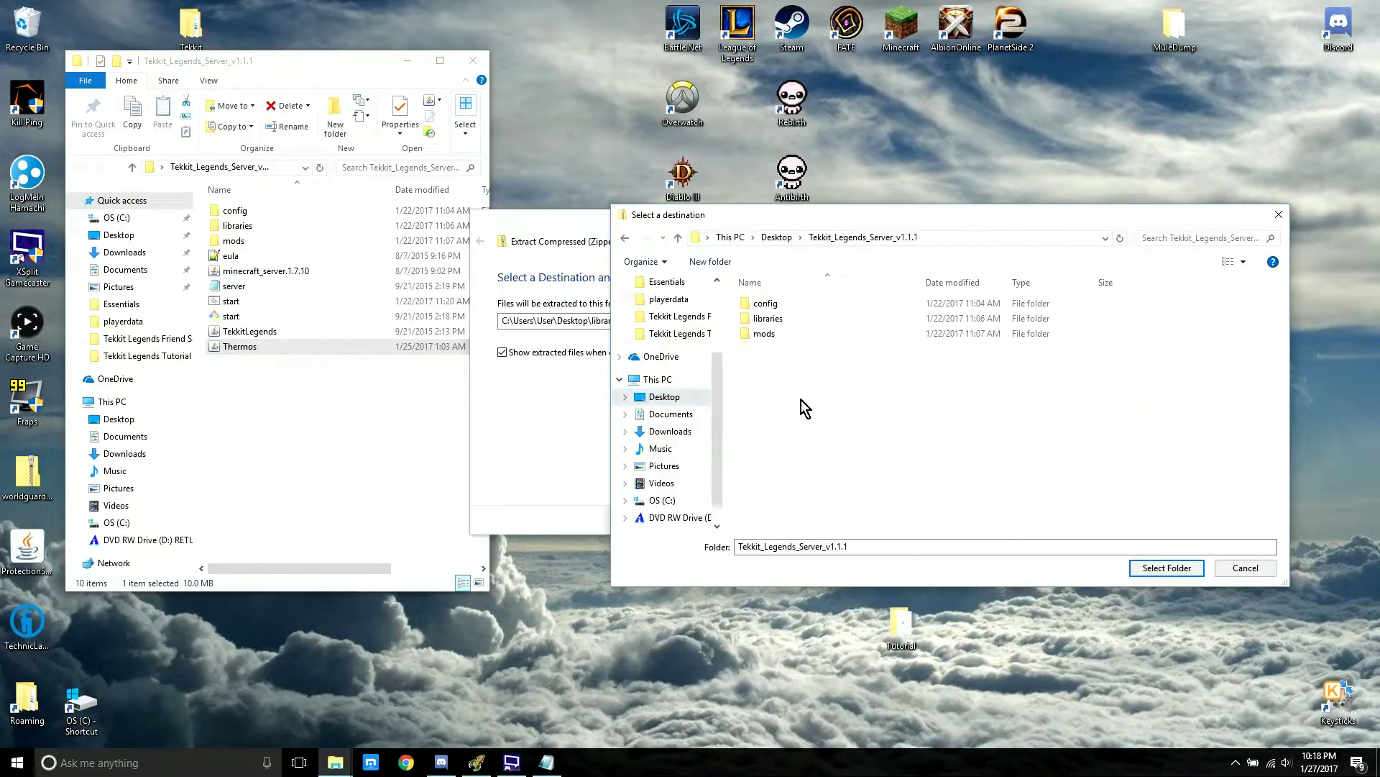
left_click(1169, 567)
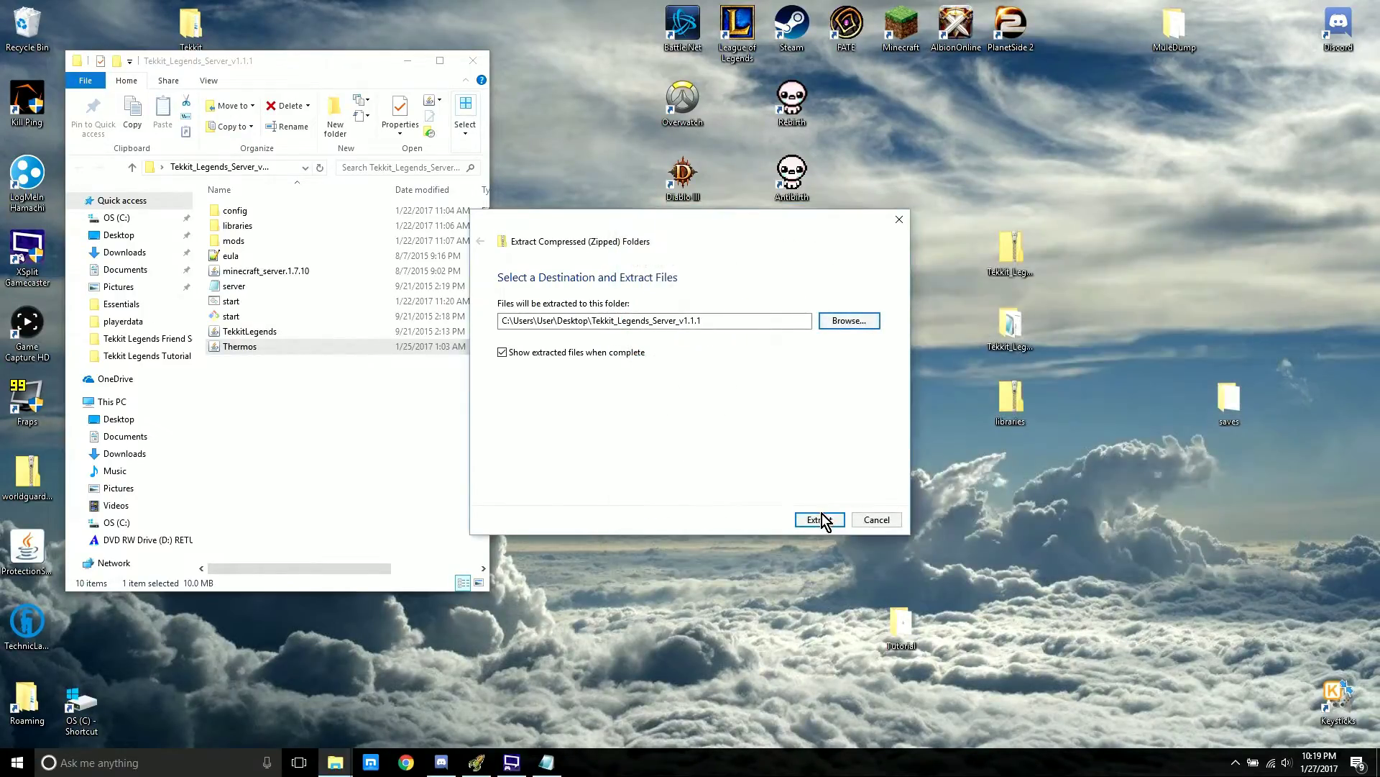
left_click(820, 519)
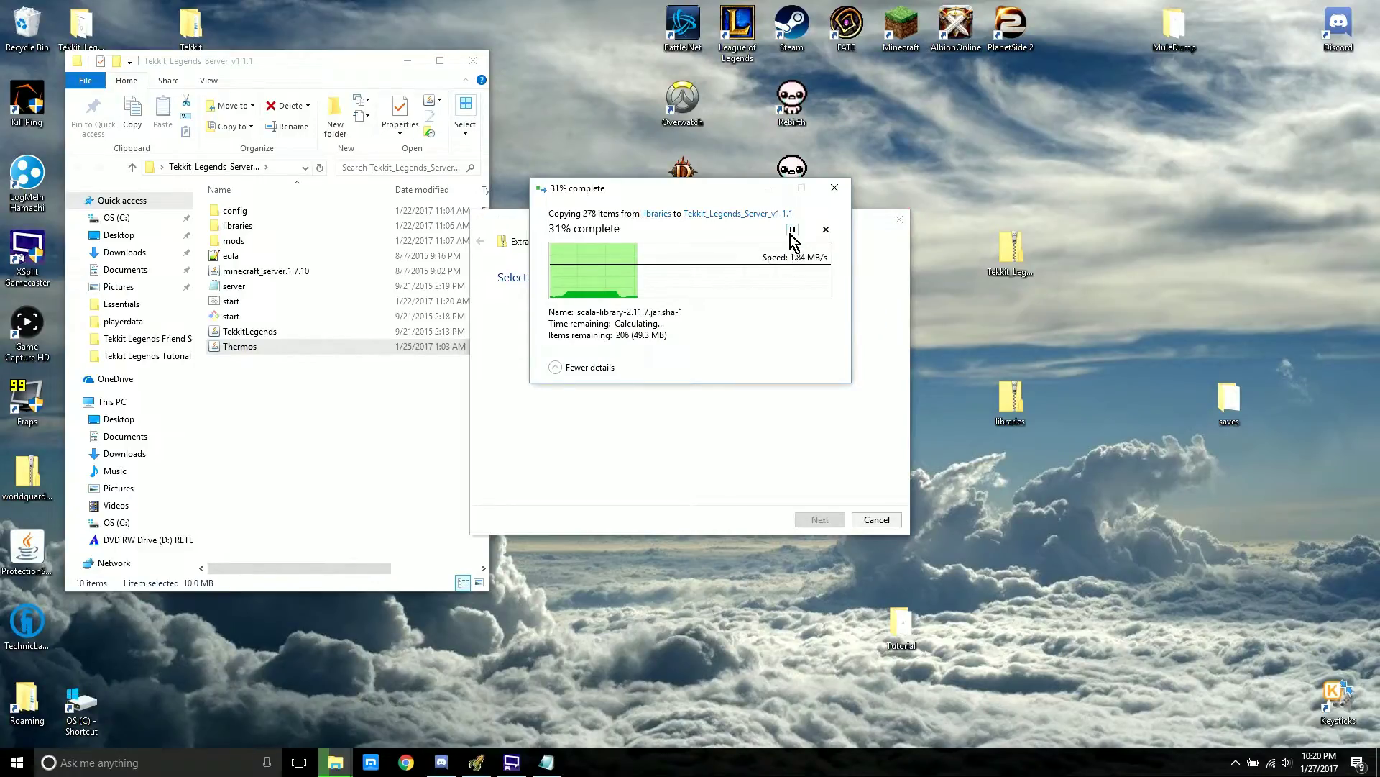
left_click_drag(703, 190, 688, 308)
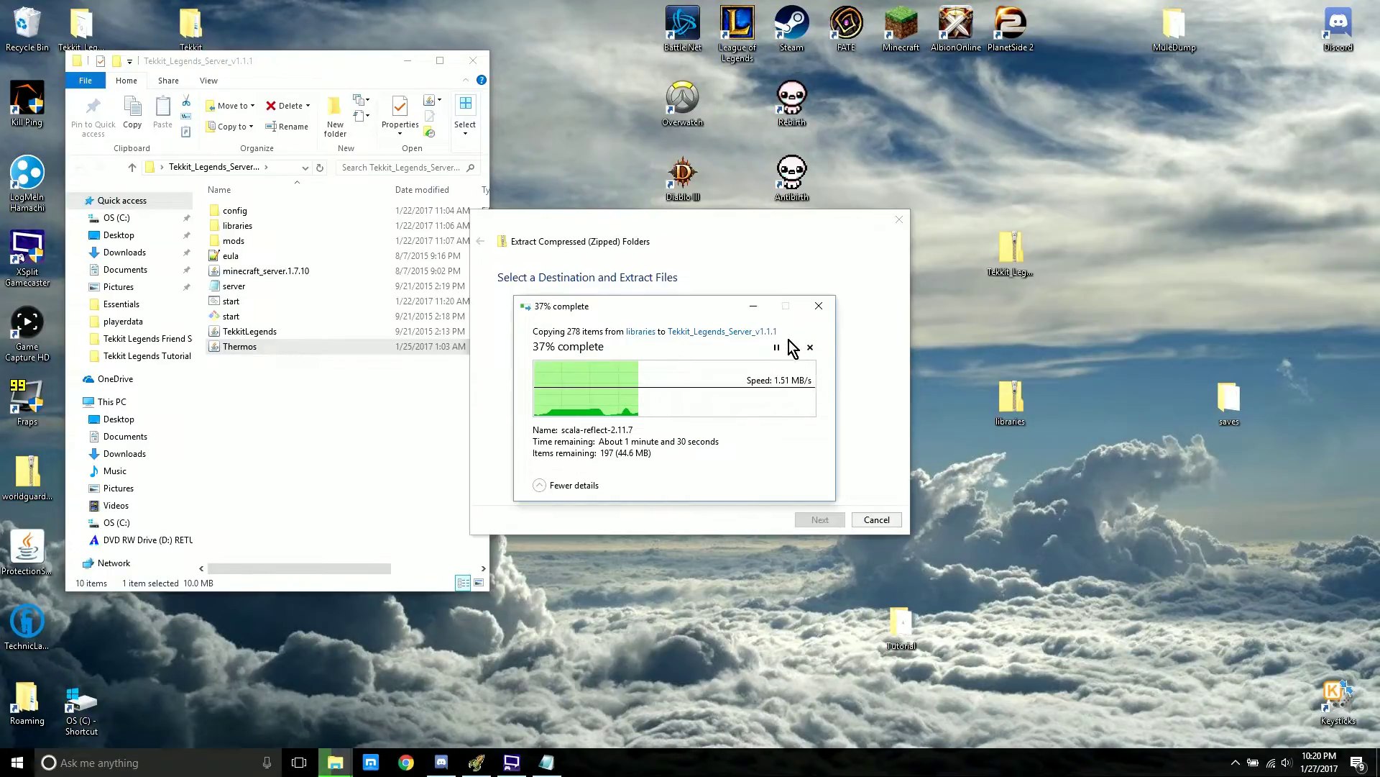
left_click(1377, 762)
left_click_drag(365, 231, 821, 509)
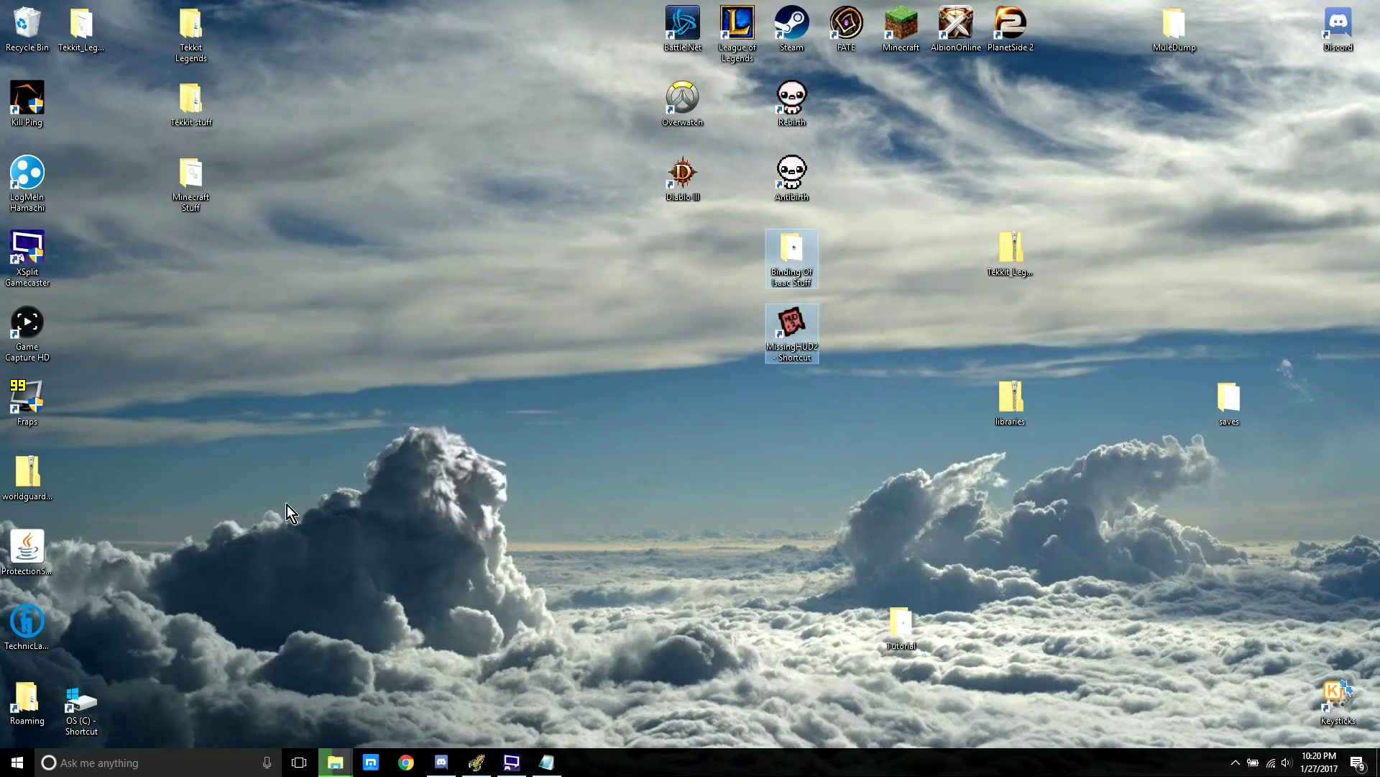
left_click(386, 526)
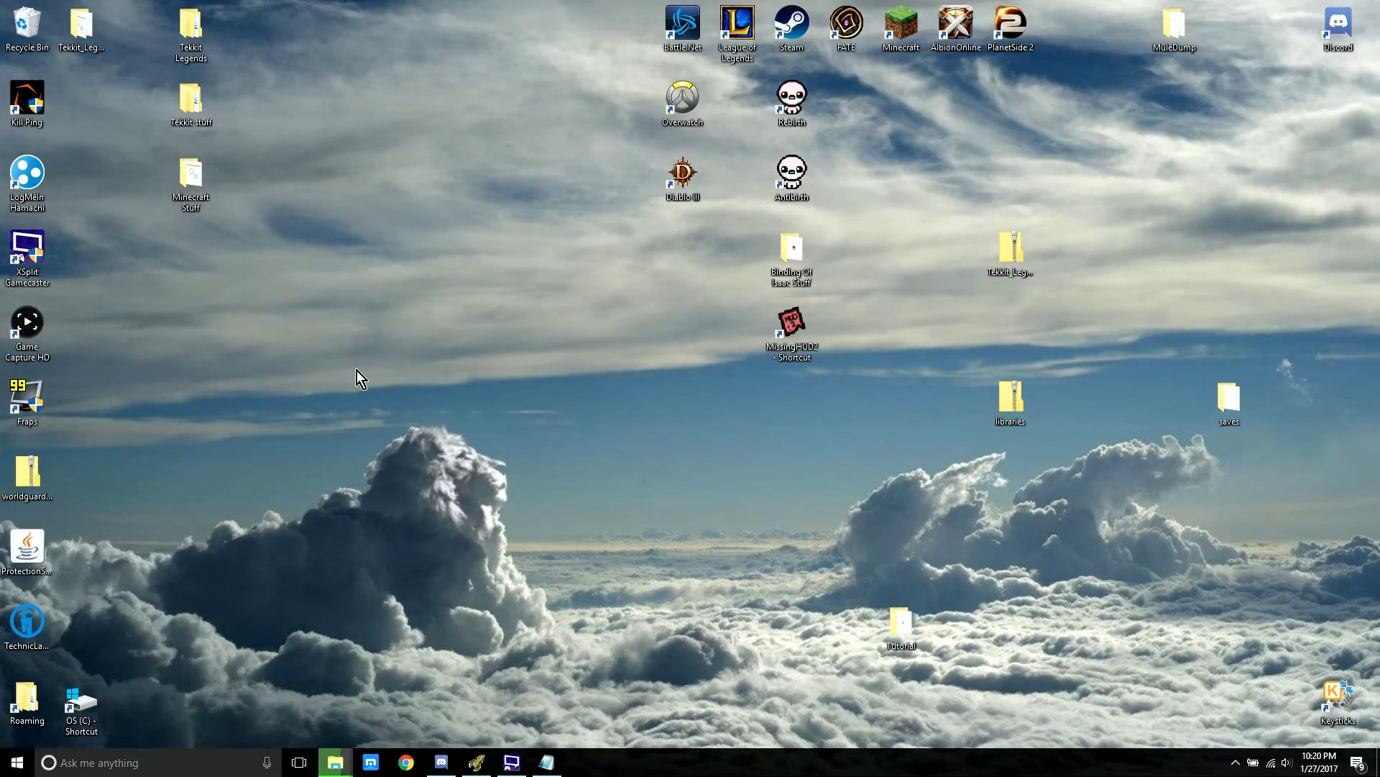
- View the computer's basic System information, checking the system type, and close it
right_click(17, 762)
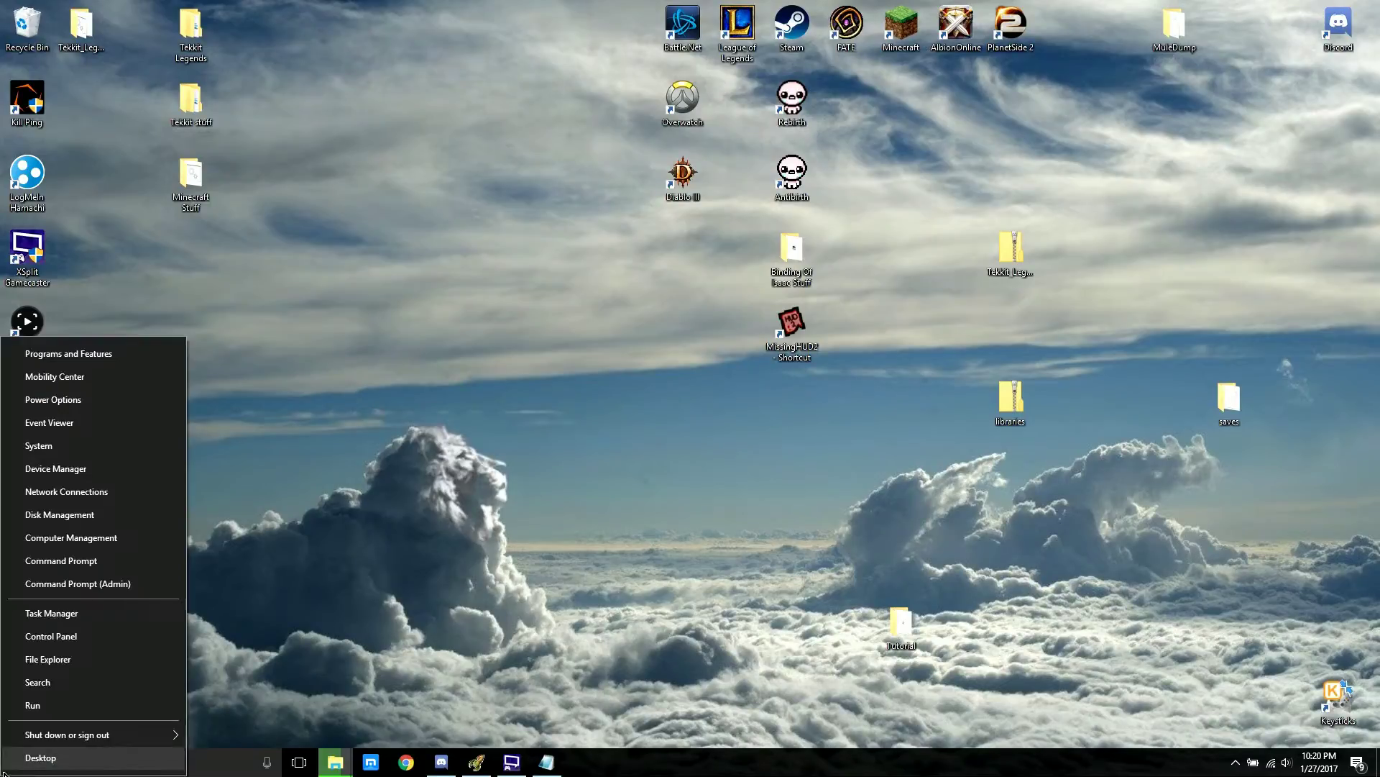
left_click(72, 450)
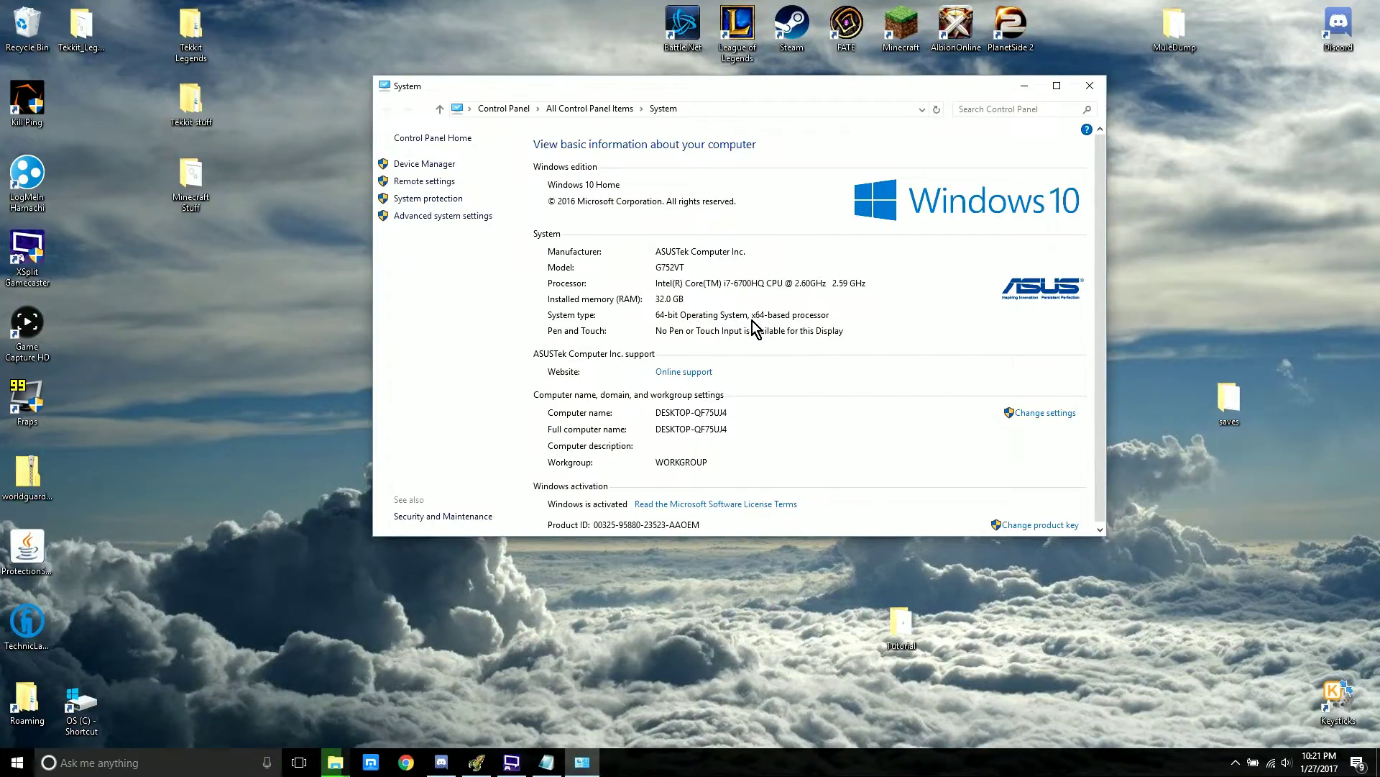
left_click(1089, 85)
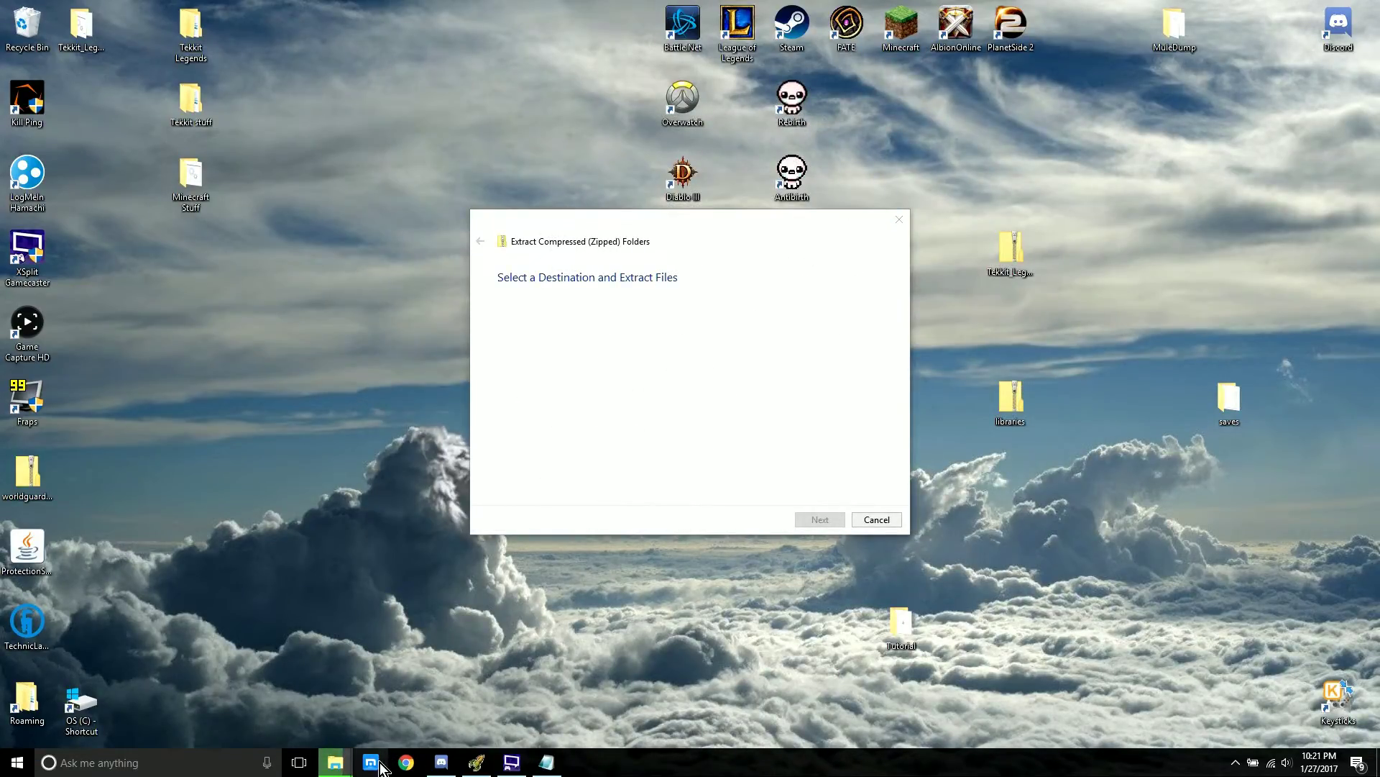
- Return to the libraries extraction and replace the files with the same names in the destination
mouse_move(332, 765)
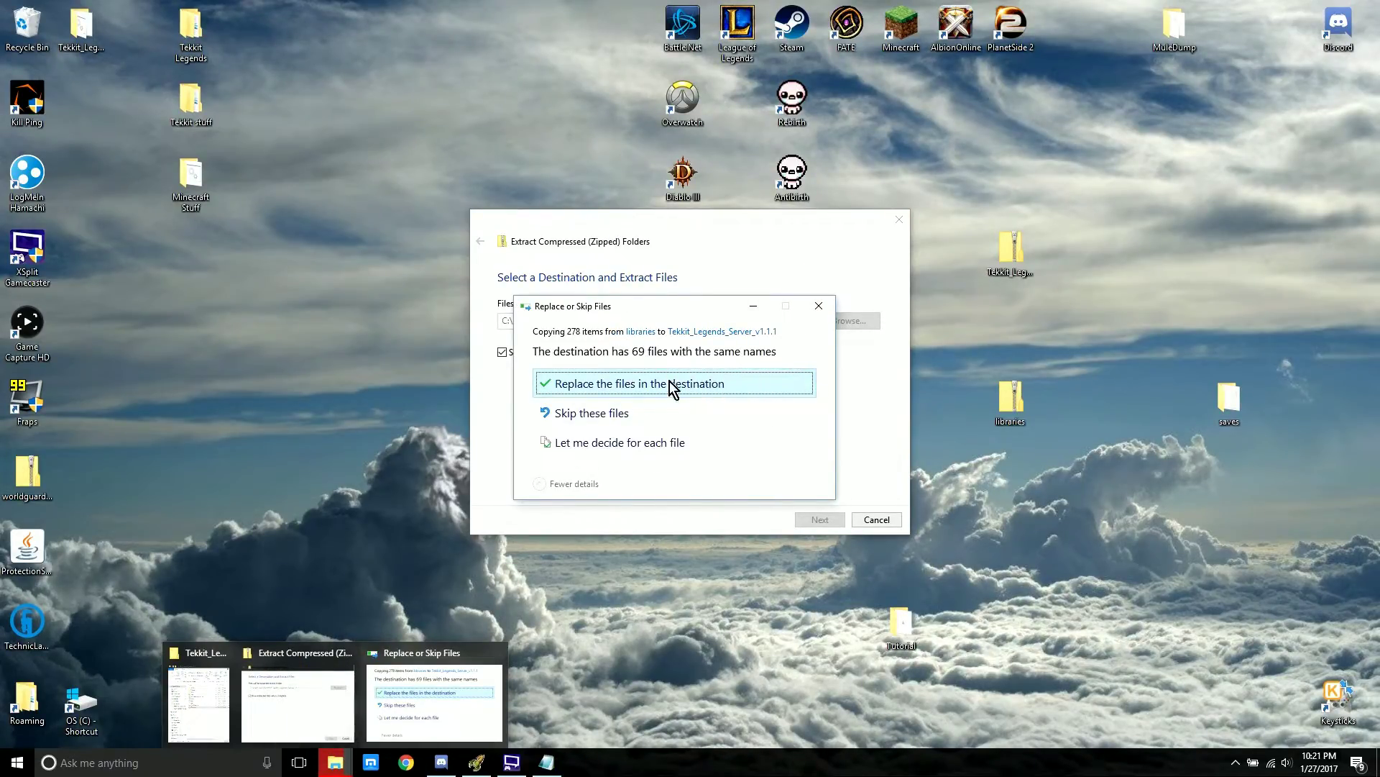
left_click(645, 384)
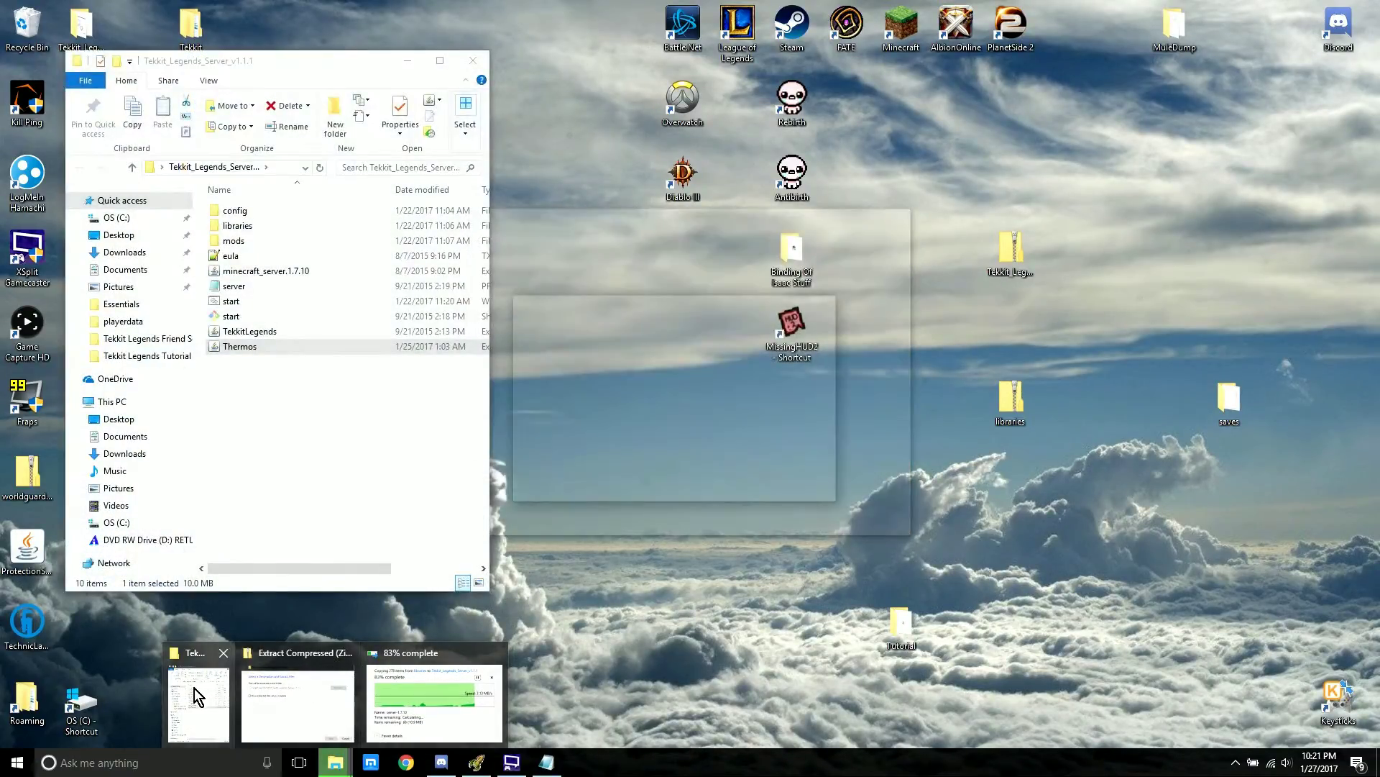
- Check the system type again through the properties of This PC, and close the System and folder windows
left_click(194, 688)
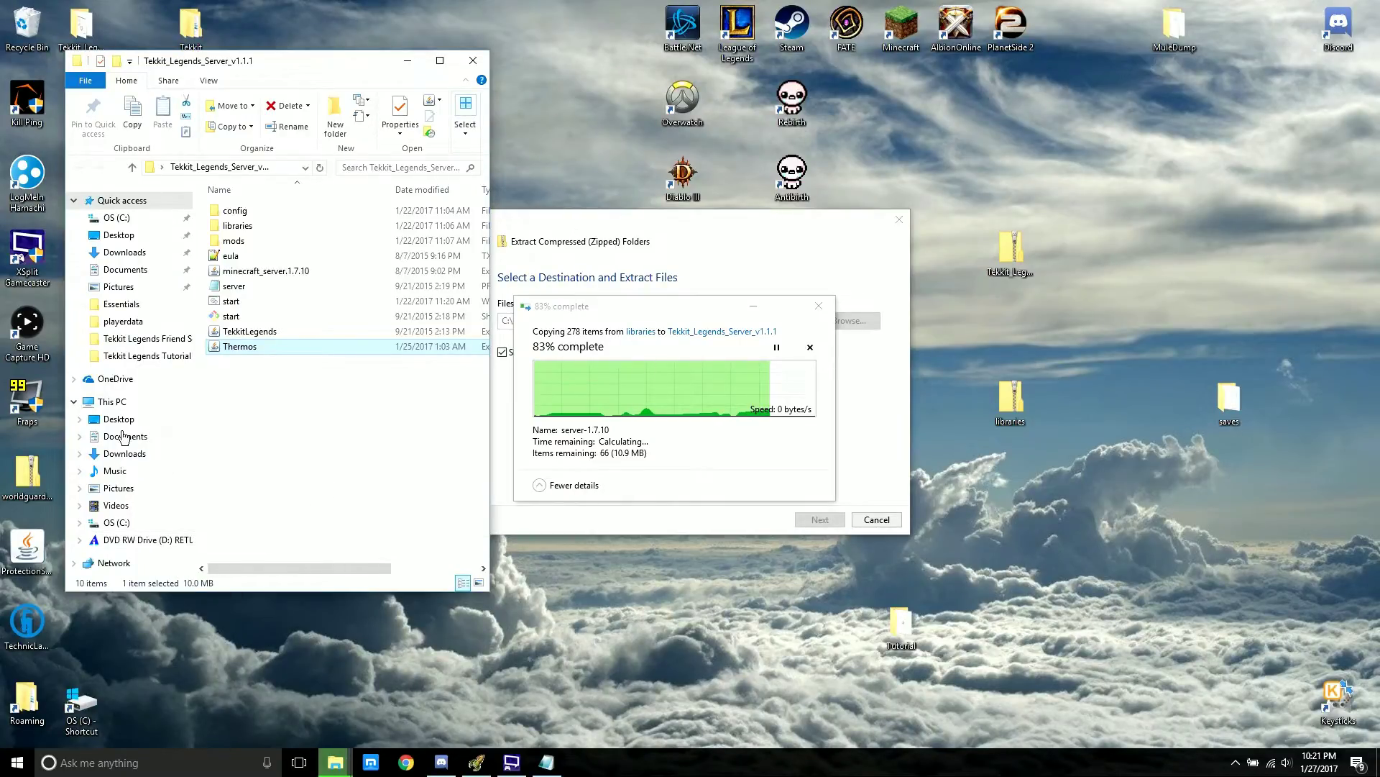
left_click(93, 401)
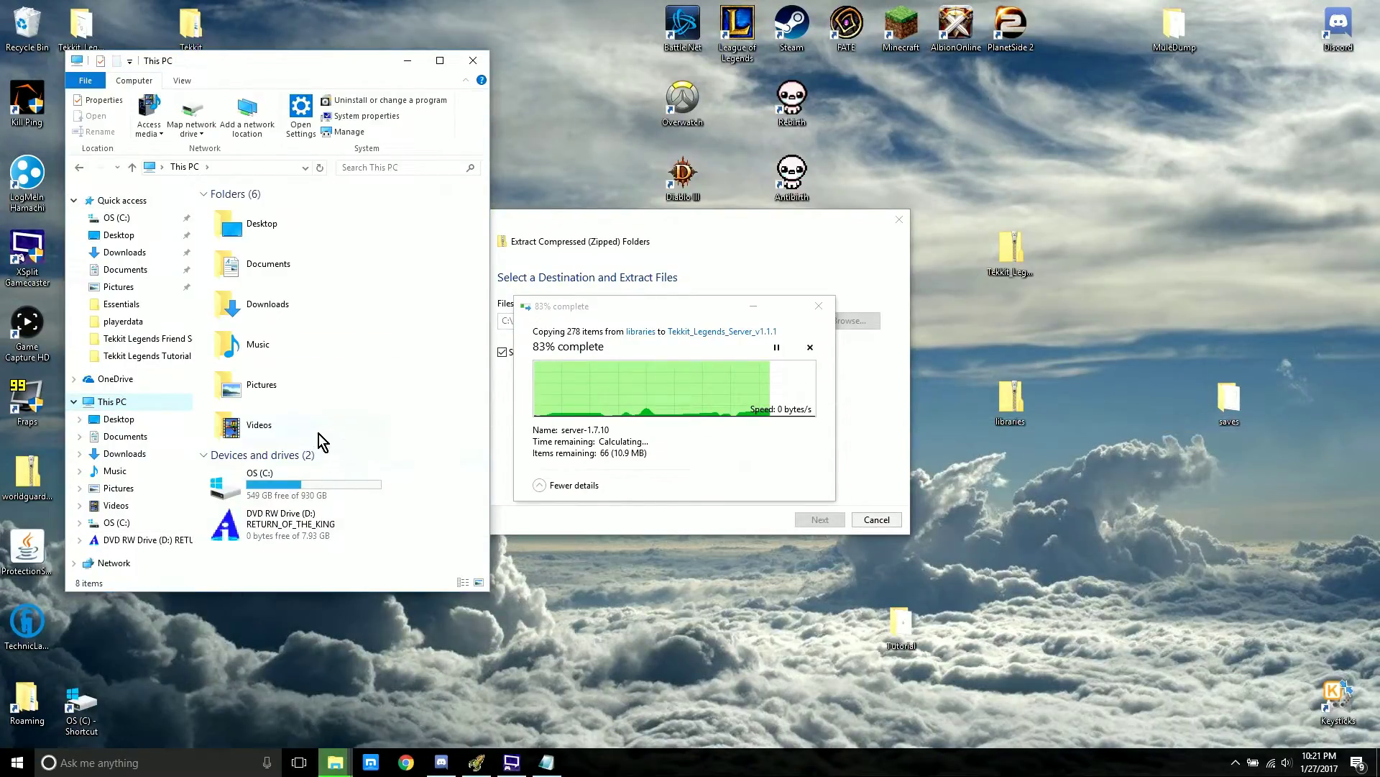
right_click(111, 405)
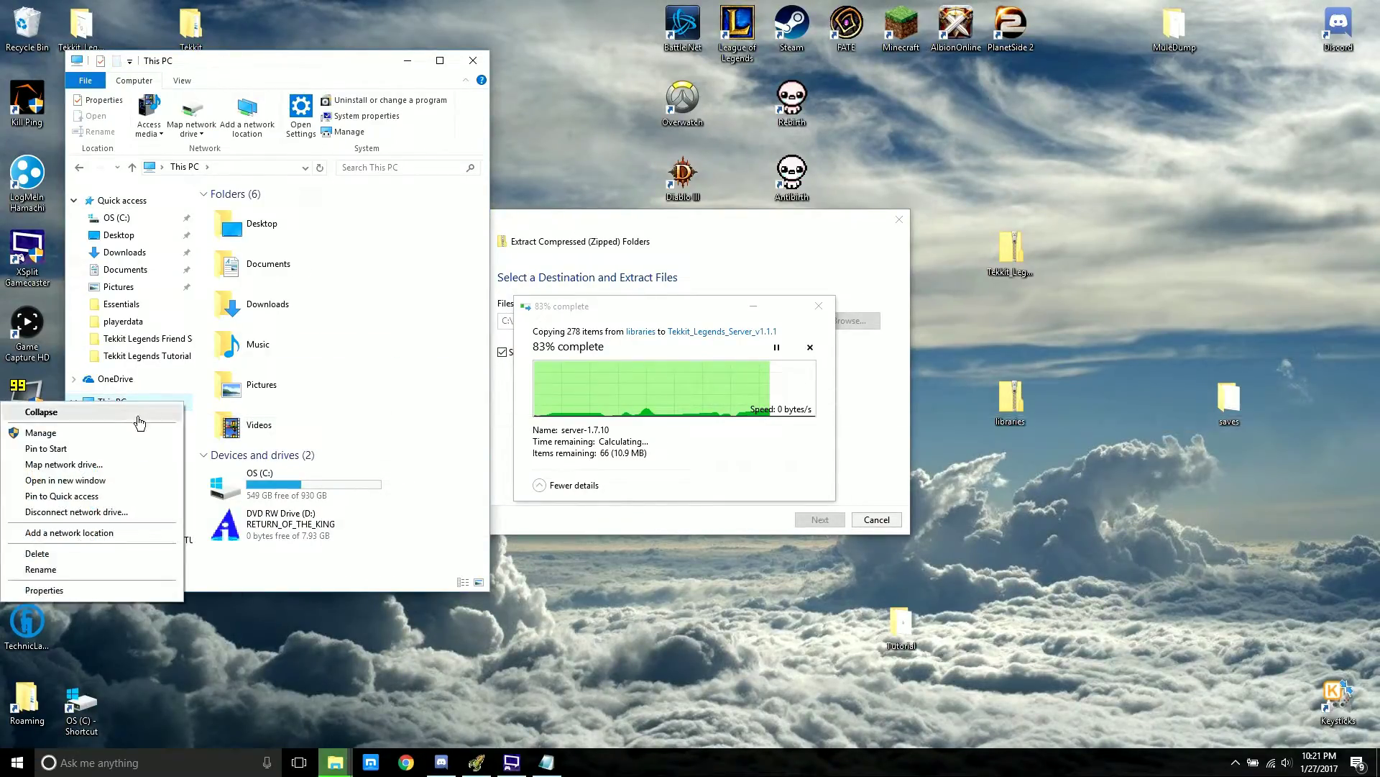
left_click(45, 591)
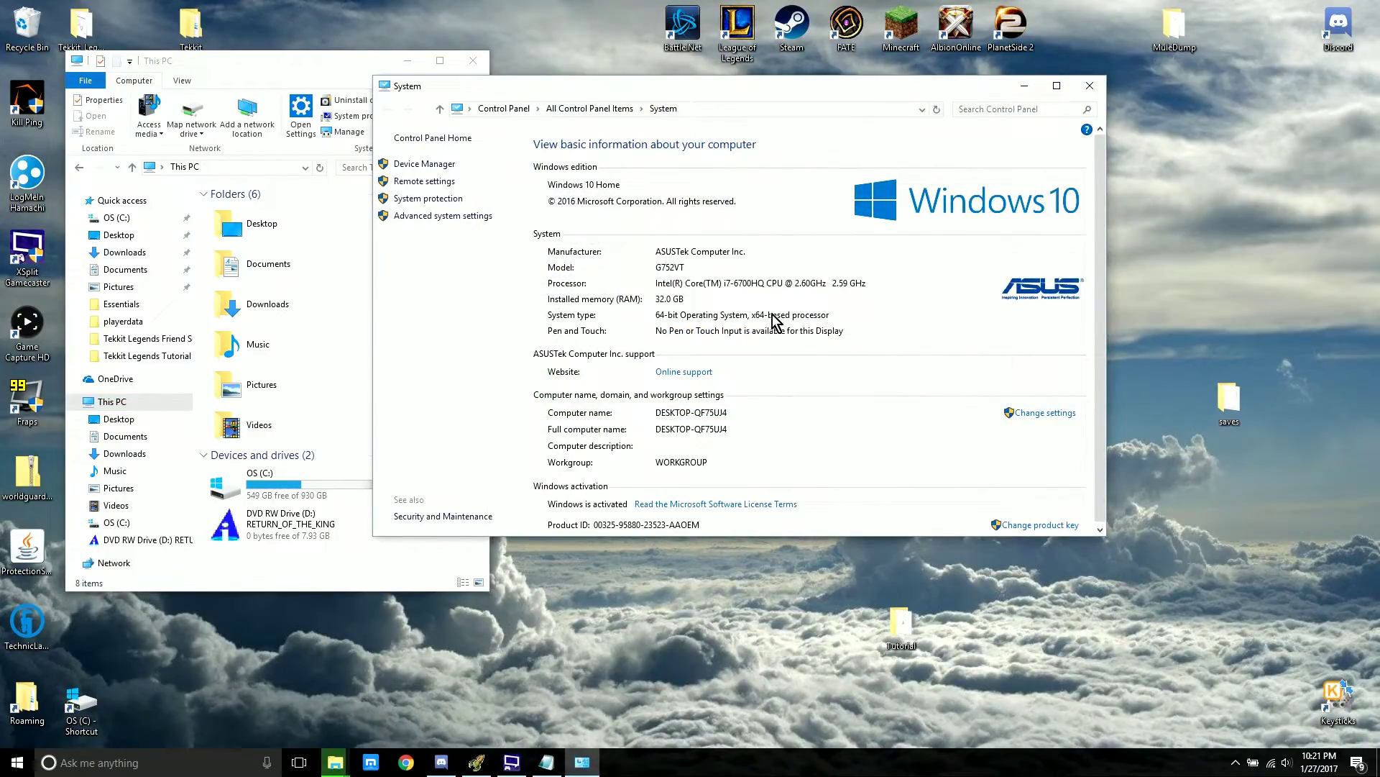
left_click(1095, 84)
left_click(473, 61)
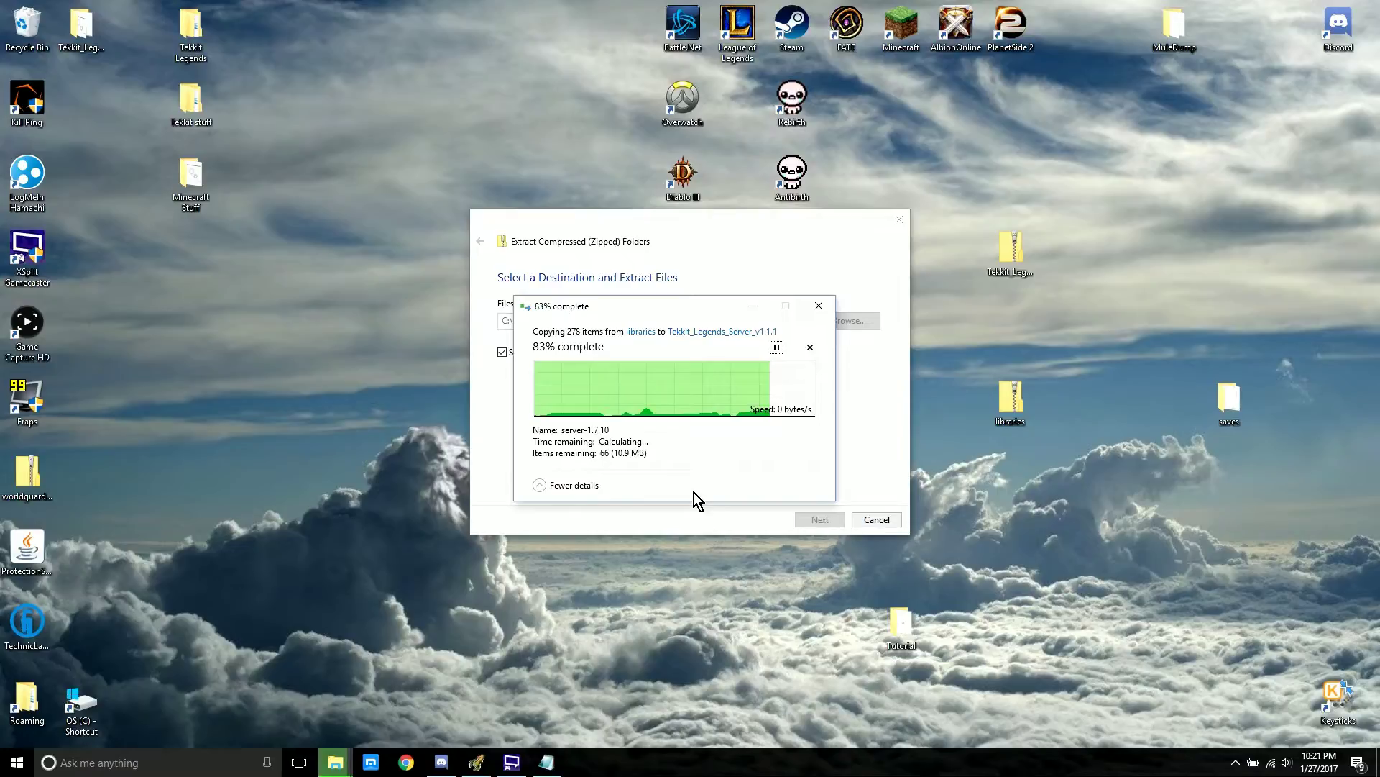
- Move the extraction dialogs aside and place the Tekkit_Legends_Server_v1.1.1 folder between its archive and the libraries archive on the desktop
left_click_drag(716, 308, 366, 315)
left_click_drag(473, 223, 411, 84)
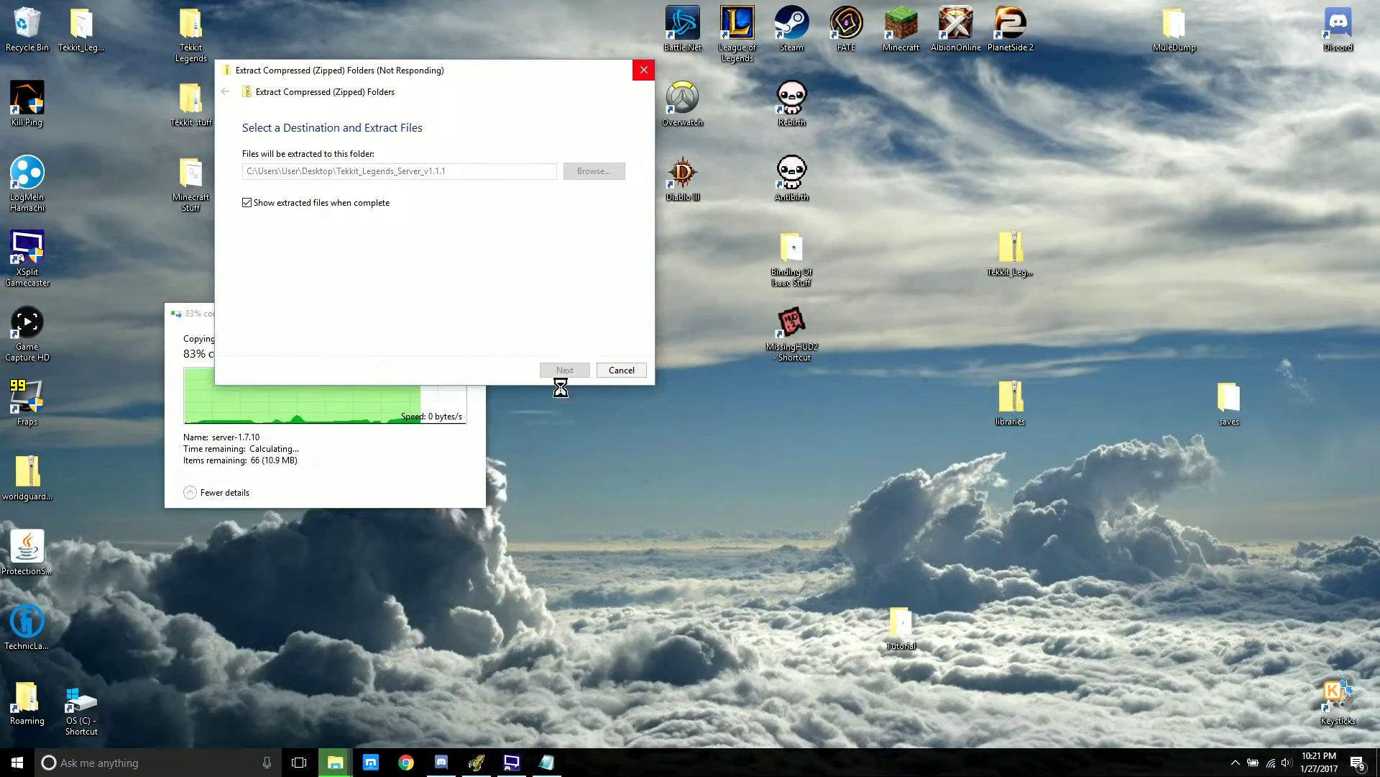
left_click_drag(89, 35, 1025, 339)
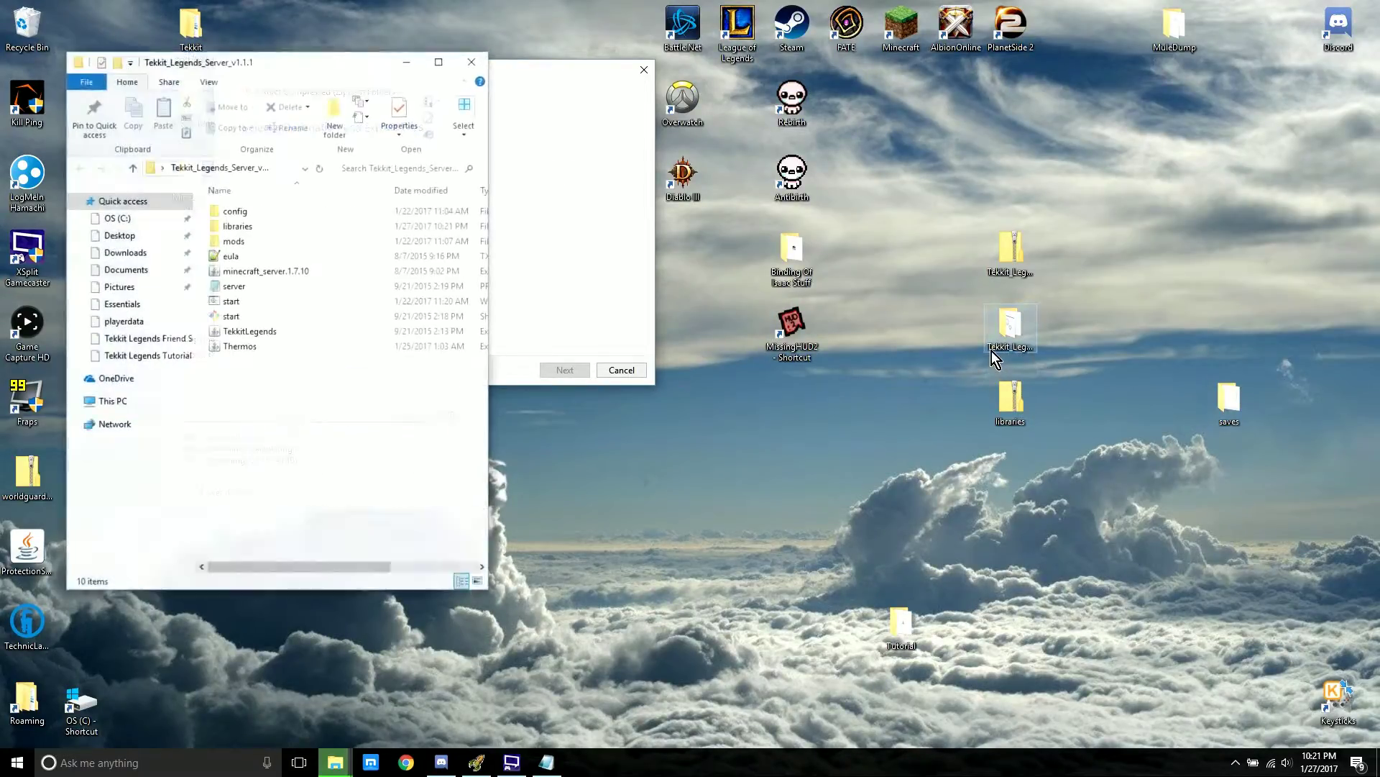
- Open the Tekkit_Legends_Server_v1.1.1 folder and move its window clear of the extraction dialogs to show its files
left_click_drag(264, 69, 399, 89)
left_click_drag(1172, 101, 1100, 98)
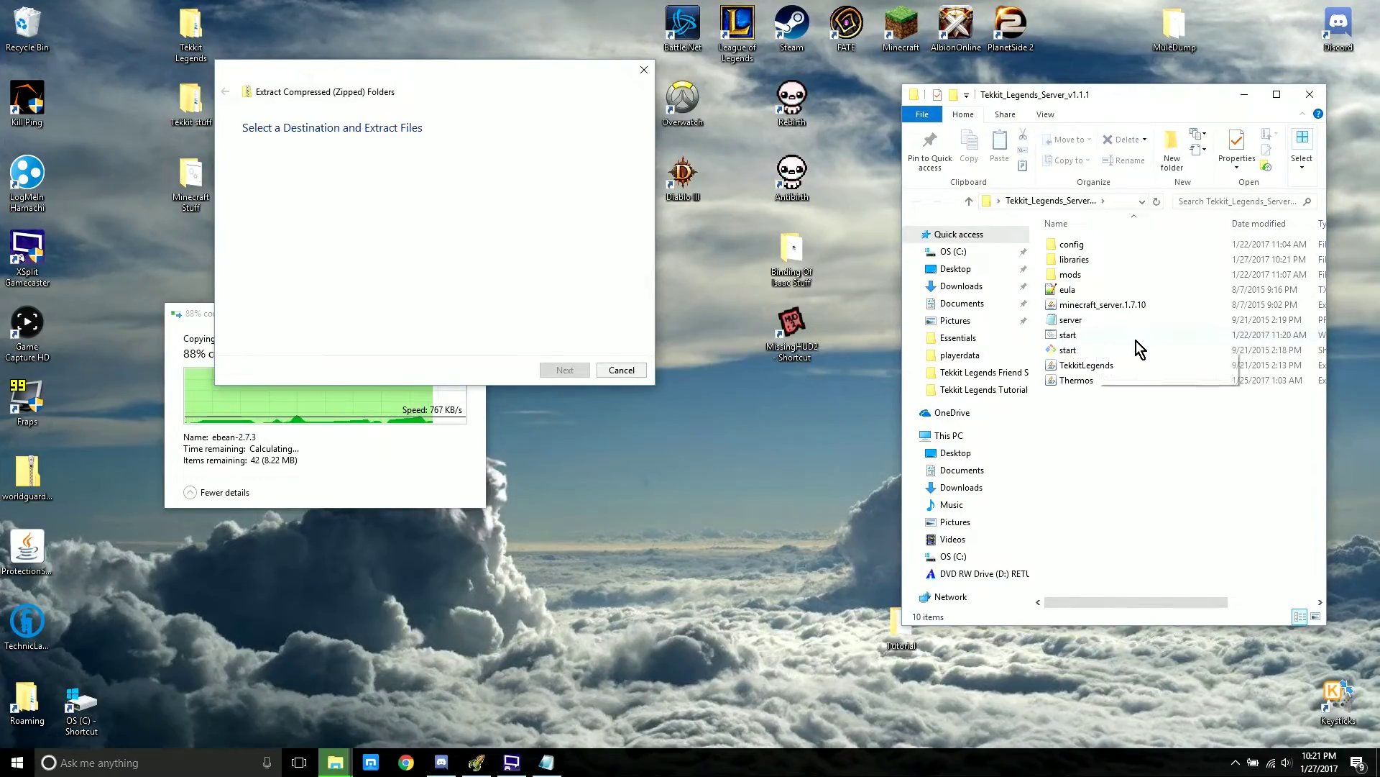
mouse_move(1097, 602)
left_mouse_down()
mouse_move(1156, 607)
mouse_move(1094, 601)
left_mouse_up()
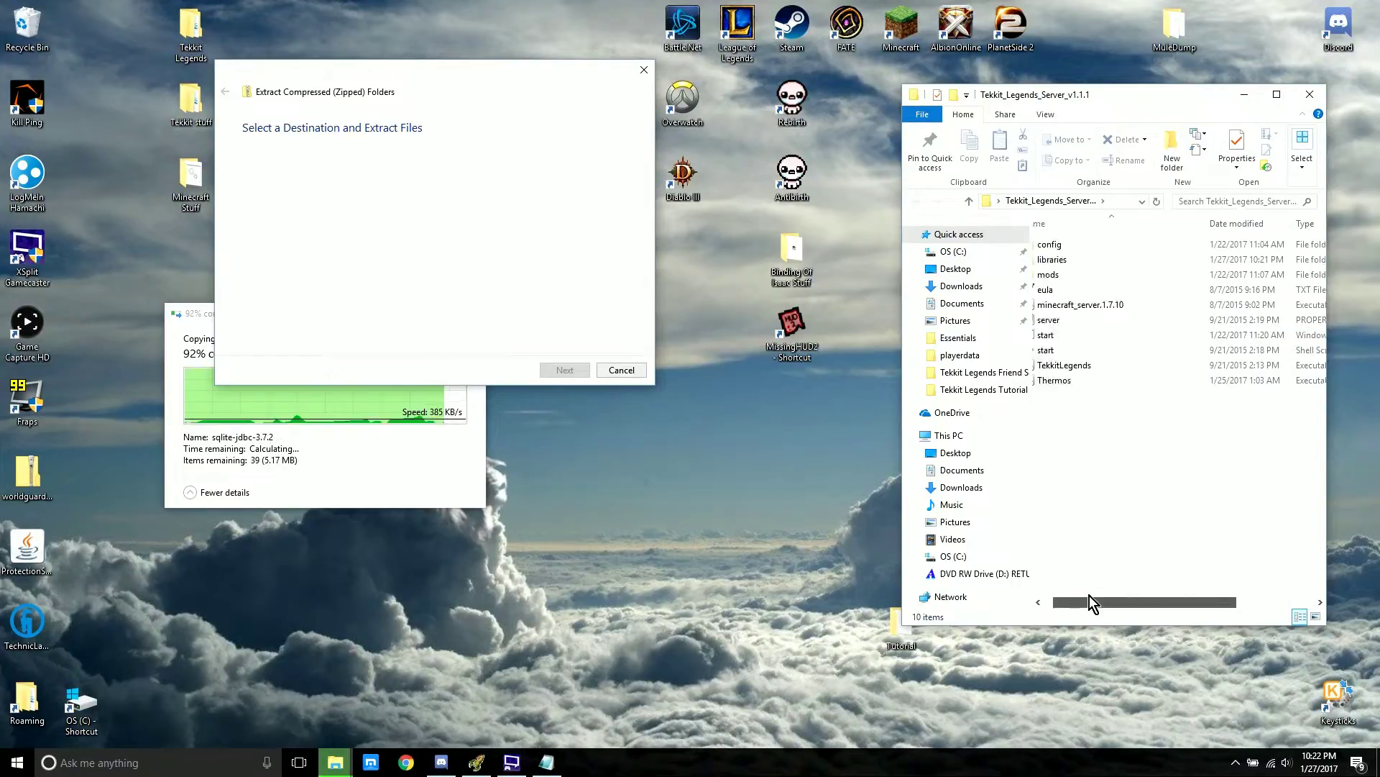
- Open the start batch file from the Tekkit_Legends_Server_v1.1.1 folder for editing in Notepad and select its whole text
left_click(1089, 335)
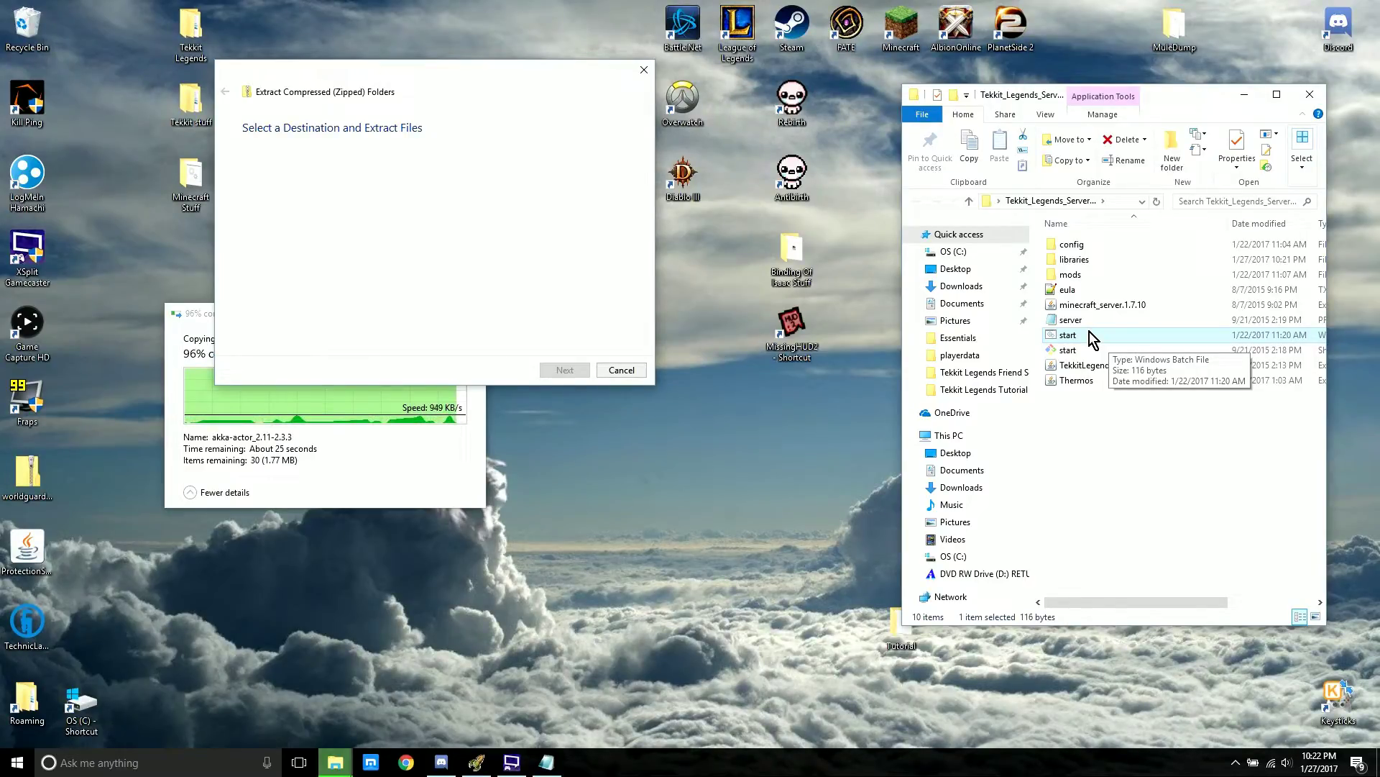
right_click(1081, 337)
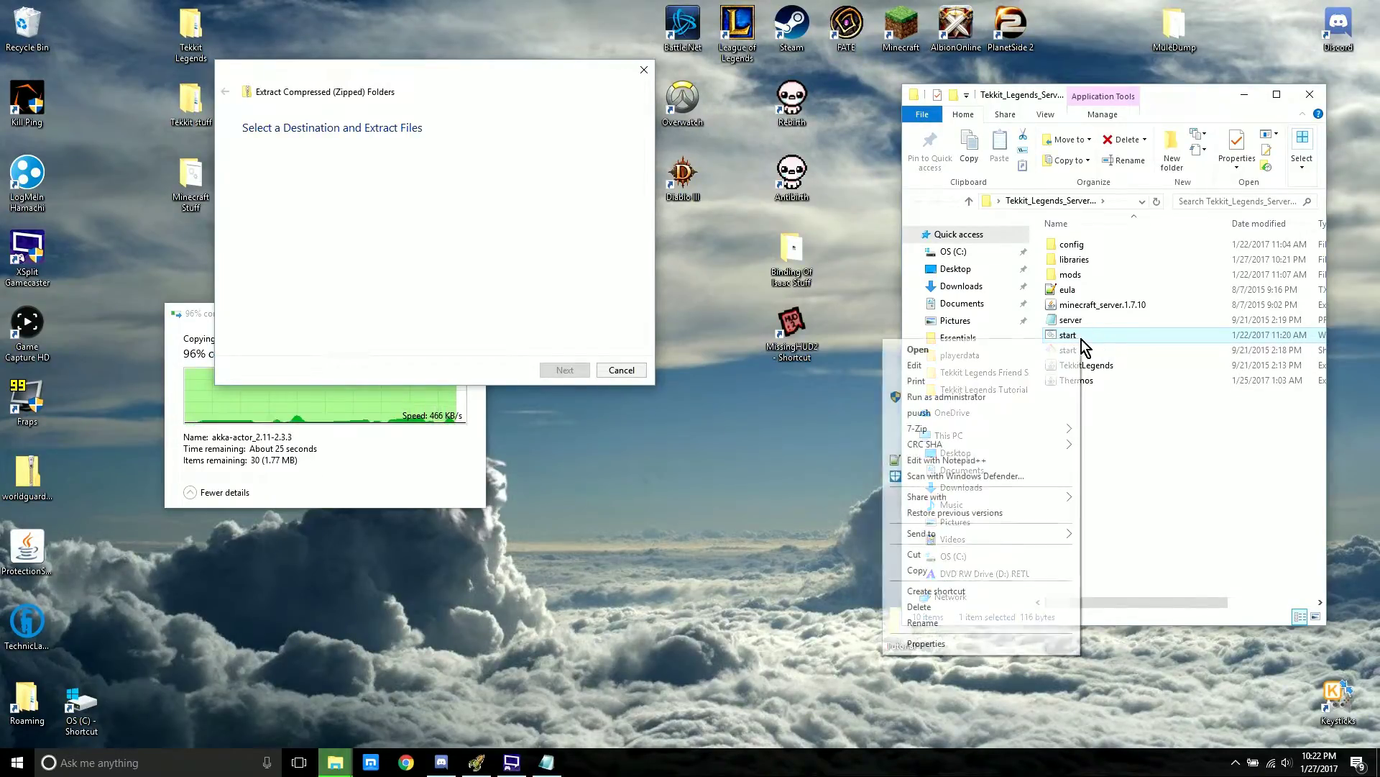
left_click(920, 366)
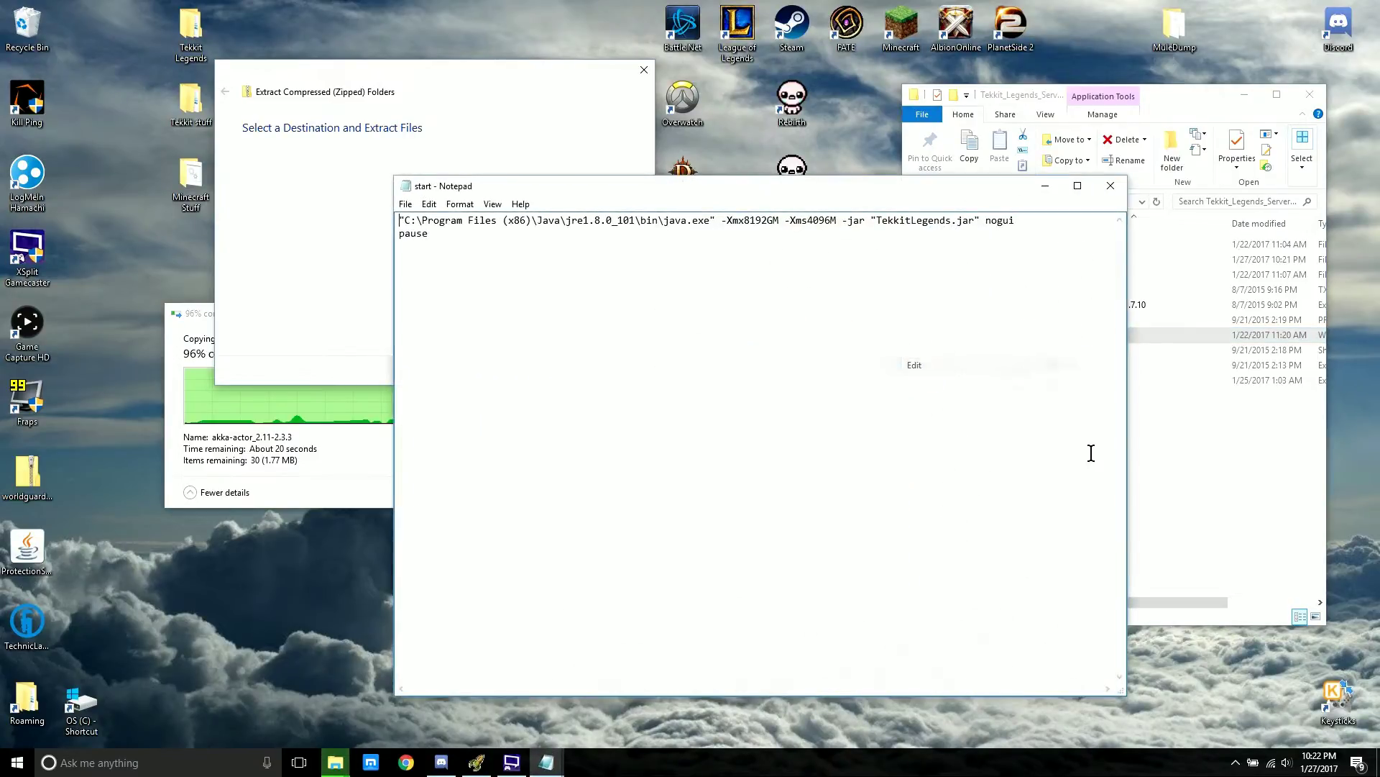
key("ctrl+a")
left_click(563, 324)
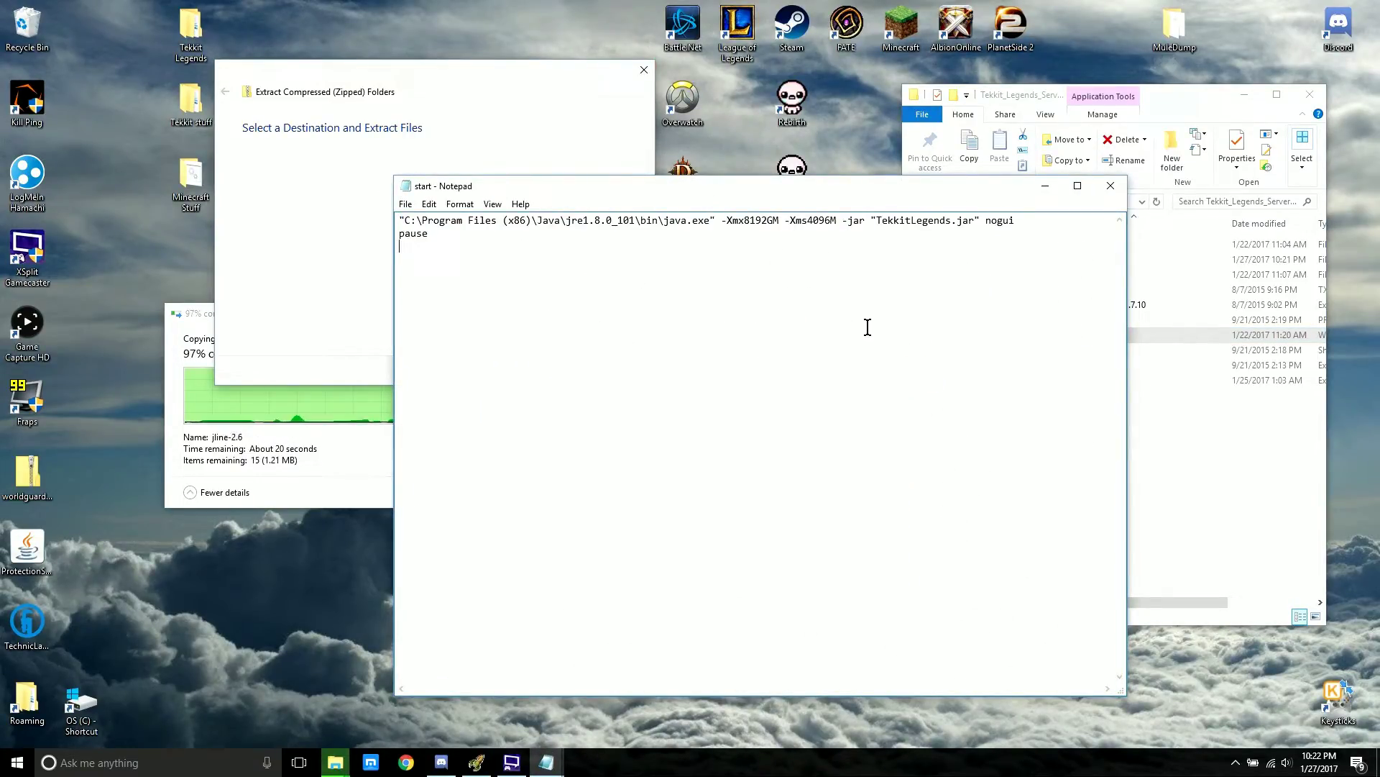
key("ctrl+a")
left_click(656, 284)
key("ctrl+a")
left_click(647, 338)
key("ctrl+a")
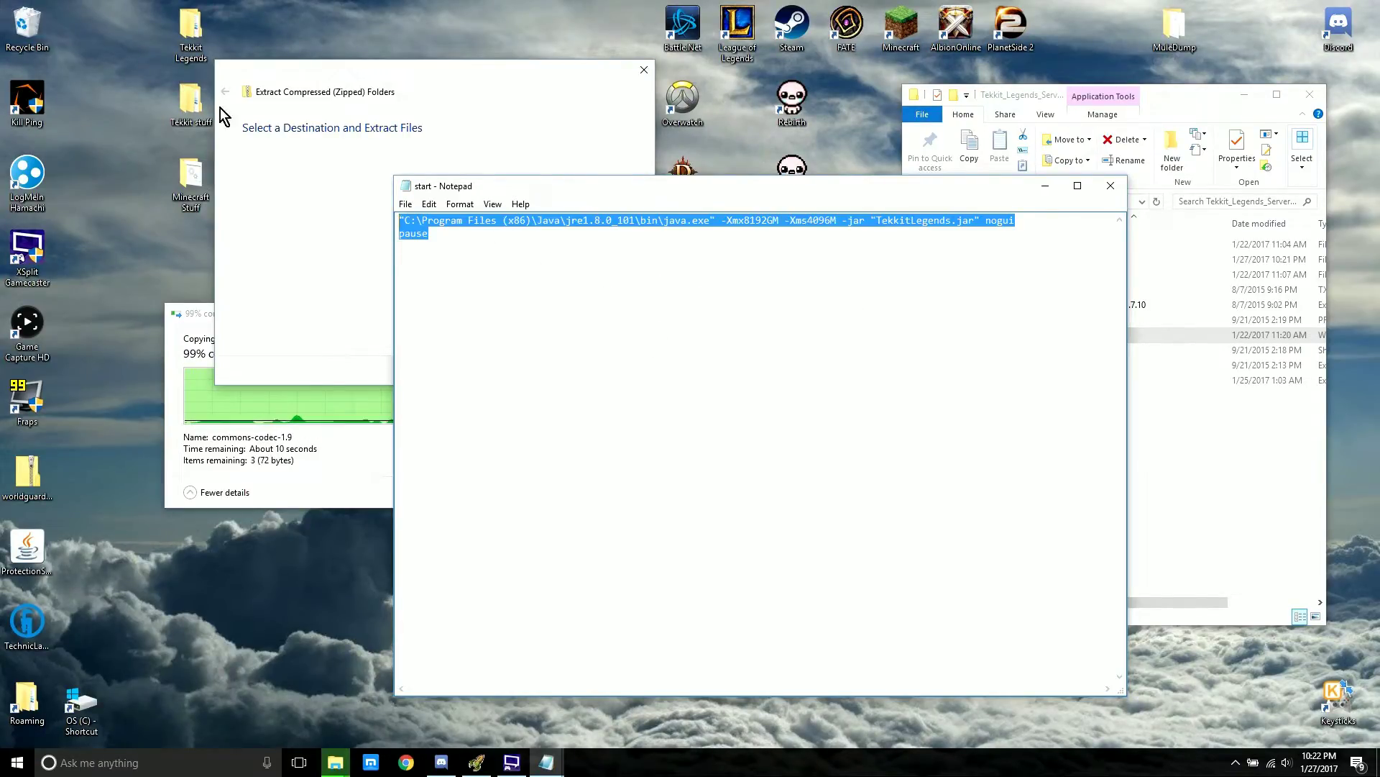
key("BackSpace")
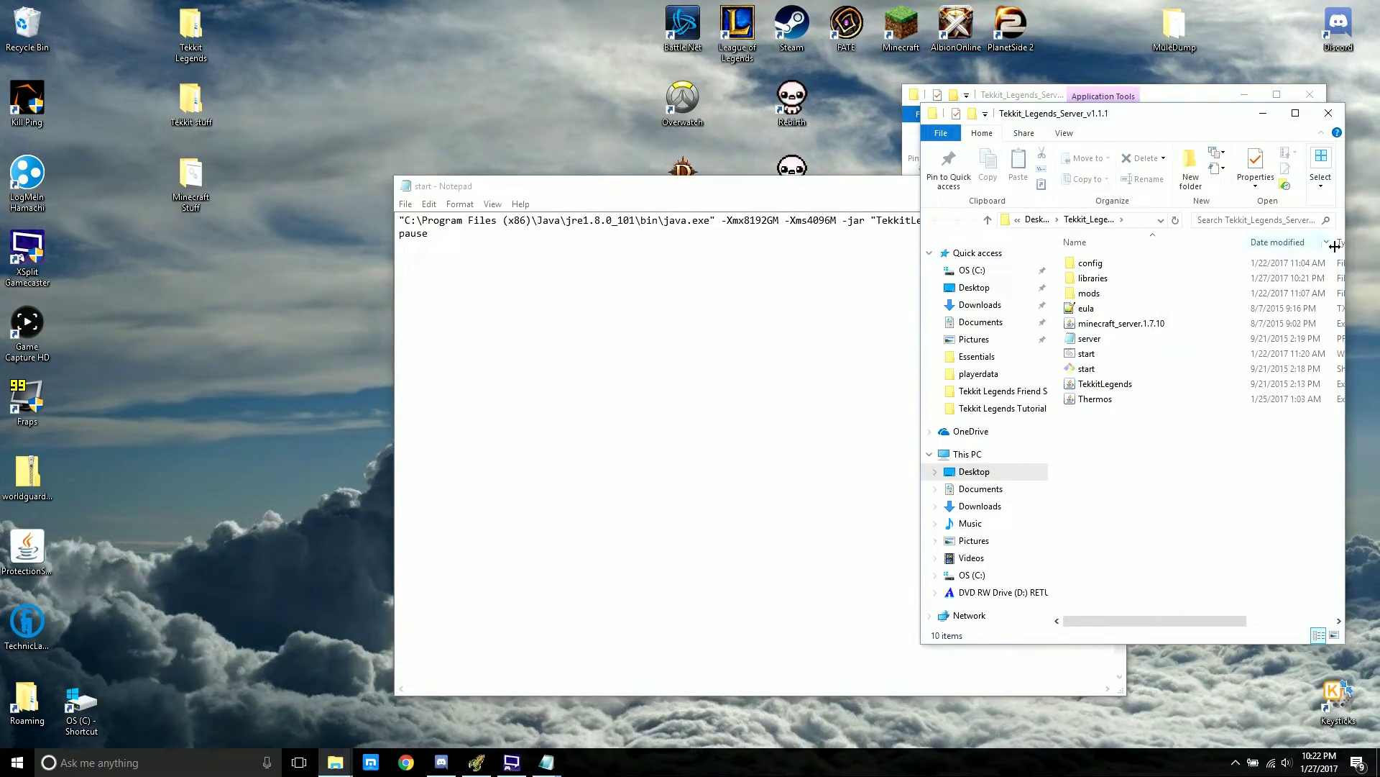
- Close the duplicate Tekkit_Legends_Server_v1.1.1 window and move the start file's Notepad window clear of the remaining folder window
left_click(1327, 116)
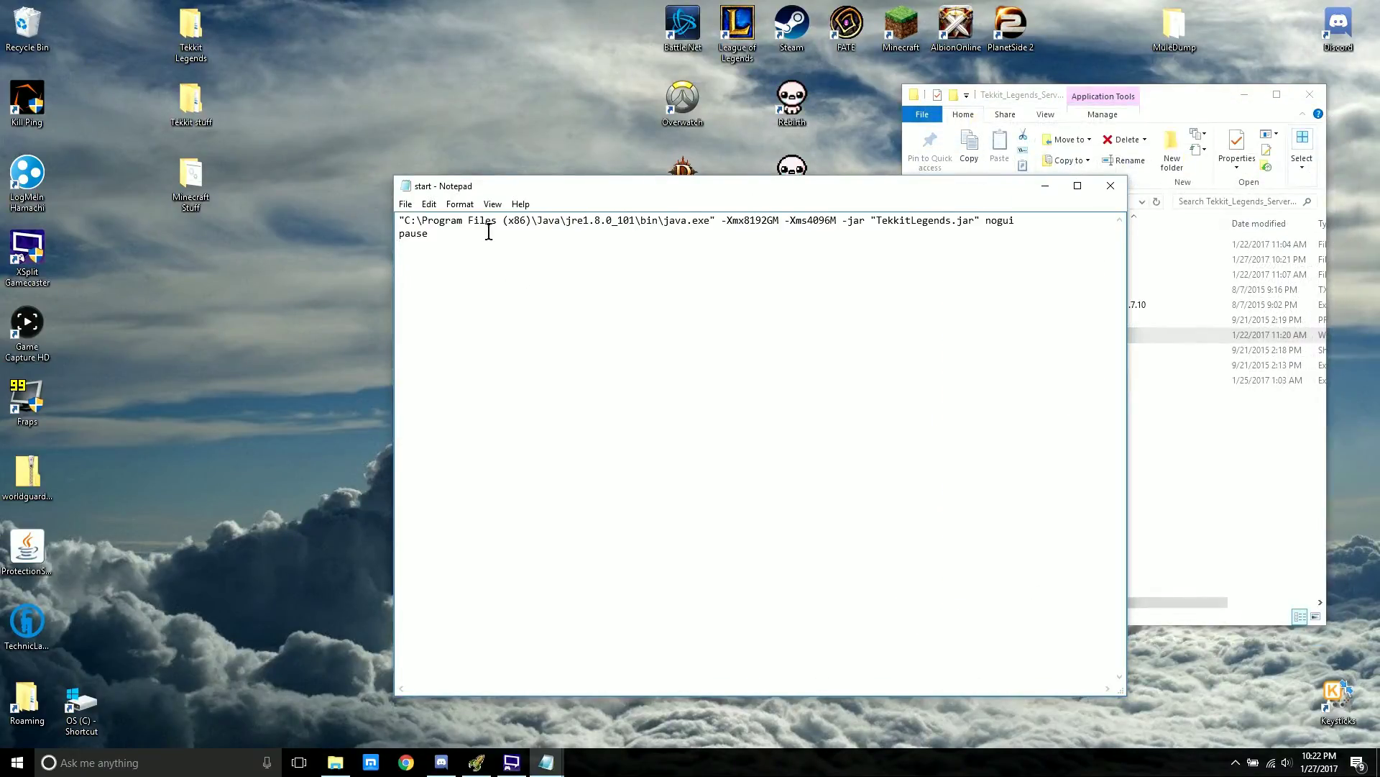
left_click_drag(589, 188, 345, 174)
key("ctrl+a")
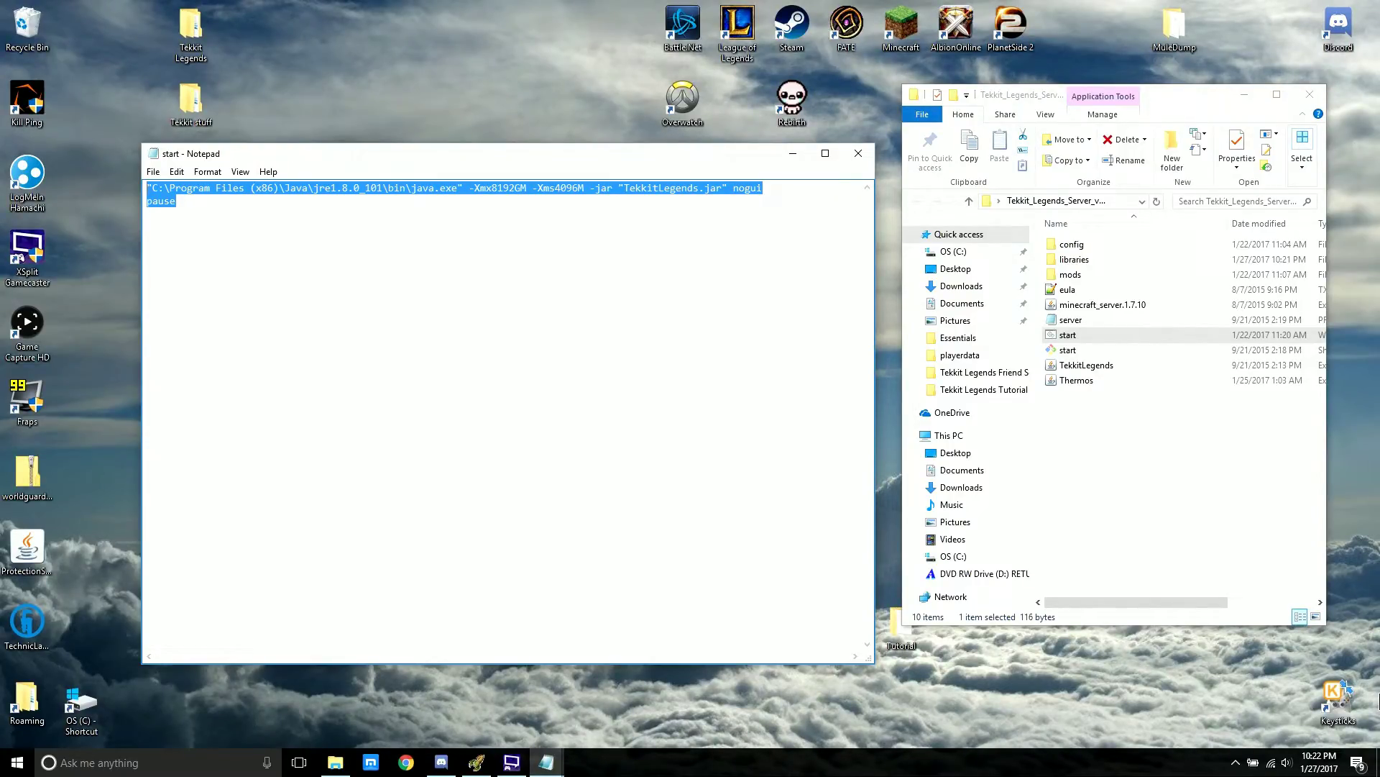
- Open the Tekkit Legends folder on the desktop and go into the Tekkit Legends Friend Server folder
left_click(203, 40)
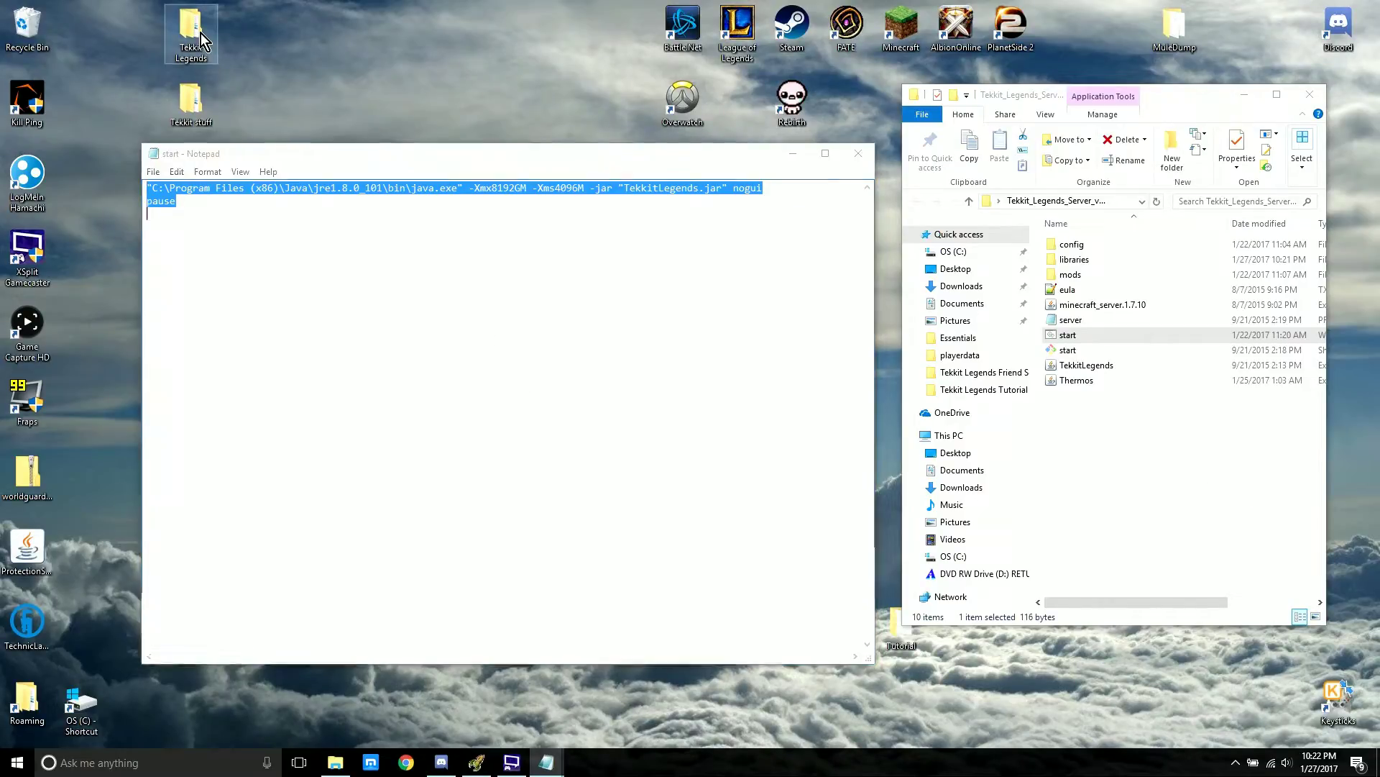
double_click(202, 39)
left_click(1107, 286)
double_click(1107, 286)
double_click(1135, 286)
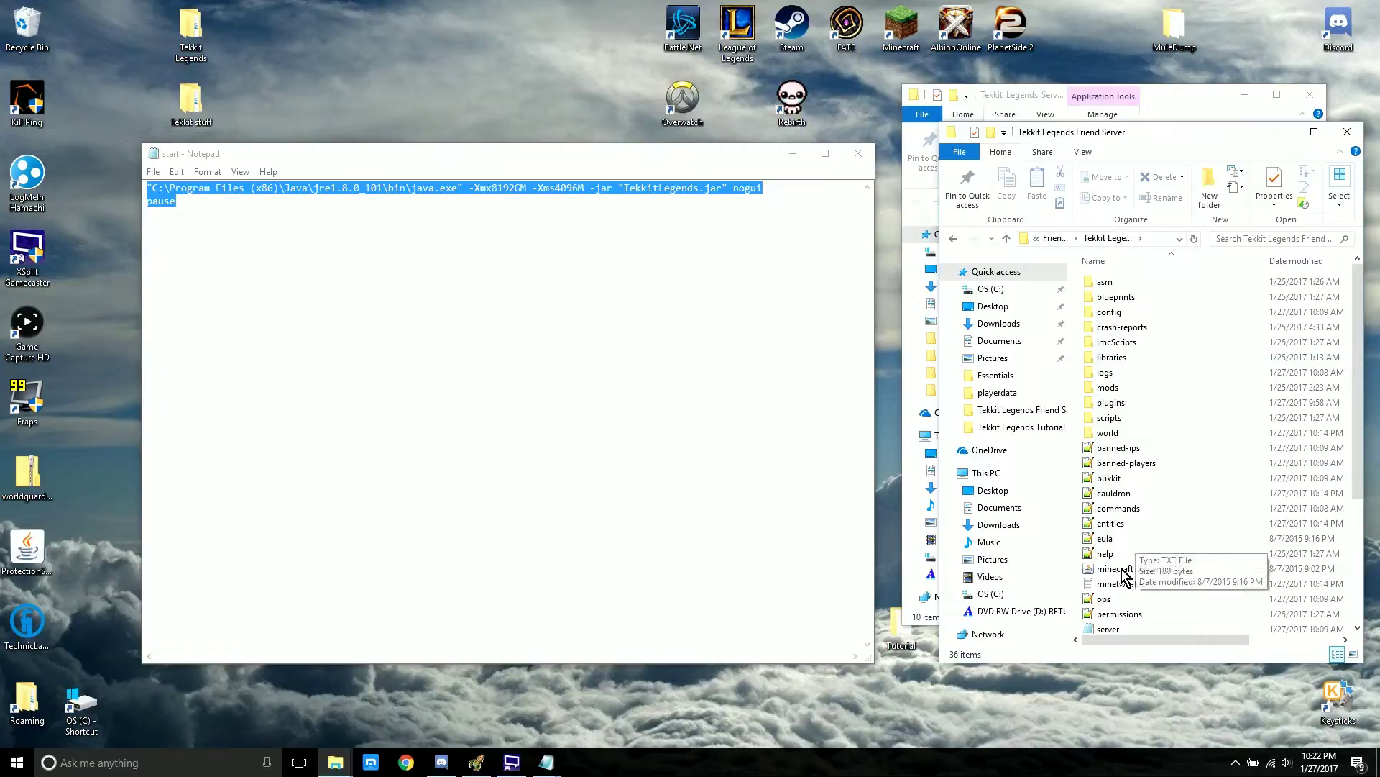
- Open the Friend Server's start batch file for editing and copy its whole text
scroll(1142, 551, "down", 3)
left_click(1107, 535)
right_click(1111, 535)
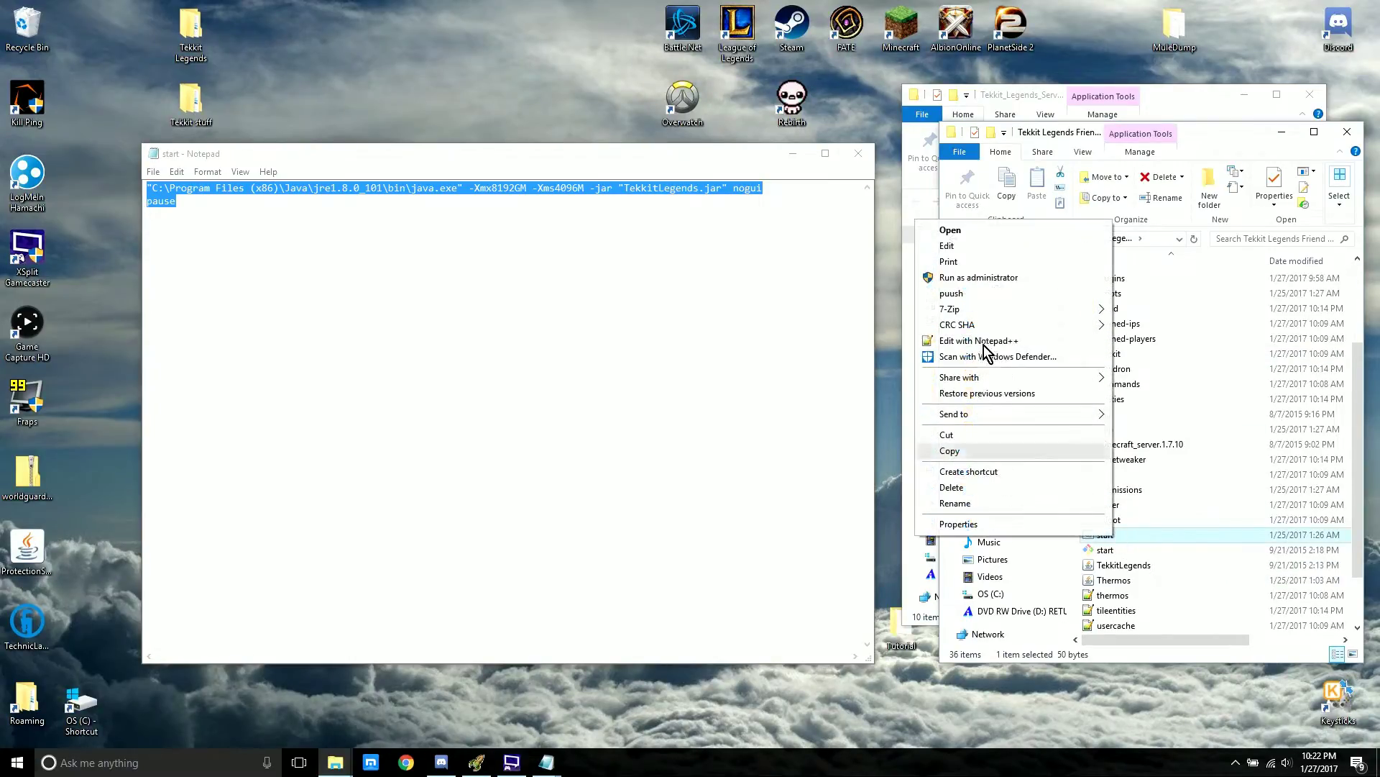
left_click(947, 245)
key("ctrl+a")
key("ctrl+c")
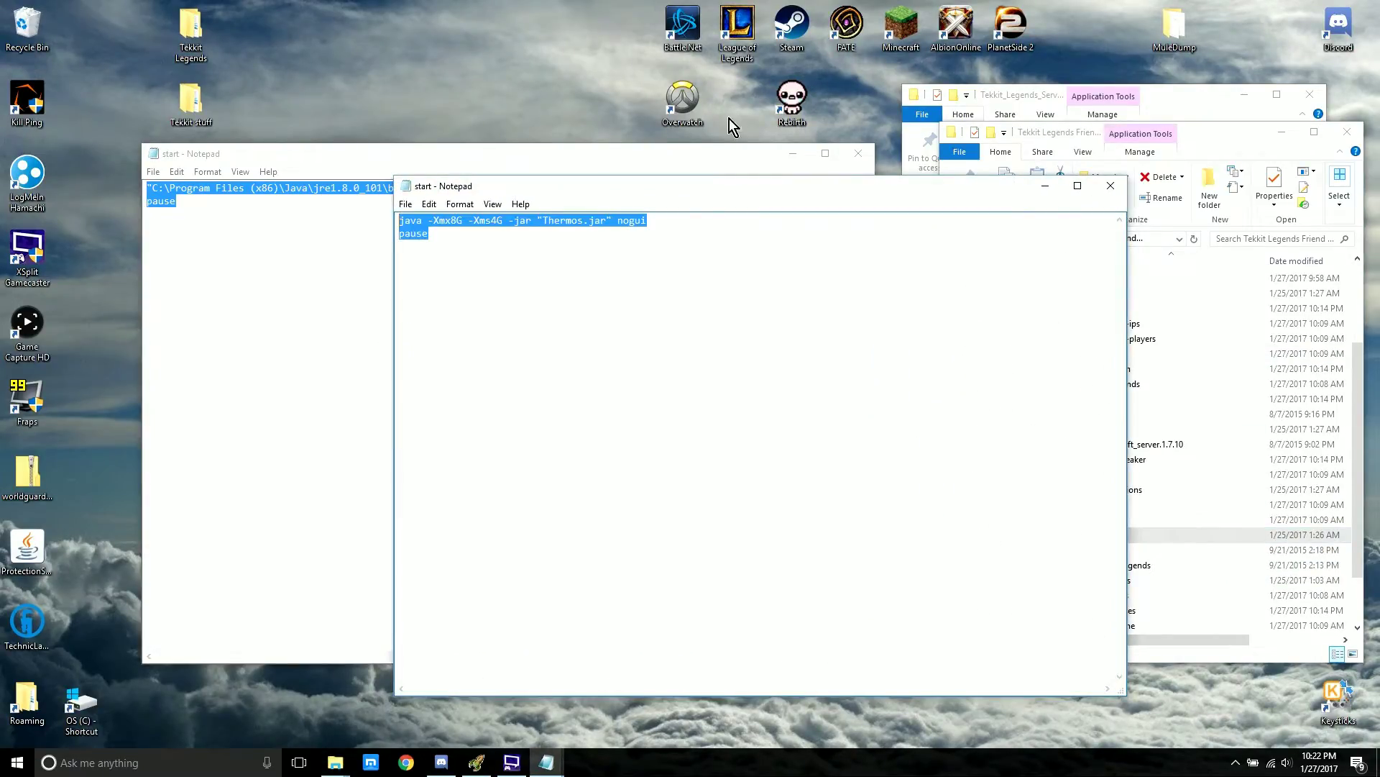
- Close the Friend Server's start file and replace the new server's start file text with the copied Thermos.jar launch command
left_click(1111, 186)
key("ctrl+v")
key("ctrl+a")
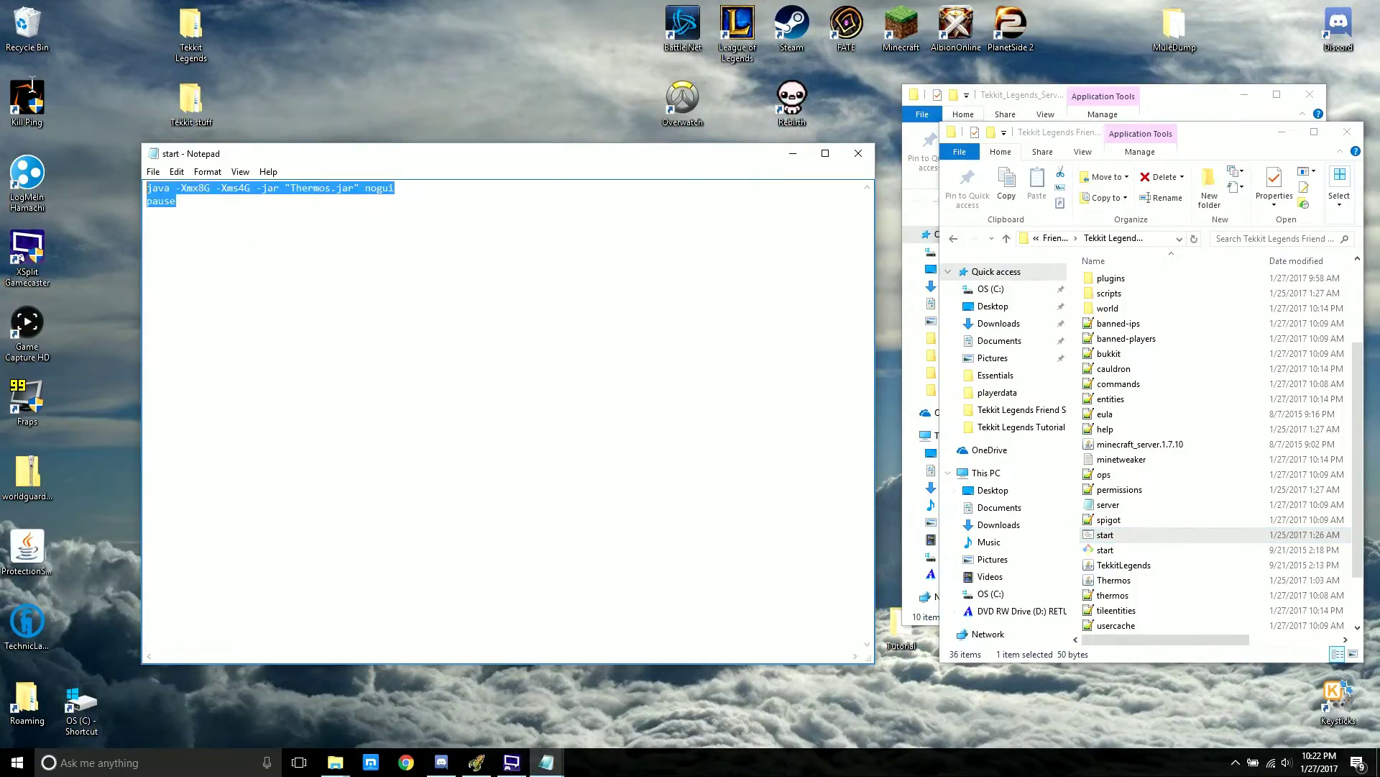
left_click(252, 264)
key("ctrl+a")
left_click(271, 260)
key("ctrl+a")
left_click(432, 354)
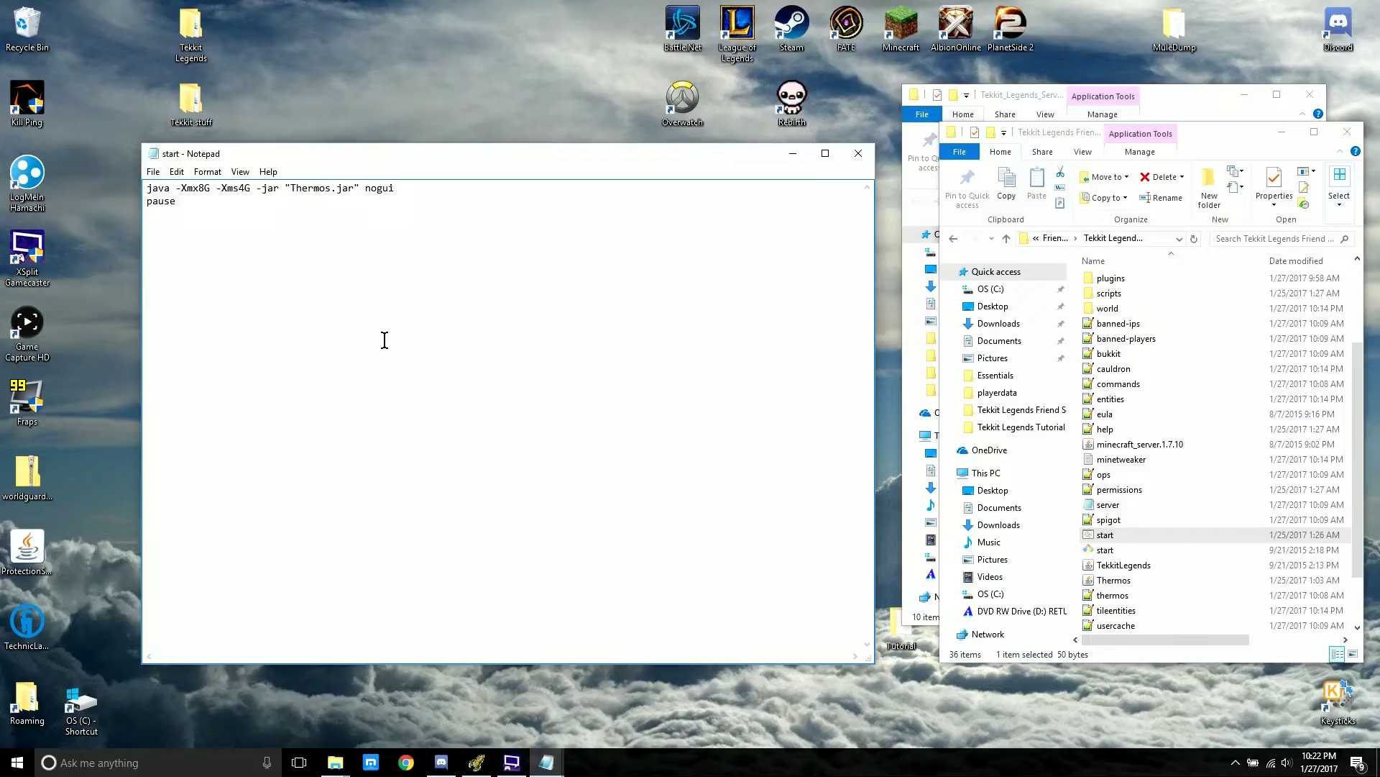
- Write an example below the launch command: java -Xmx512M -Xms 512M -jar "Thermos.jar" nogui, with pause on the following line
left_click_drag(195, 191, 251, 189)
left_click(463, 262)
key("Return")
key("Return")
type("j")
type("ava -Xmx")
type("1024M")
key("BackSpace")
key("BackSpace")
key("BackSpace")
key("BackSpace")
key("BackSpace")
type("512M -Xms 512M -jar \"")
type("Thermos.")
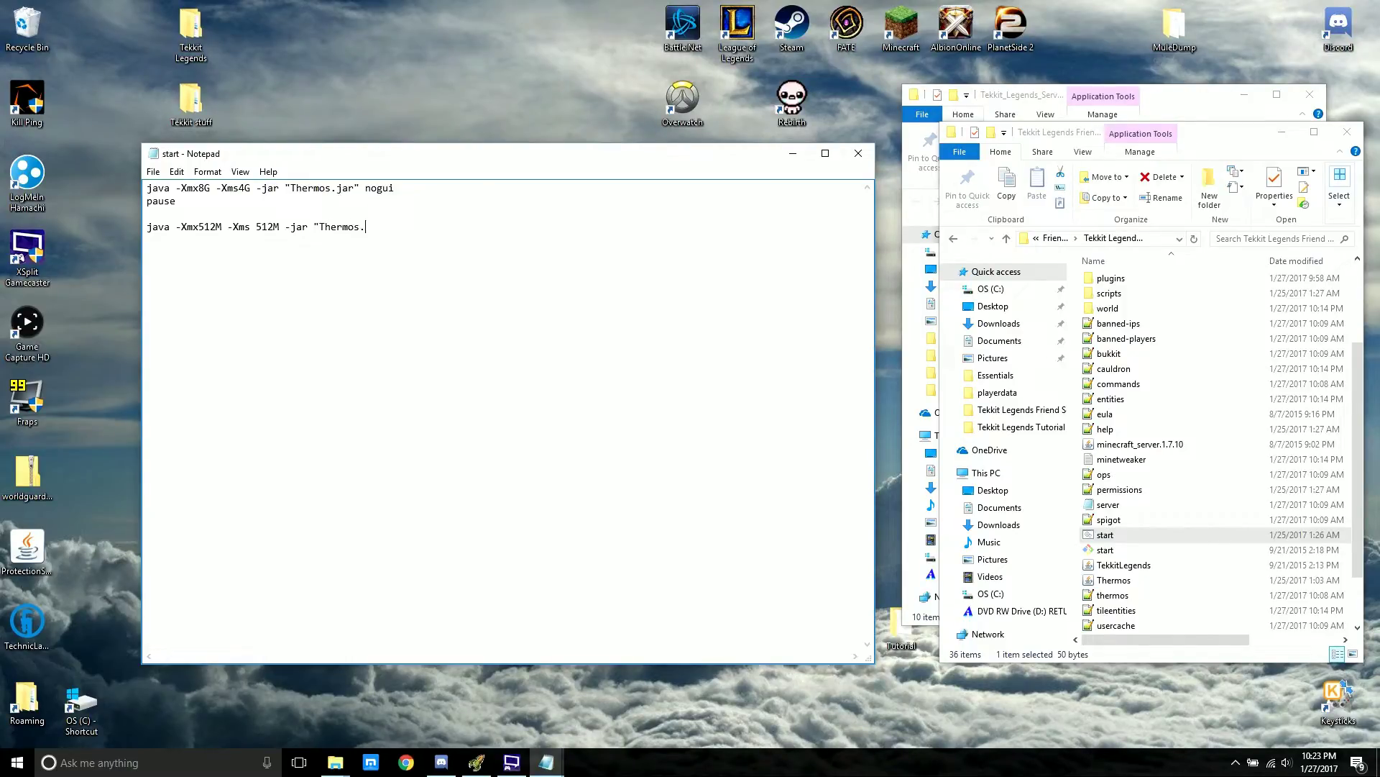
type("jar:")
key("BackSpace")
type("\" nogui ")
type("pause")
type("stop")
key("BackSpace")
key("BackSpace")
key("BackSpace")
key("BackSpace")
- Delete the 512M example command and its pause line from the start file
left_click_drag(448, 266, 99, 227)
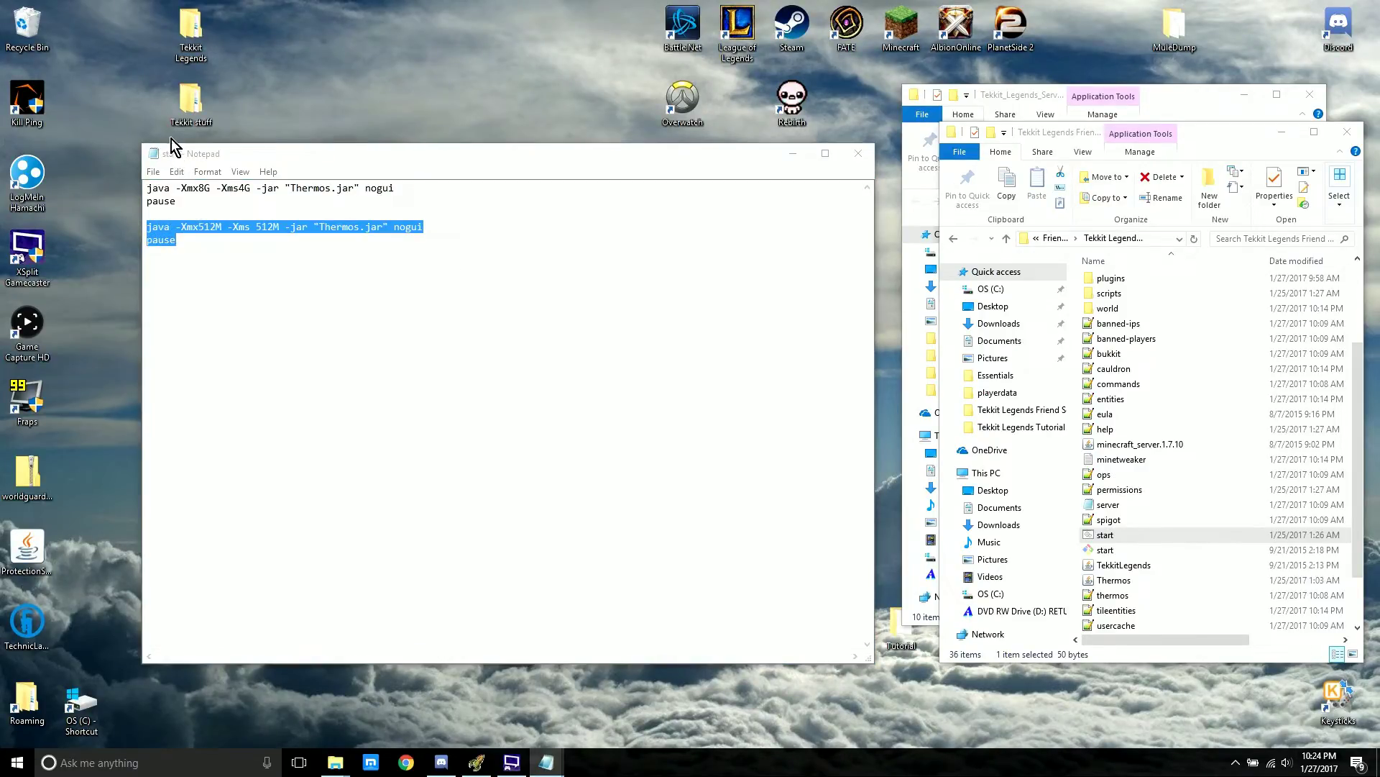
left_click_drag(254, 272, 91, 226)
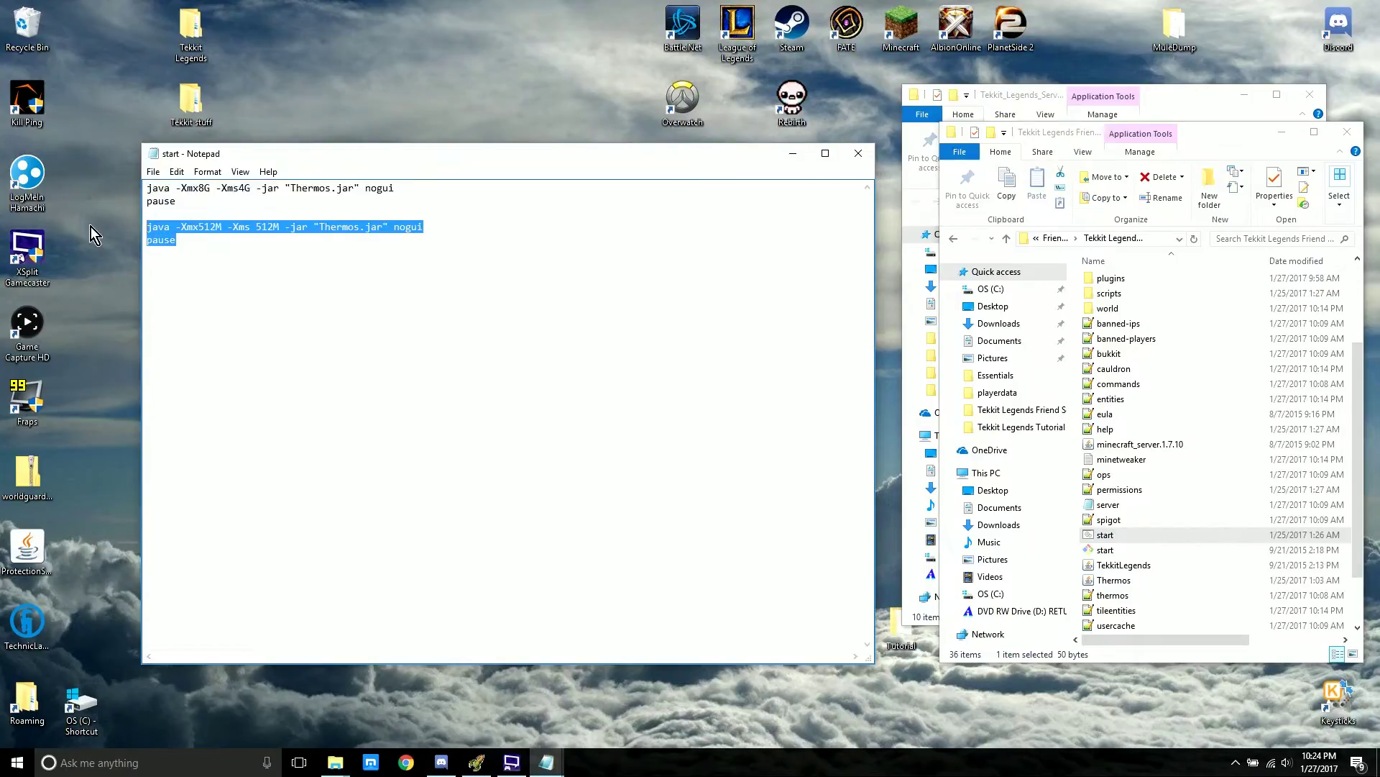
key("BackSpace")
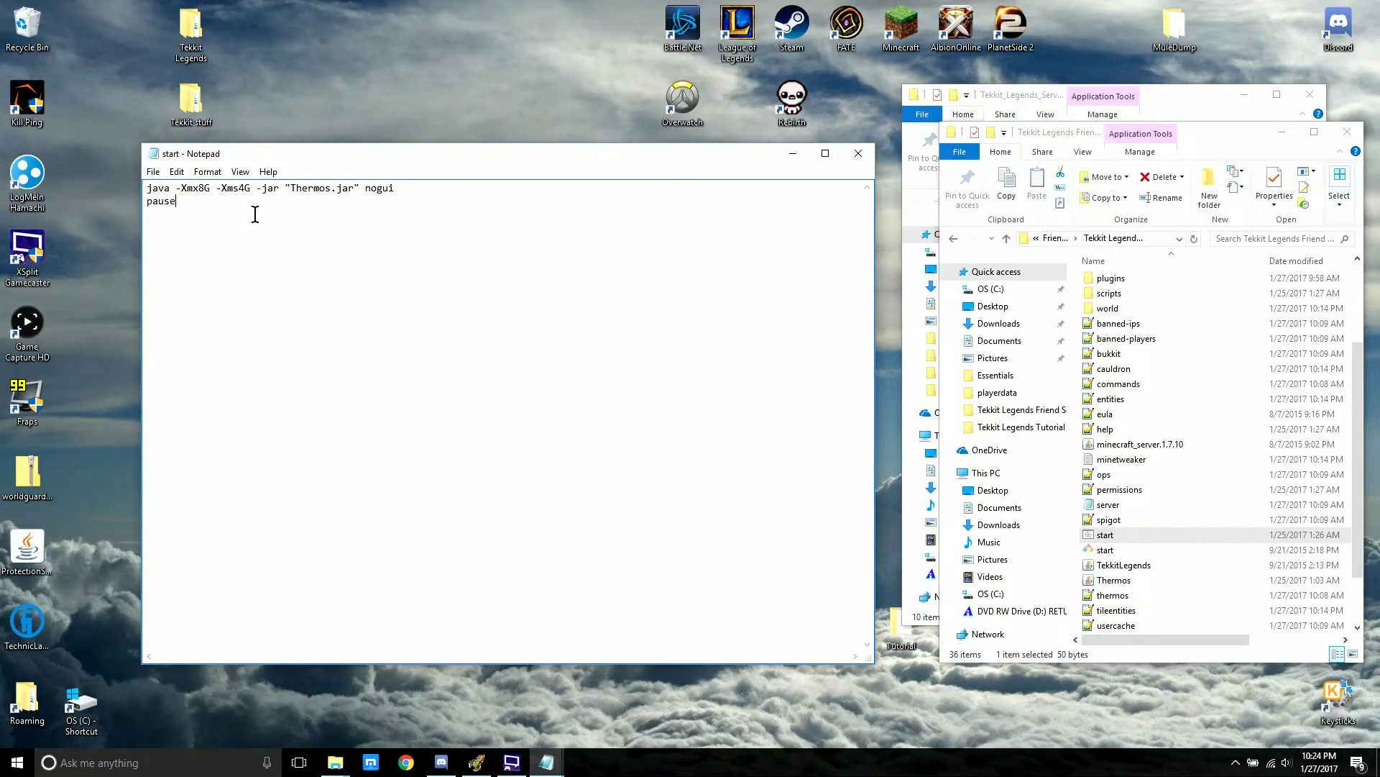
- Change the -Xmx maximum memory value in the launch command to 1024M
left_click_drag(199, 190, 207, 192)
left_click(195, 210)
left_click_drag(205, 188, 211, 190)
type("3")
type("2")
key("Left")
key("BackSpace")
key("Right")
type("G")
key("BackSpace")
key("BackSpace")
type("1024M")
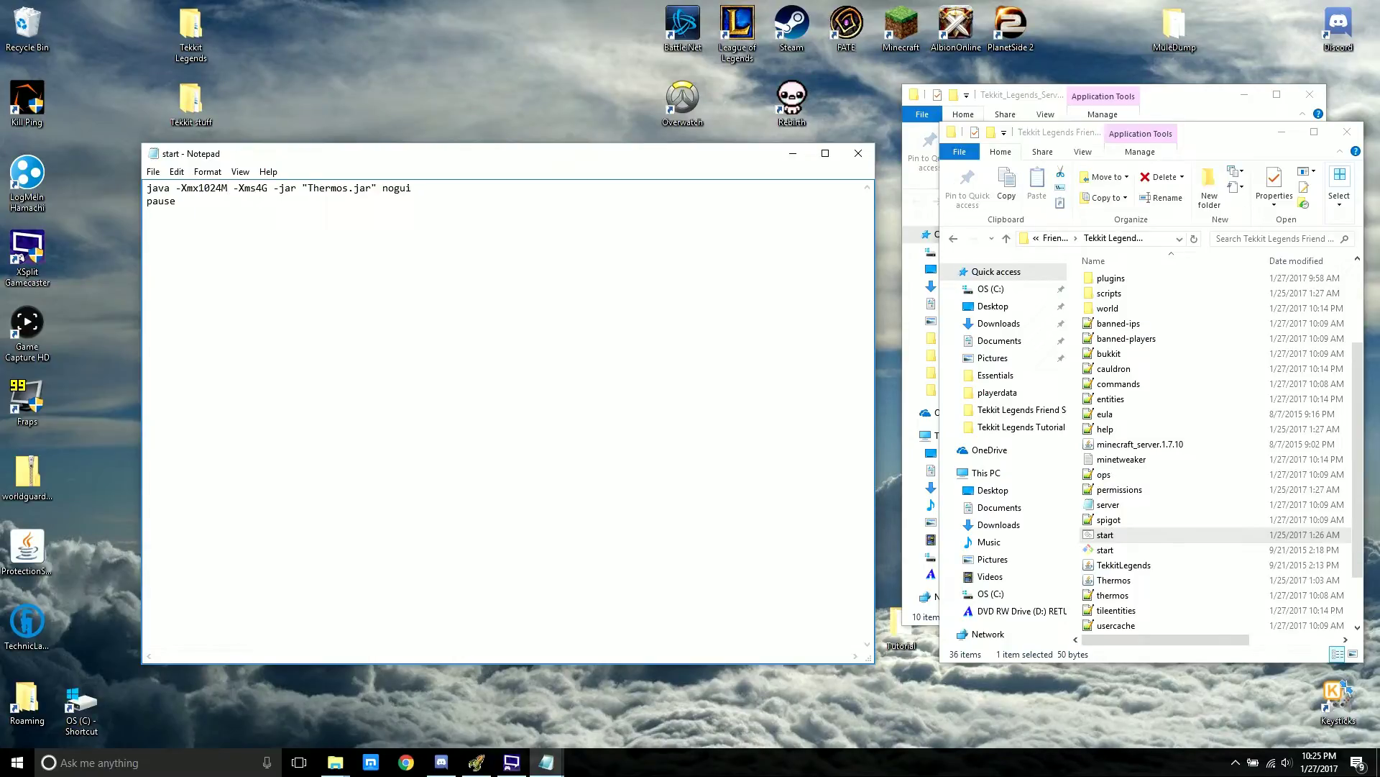
- Set the -Xmx maximum memory value in the launch command back to 8G
key("BackSpace")
key("BackSpace")
key("BackSpace")
key("BackSpace")
key("BackSpace")
type("8G")
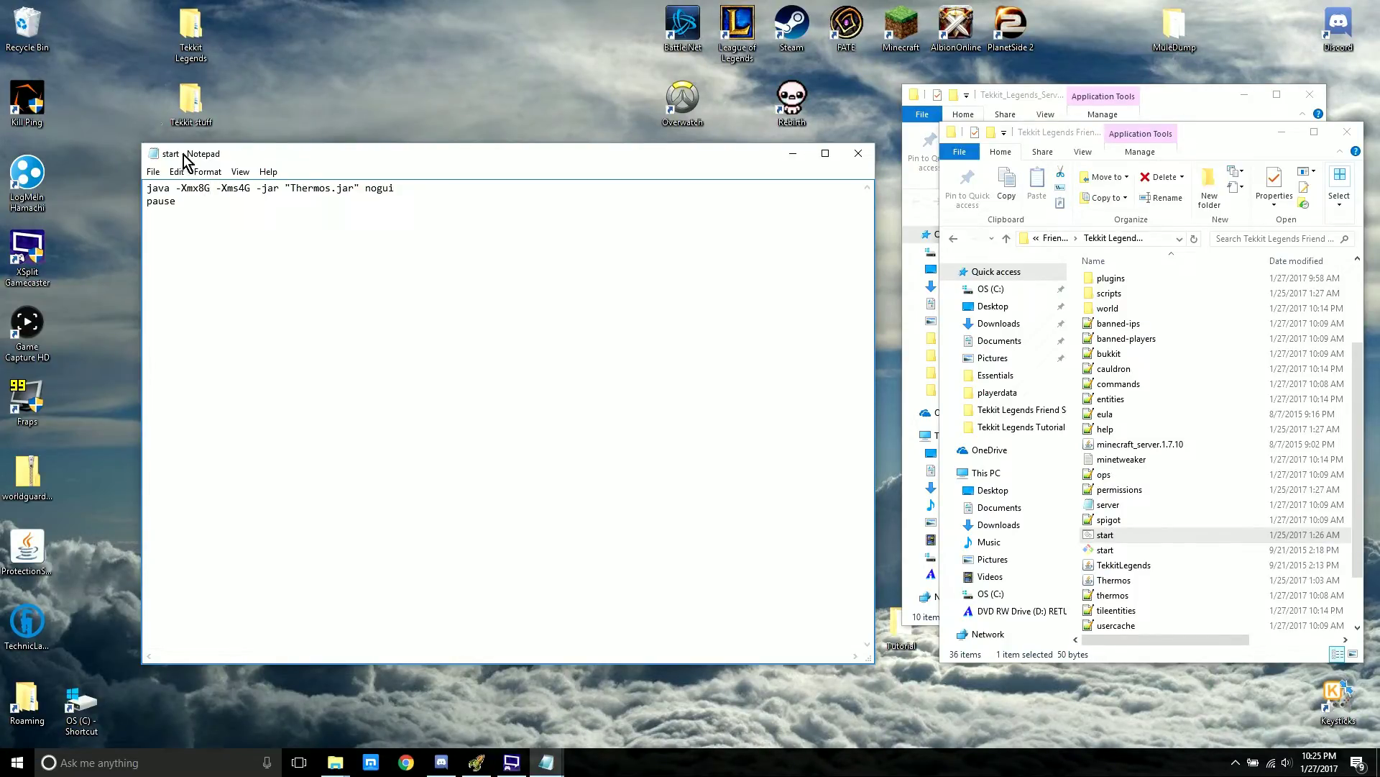
- Save the edited start batch file and close it
left_click(153, 171)
left_click(108, 221)
left_click(859, 153)
- Close the Tekkit Legends Friend Server window and move the Tekkit_Legends_Server_v1.1.1 window to a clear part of the desktop
left_click_drag(1218, 139, 569, 102)
left_click(698, 95)
left_click_drag(1188, 97, 551, 44)
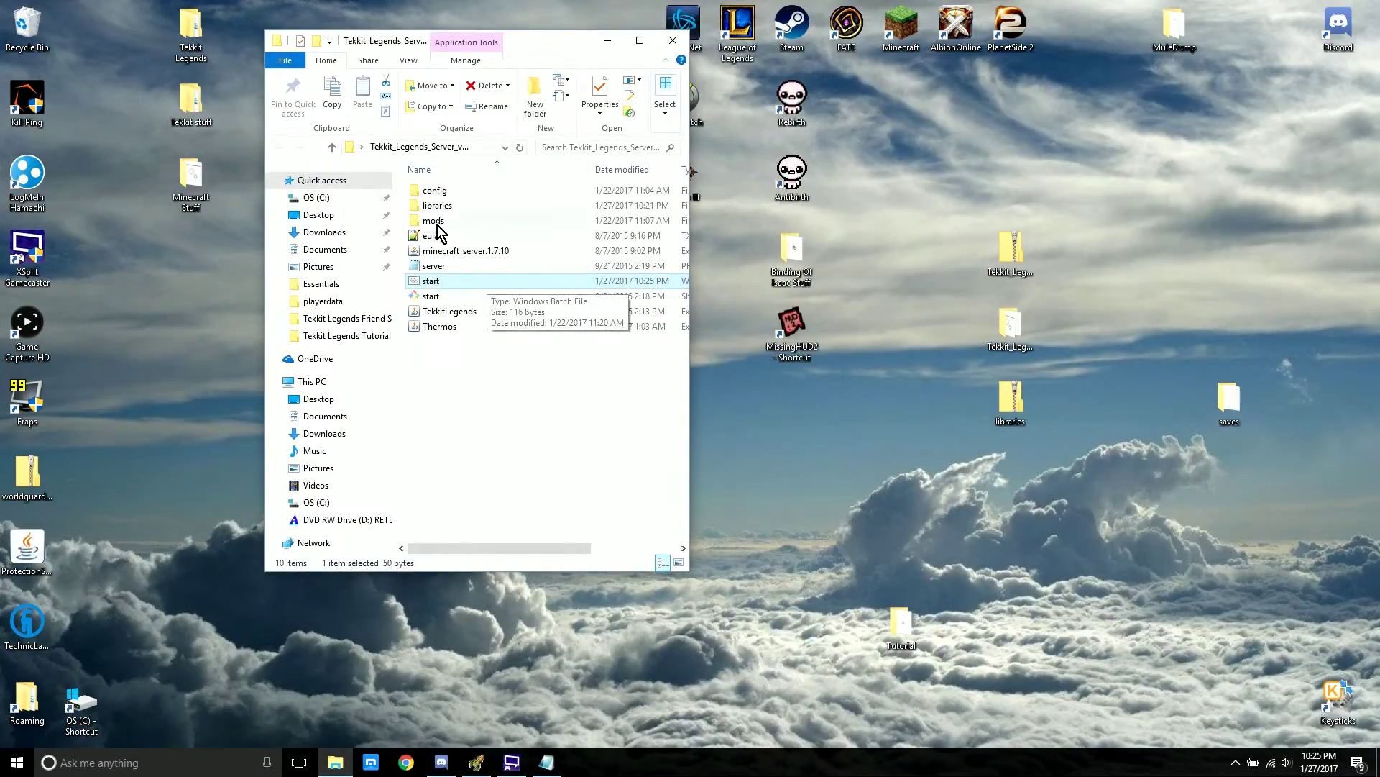
- Open the eula file for editing, check the eula setting at the end of its line, and close the file
left_click(442, 237)
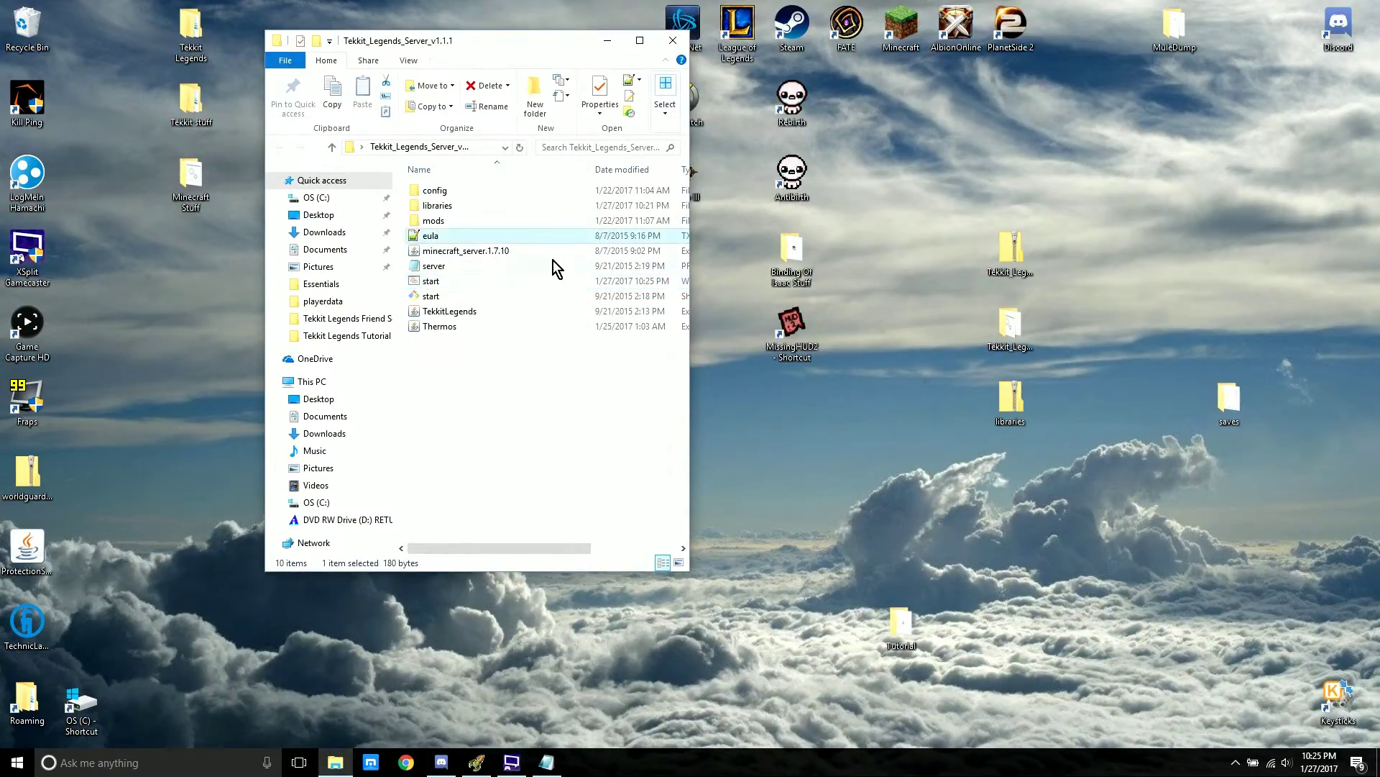
right_click(450, 240)
left_click(368, 268)
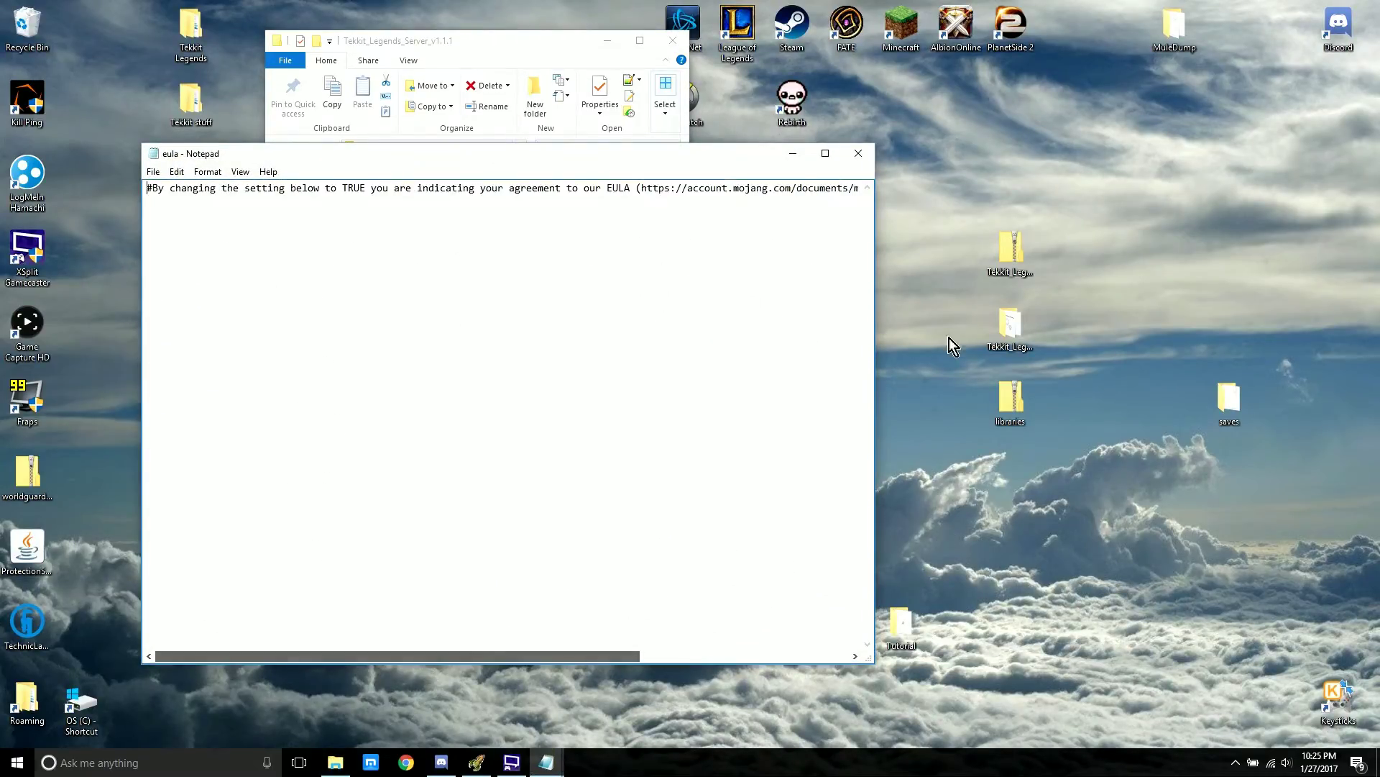
left_click_drag(576, 662, 826, 622)
left_click_drag(835, 189, 847, 189)
left_click_drag(740, 161, 744, 160)
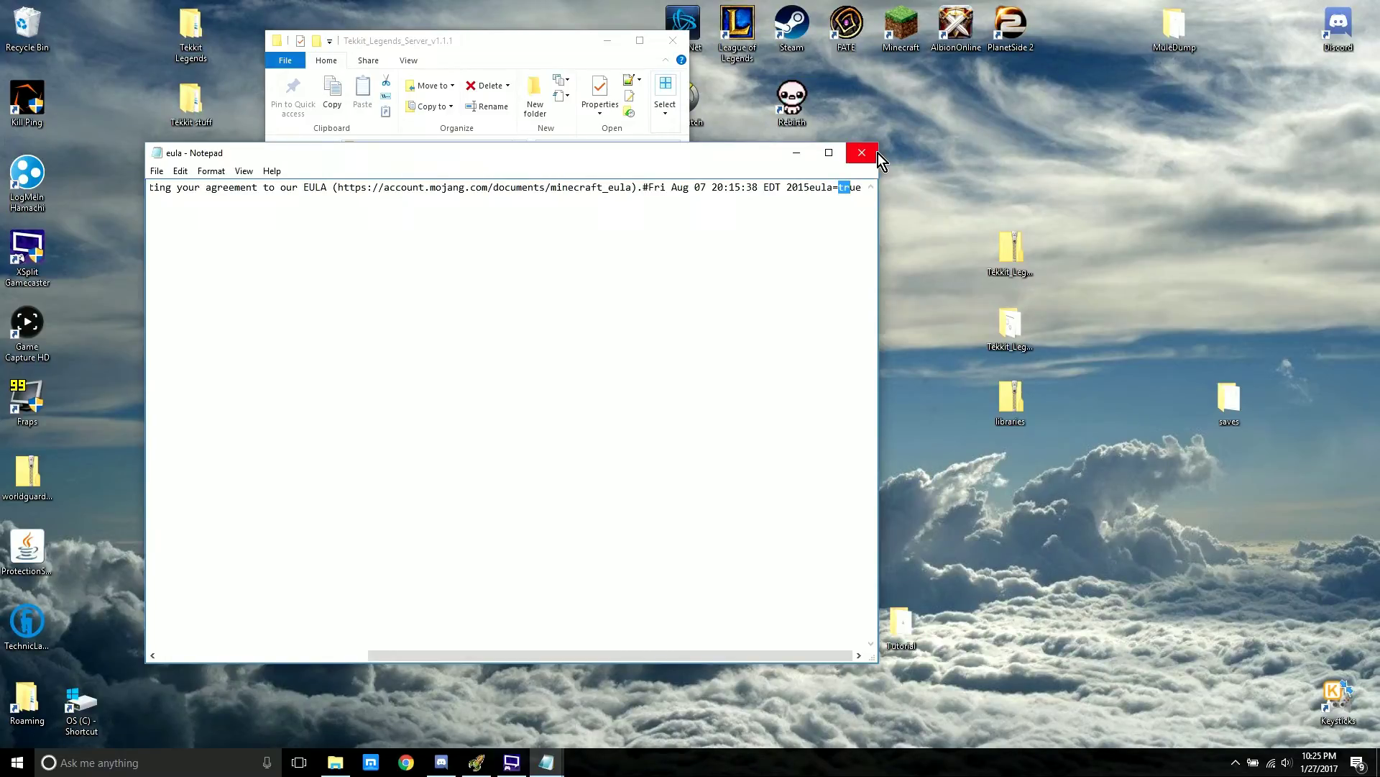
left_click(858, 201)
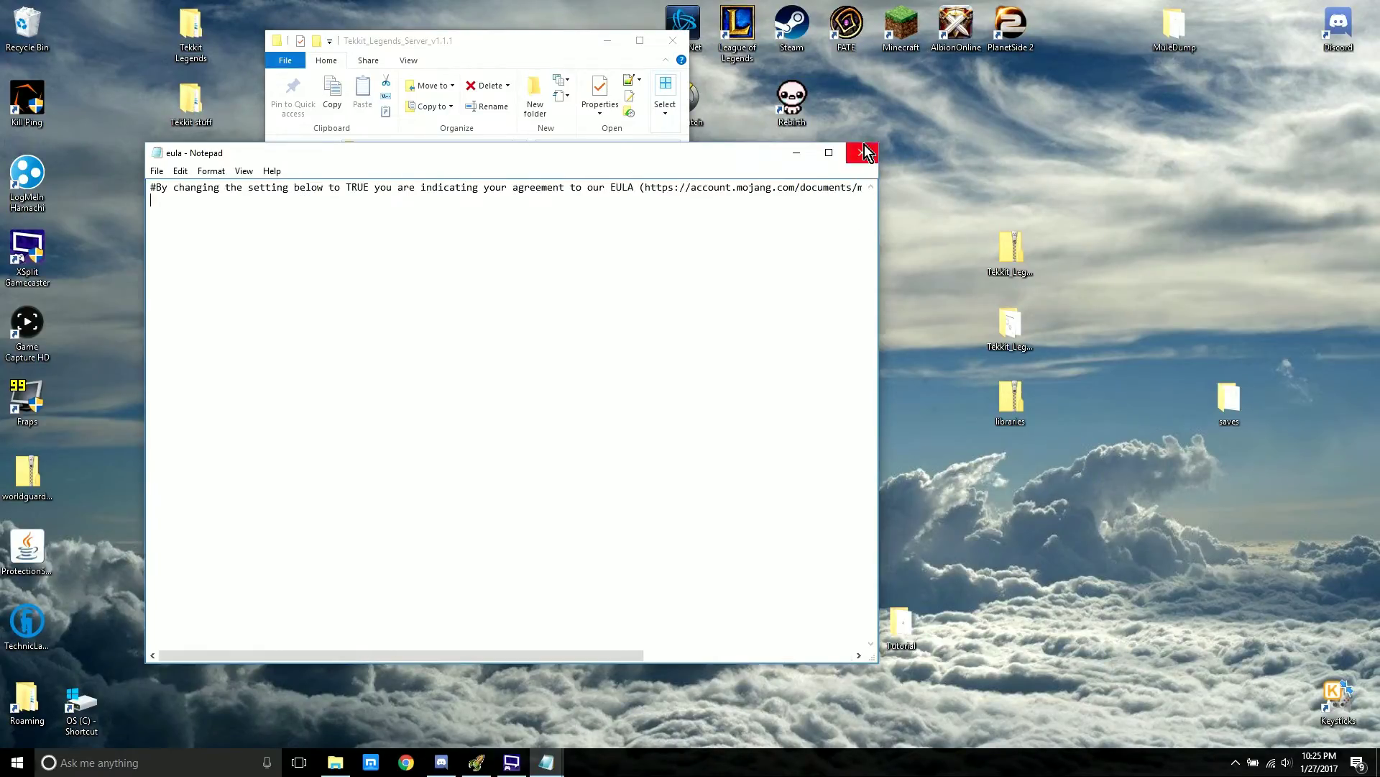
left_click(863, 154)
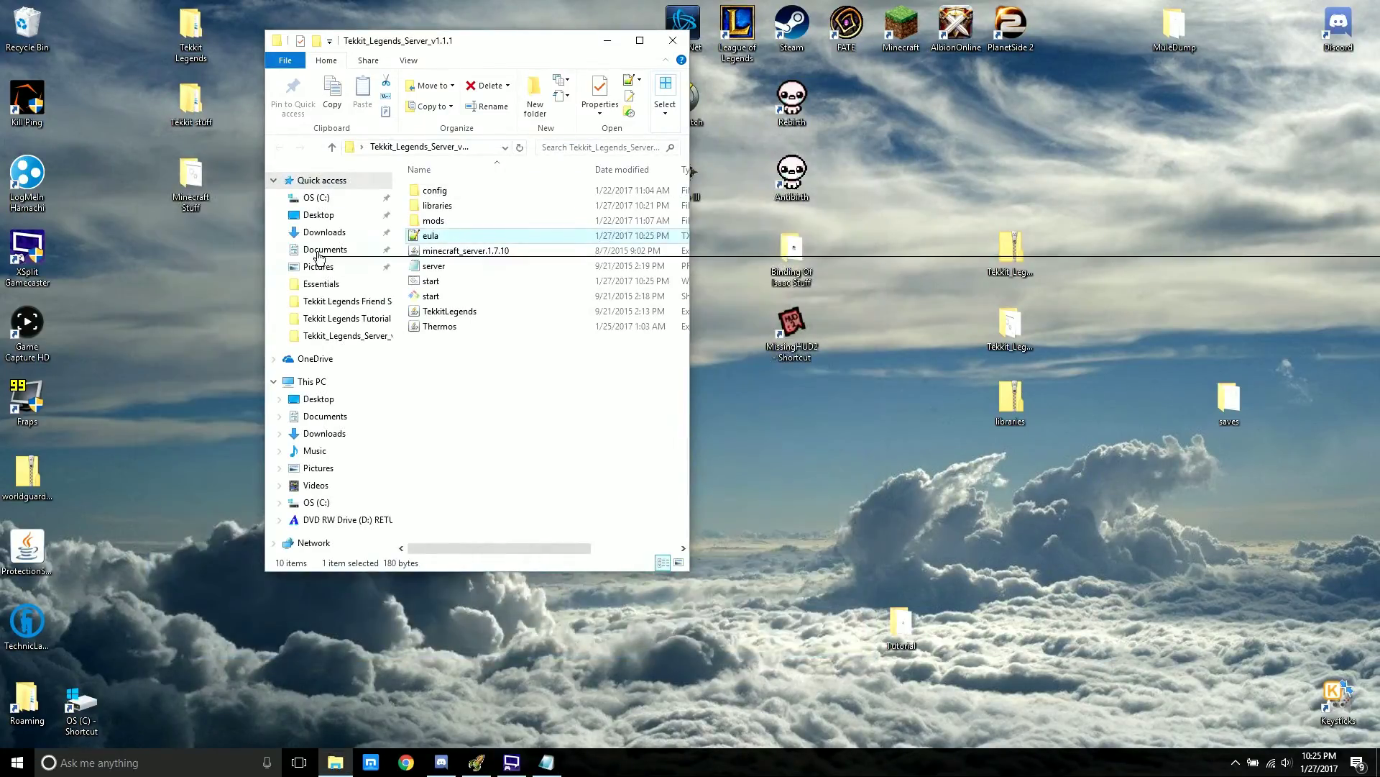
- Run the start batch file to launch the server and place the folder window beside the console
double_click(479, 282)
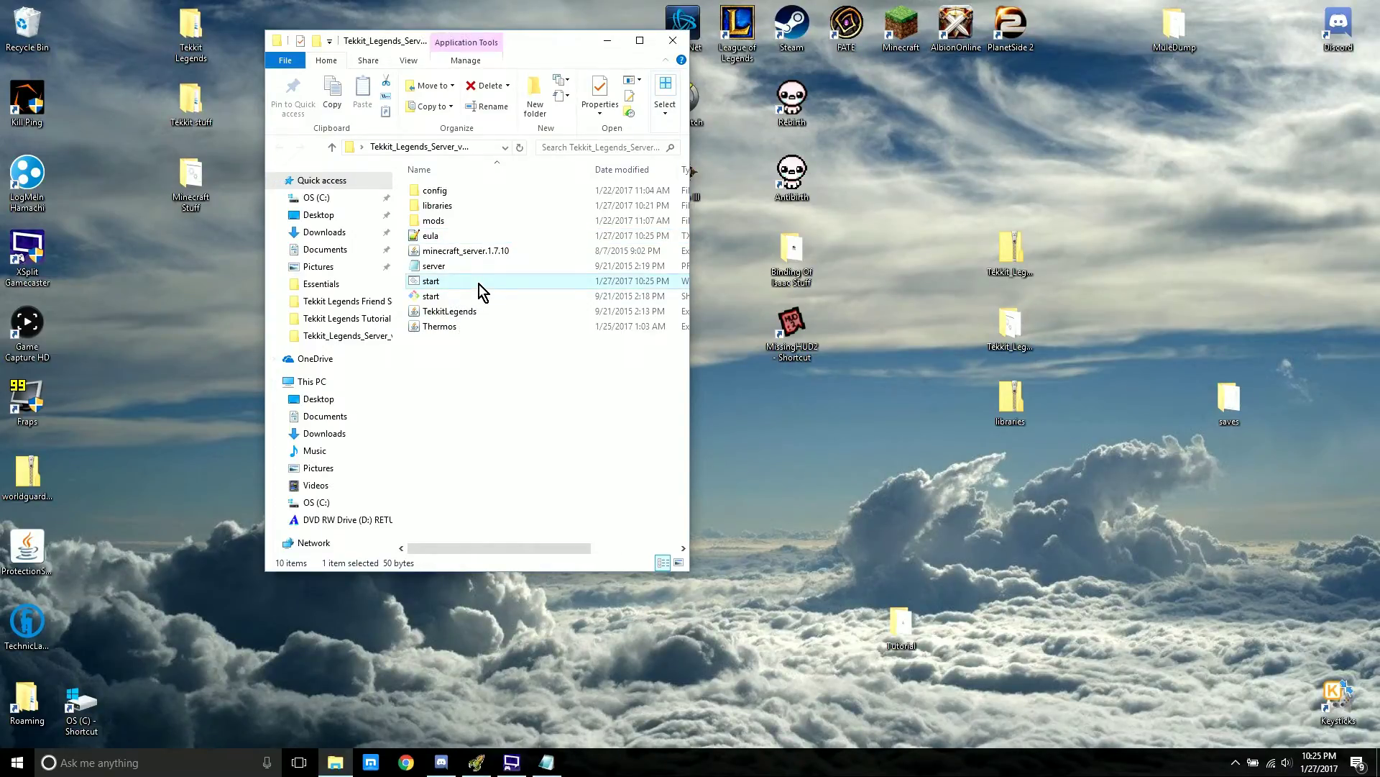
left_click_drag(548, 42, 1082, 66)
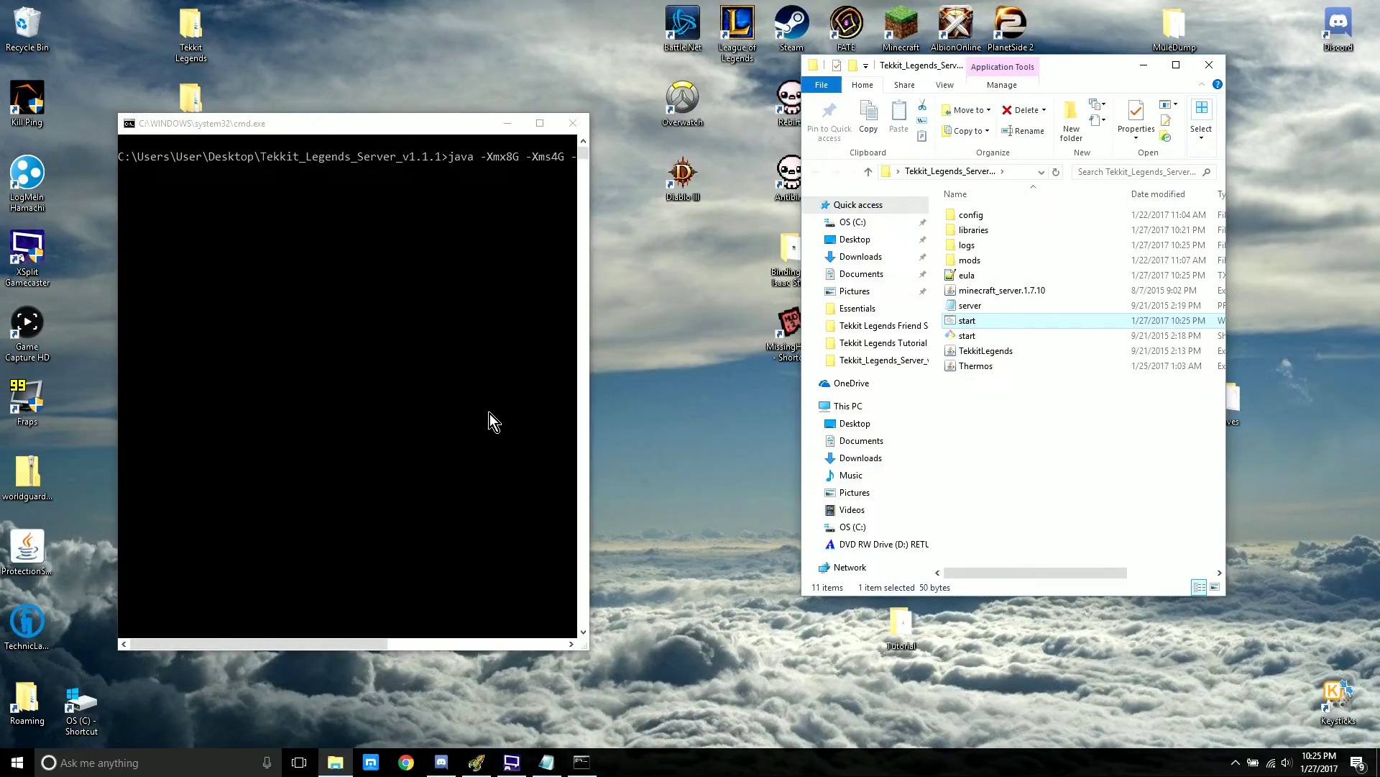
left_click_drag(1047, 454, 1020, 430)
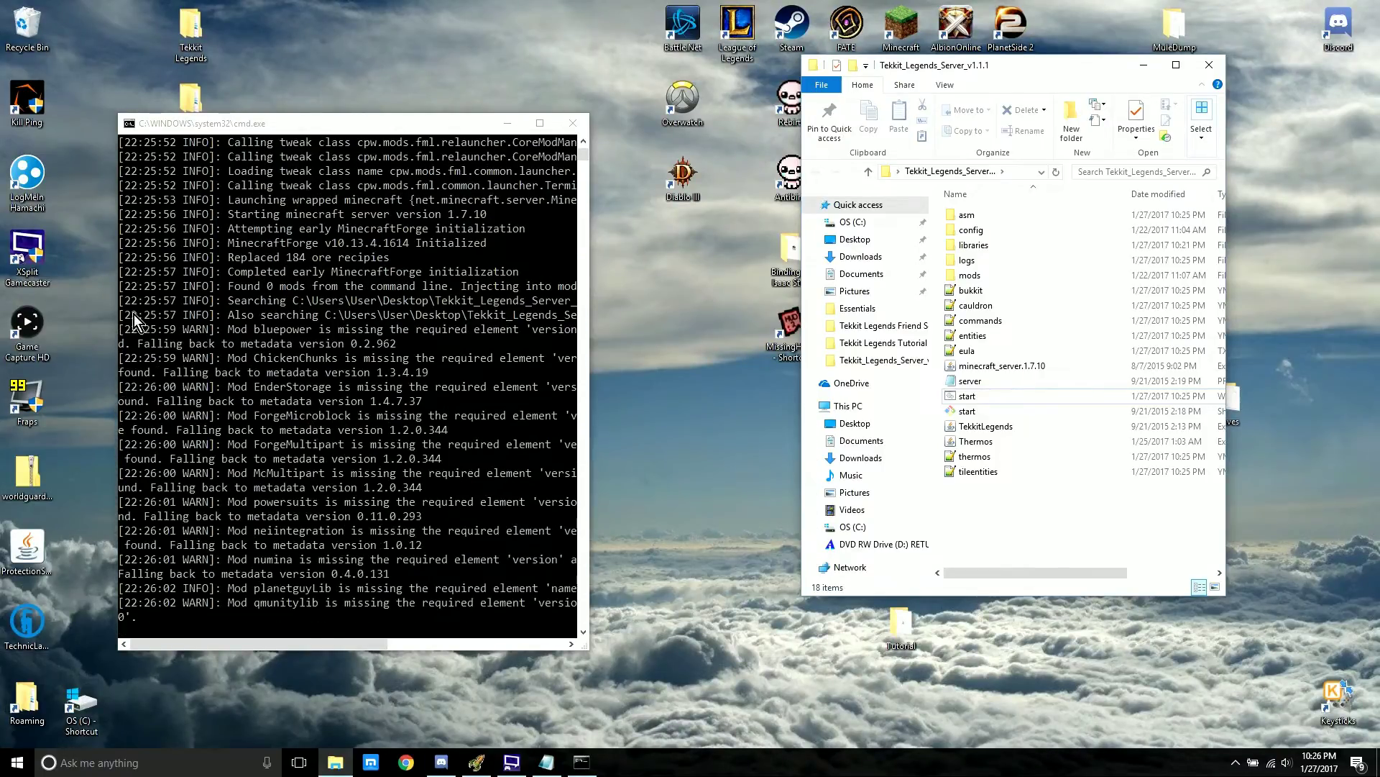
left_click_drag(105, 85, 618, 679)
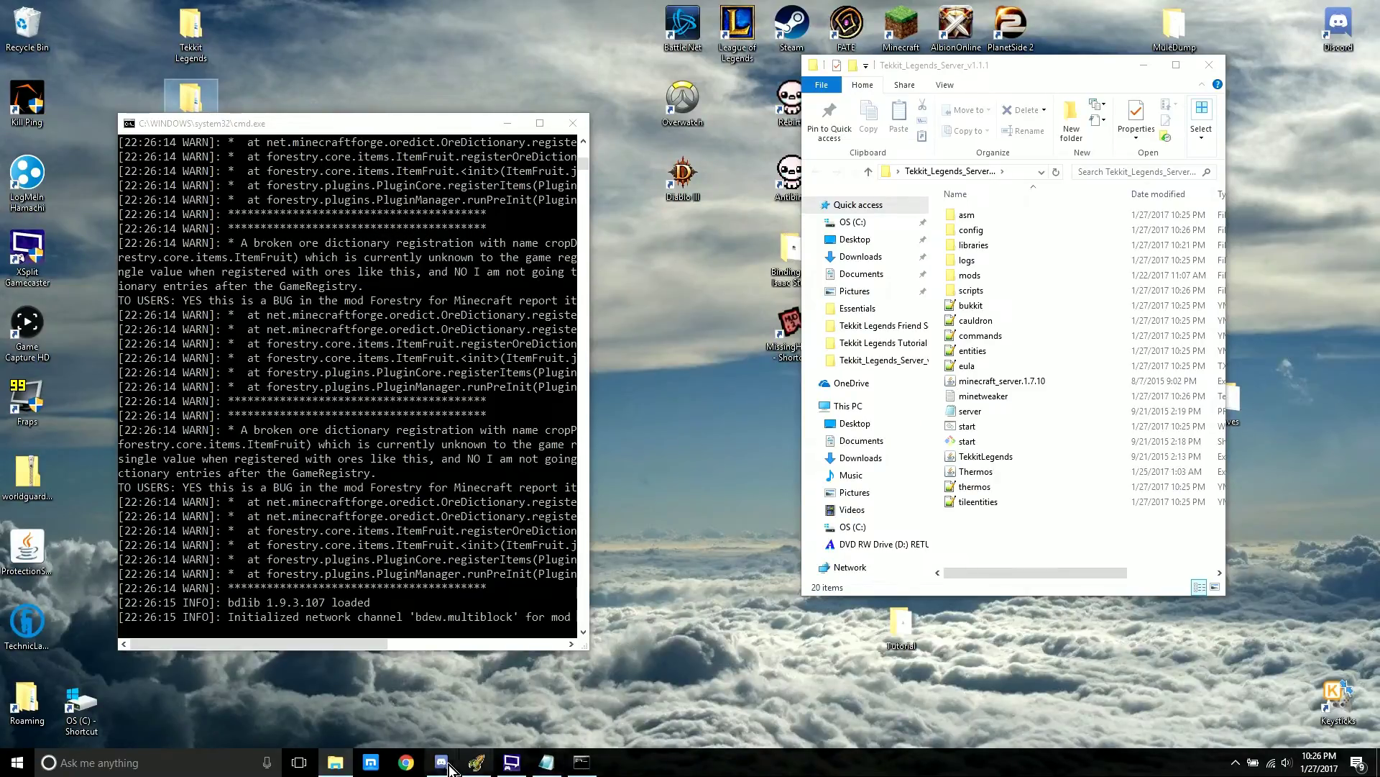
mouse_move(438, 768)
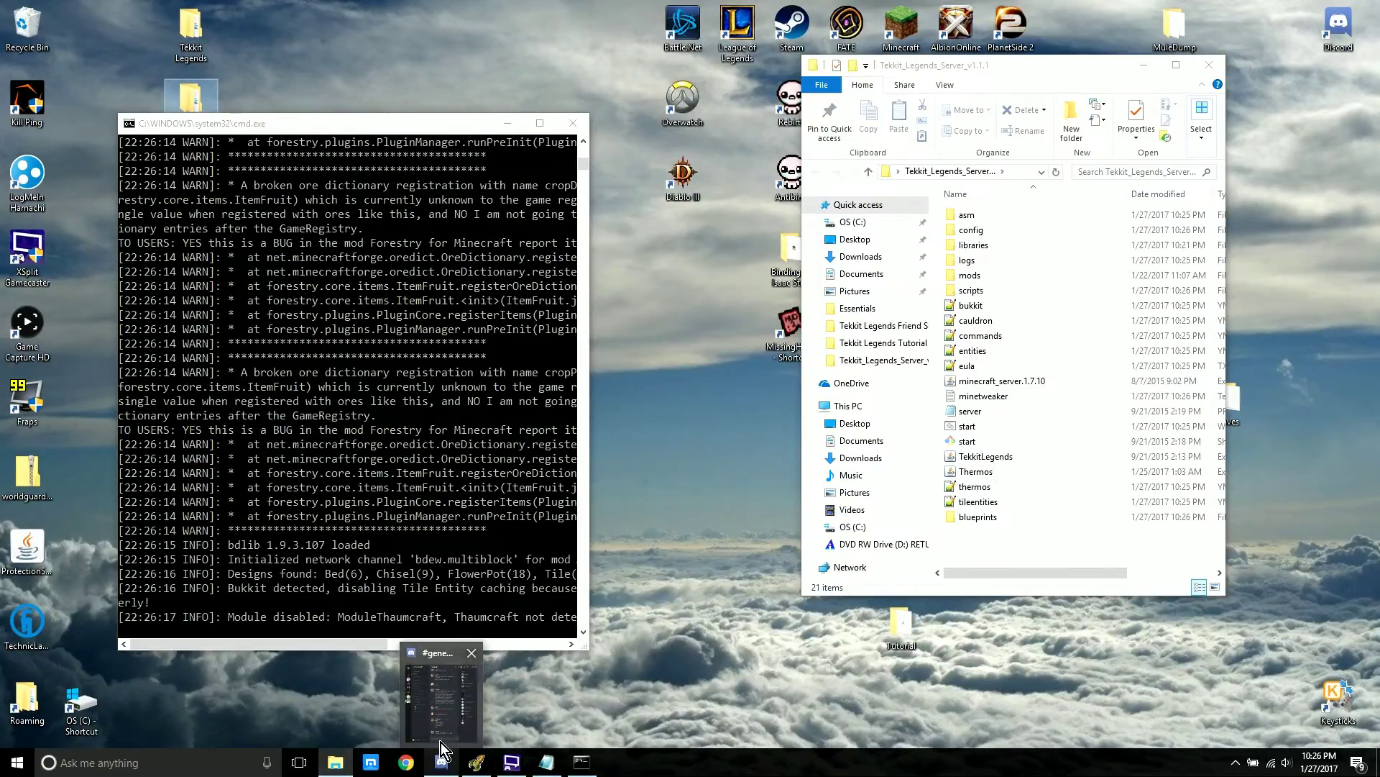
mouse_move(441, 742)
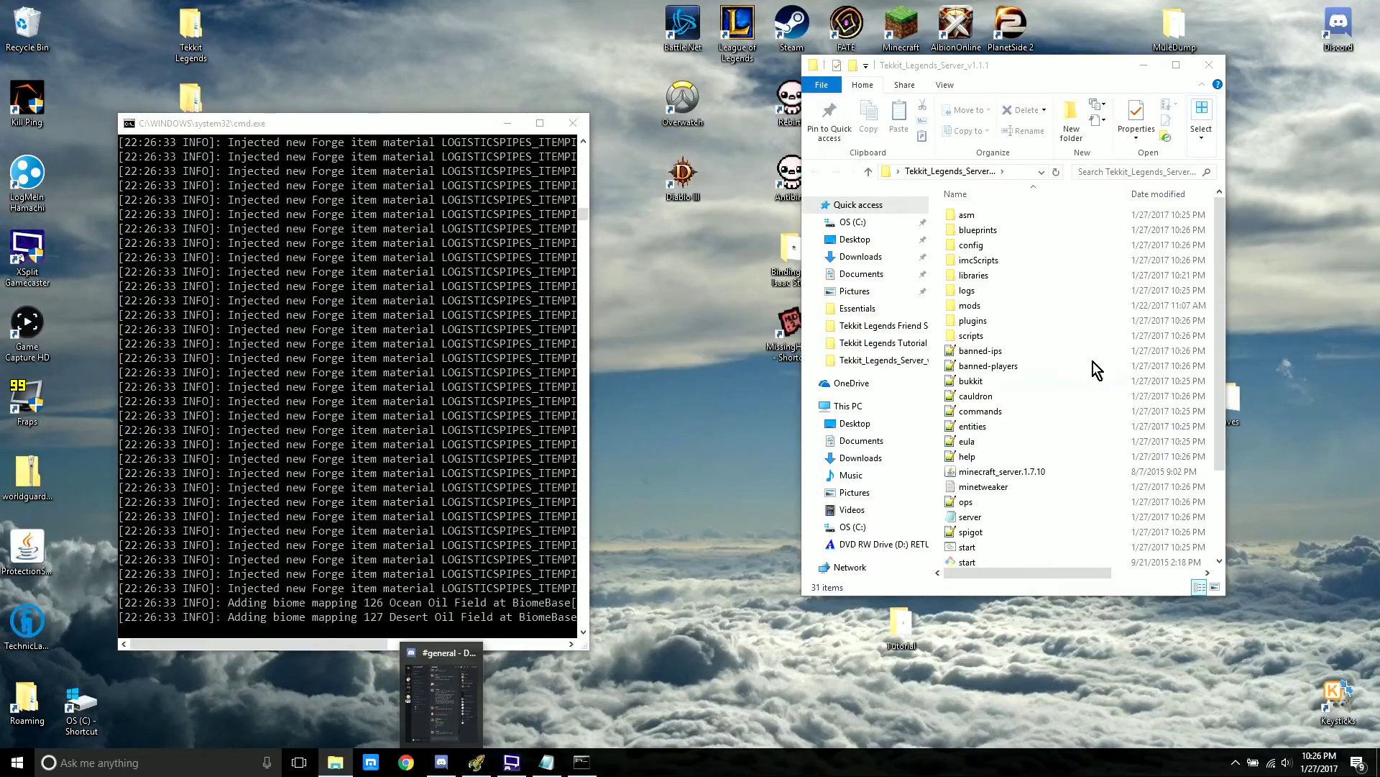
- Examine the files generated in the server folder, including the plugins folder and the Thermos files
left_click(985, 308)
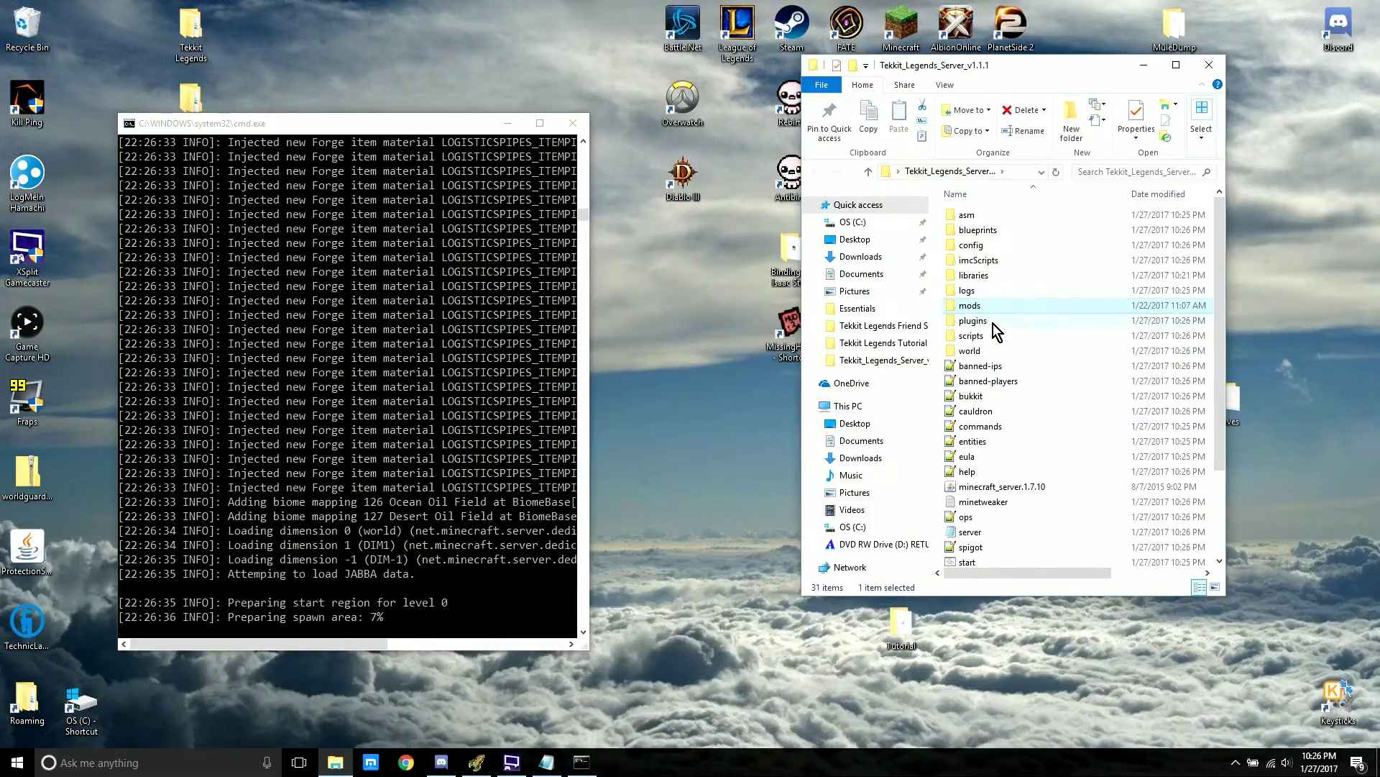
left_click(993, 323)
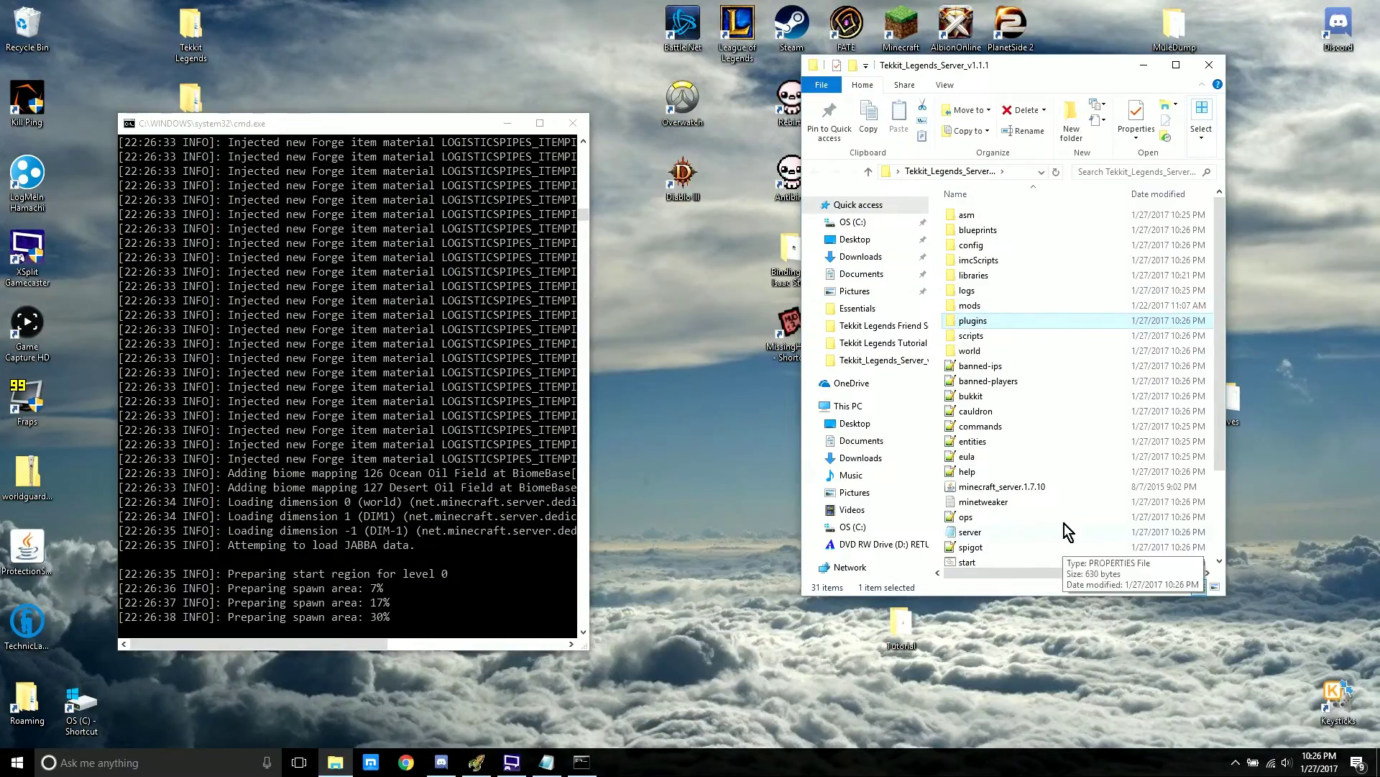
scroll(1064, 533, "down", 3)
left_click(998, 498)
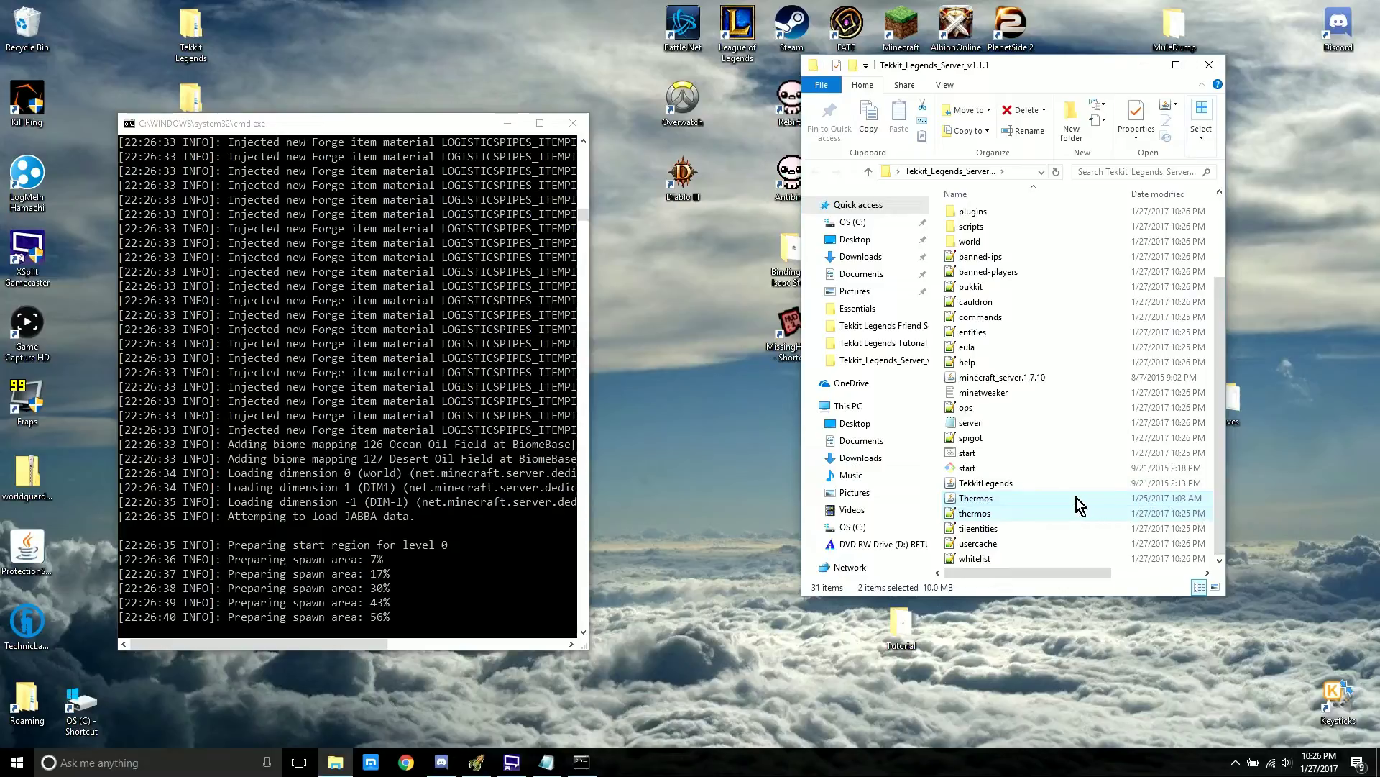
- Open the plugins folder of the Tekkit Legends server, check its contents, and return to the server folder
scroll(1078, 497, "up", 1)
scroll(1119, 476, "up", 2)
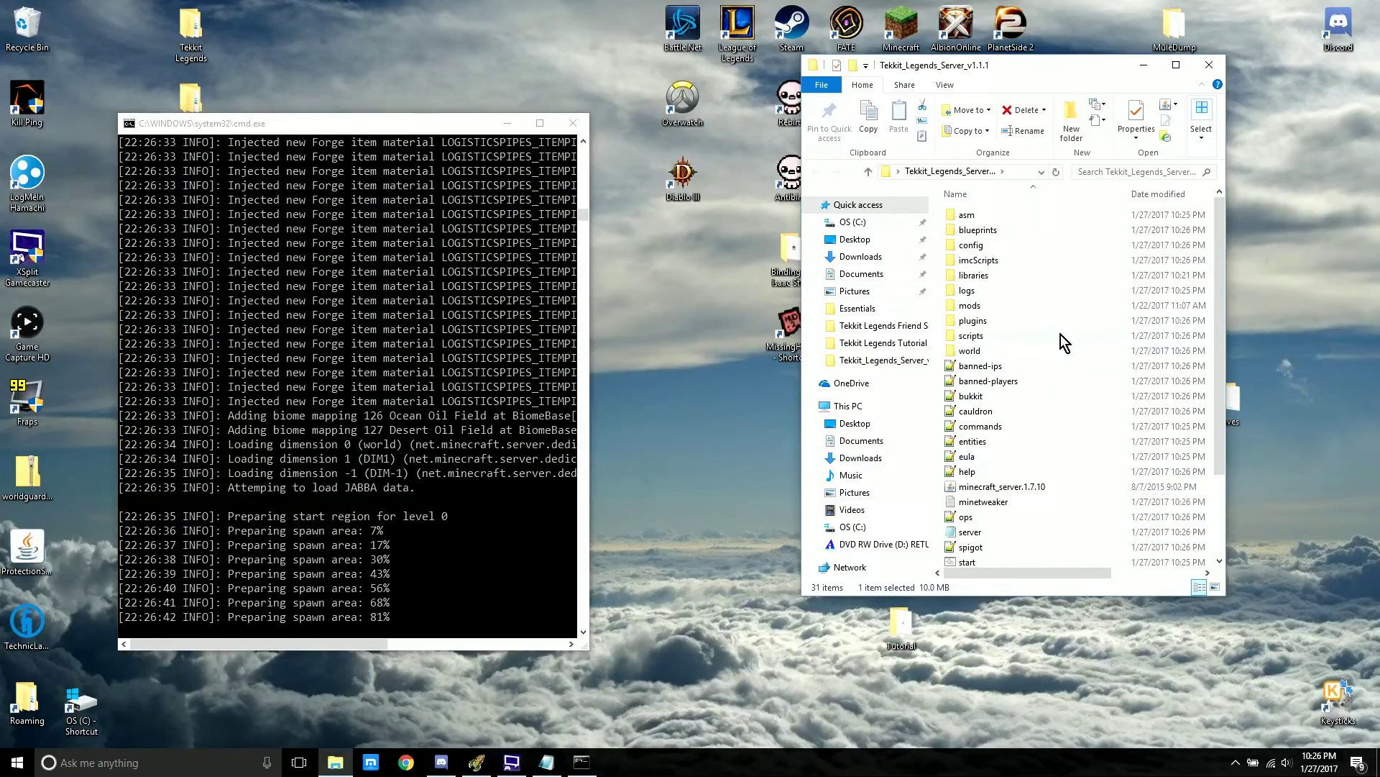
double_click(1024, 320)
mouse_move(1003, 273)
left_mouse_down()
mouse_move(1044, 569)
mouse_move(1011, 274)
left_mouse_up()
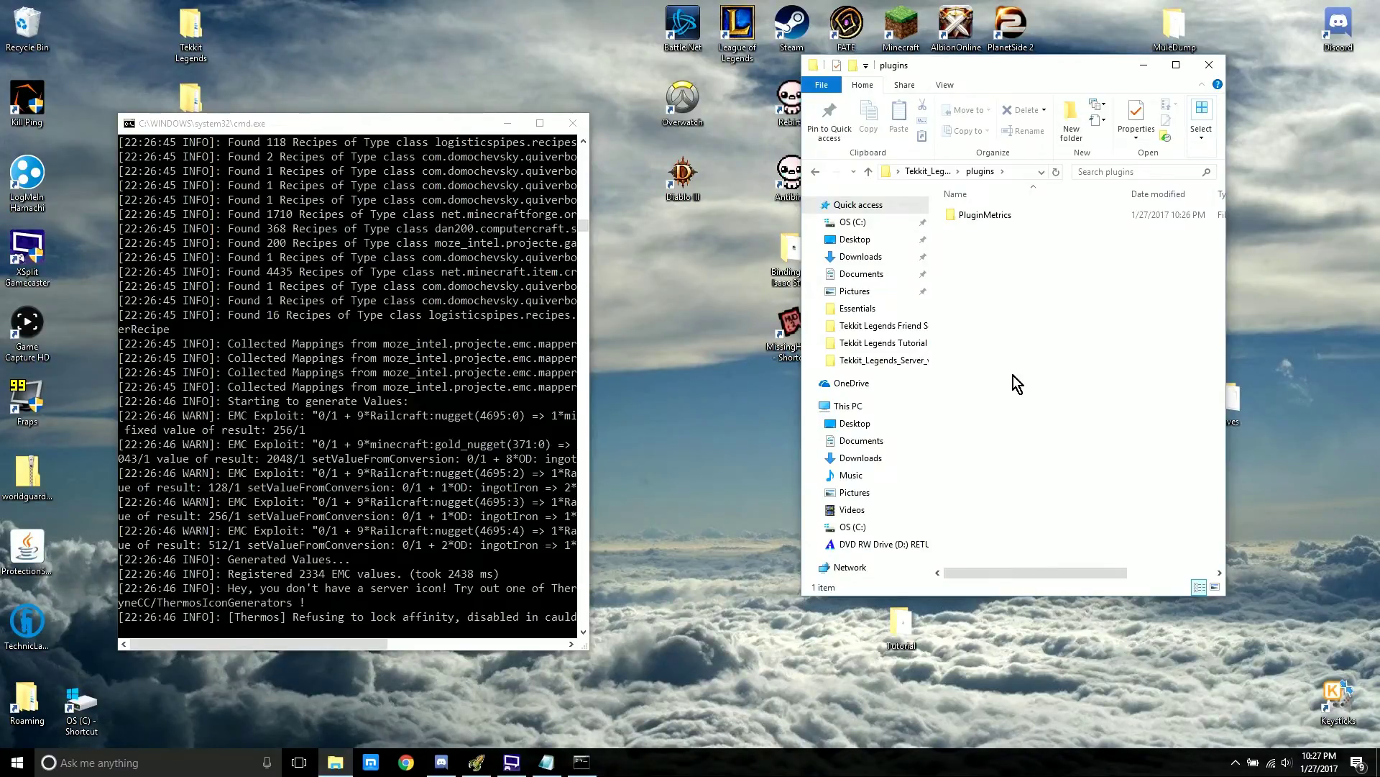
key("alt+Left")
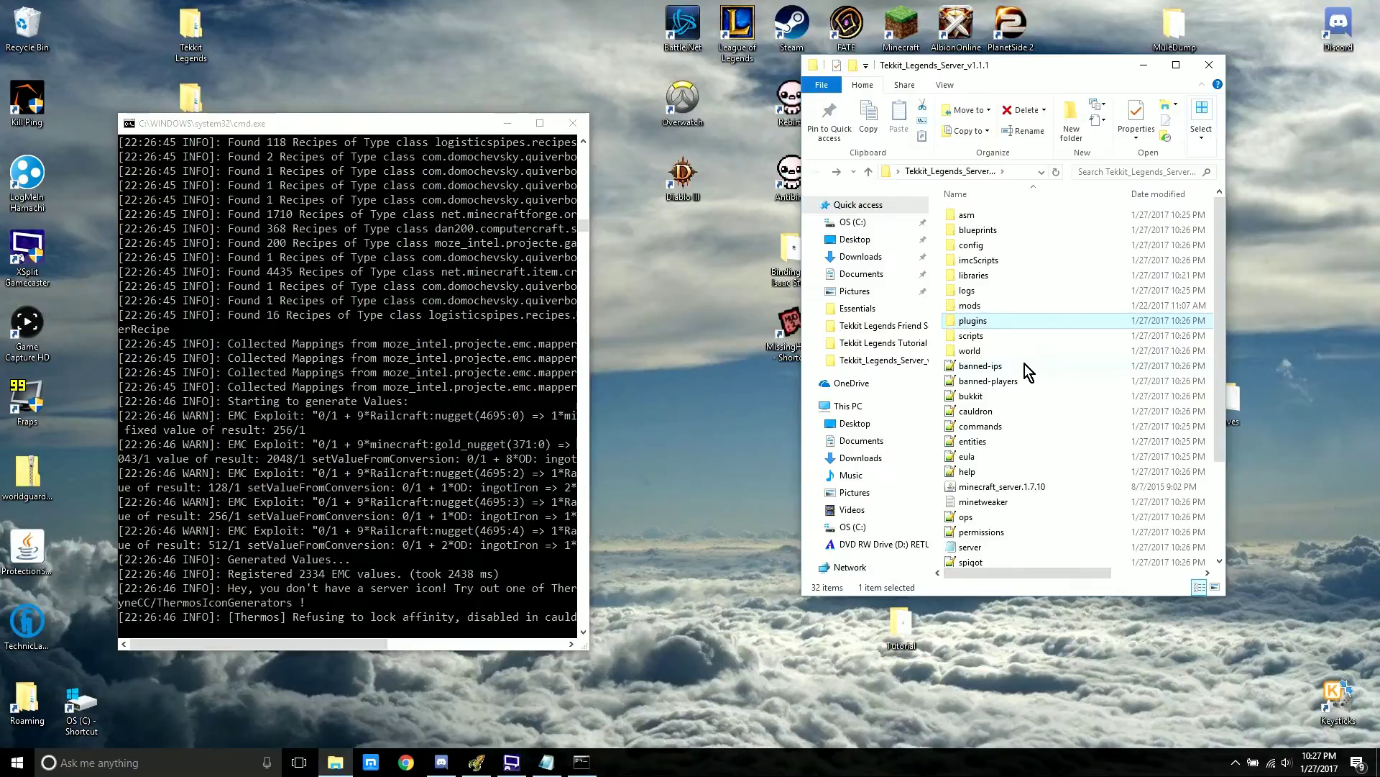
- Open the server's mods folder and look through the list of installed mod files
left_click(1000, 305)
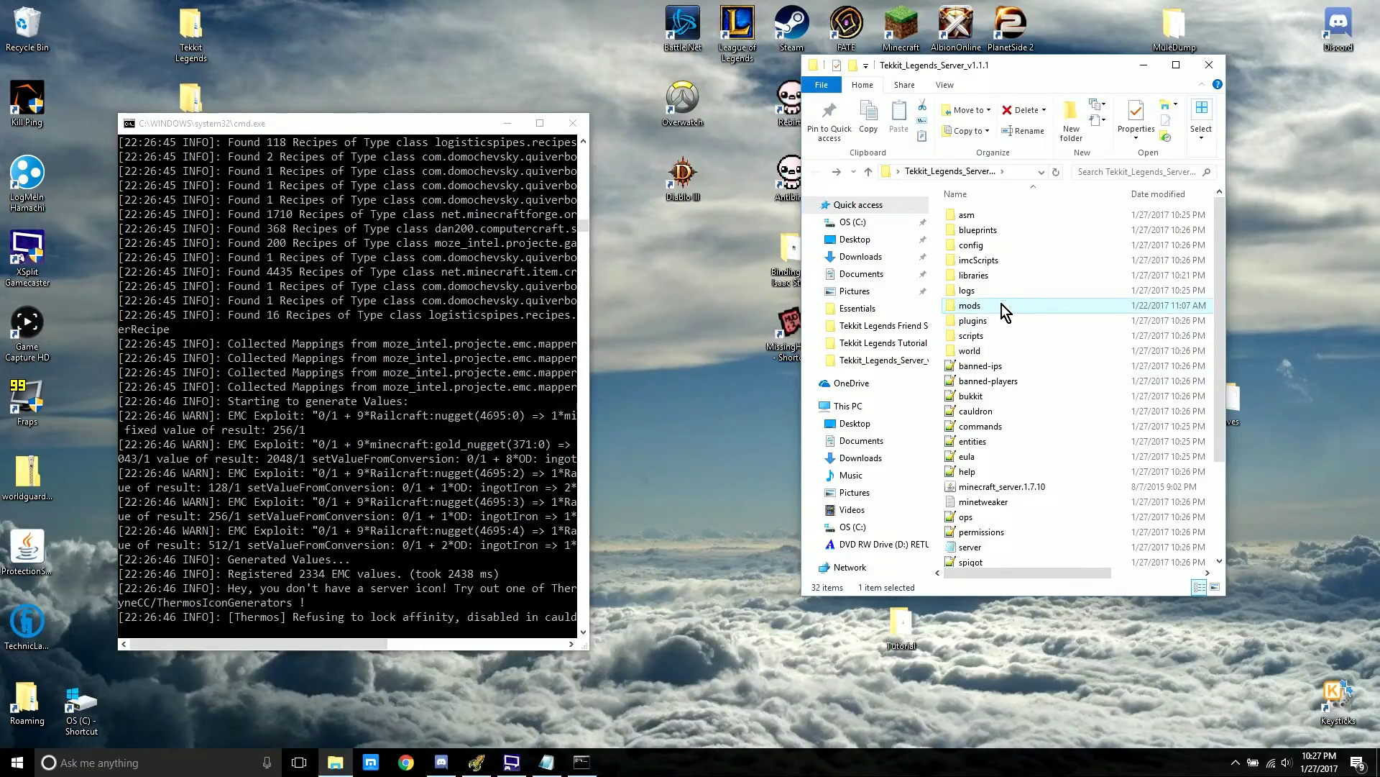
double_click(977, 305)
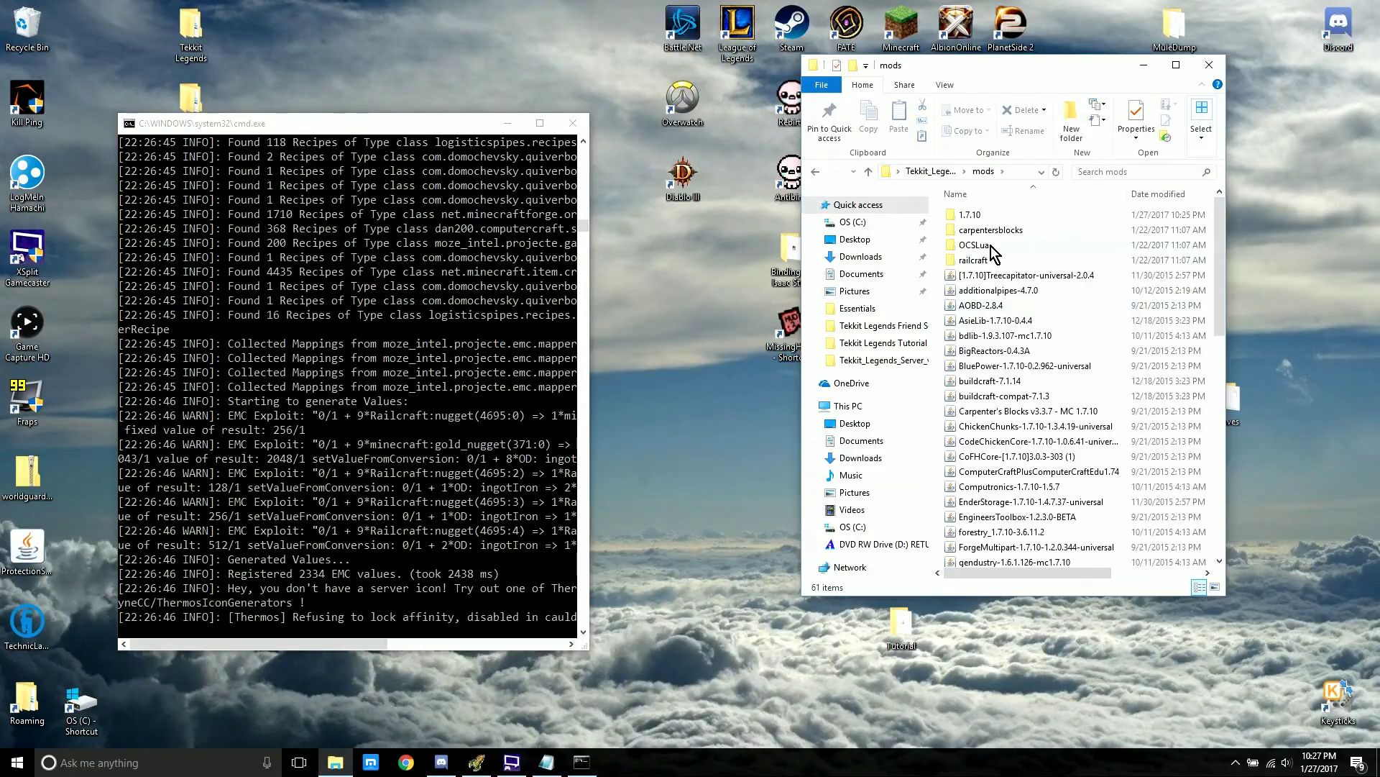
left_click(994, 290)
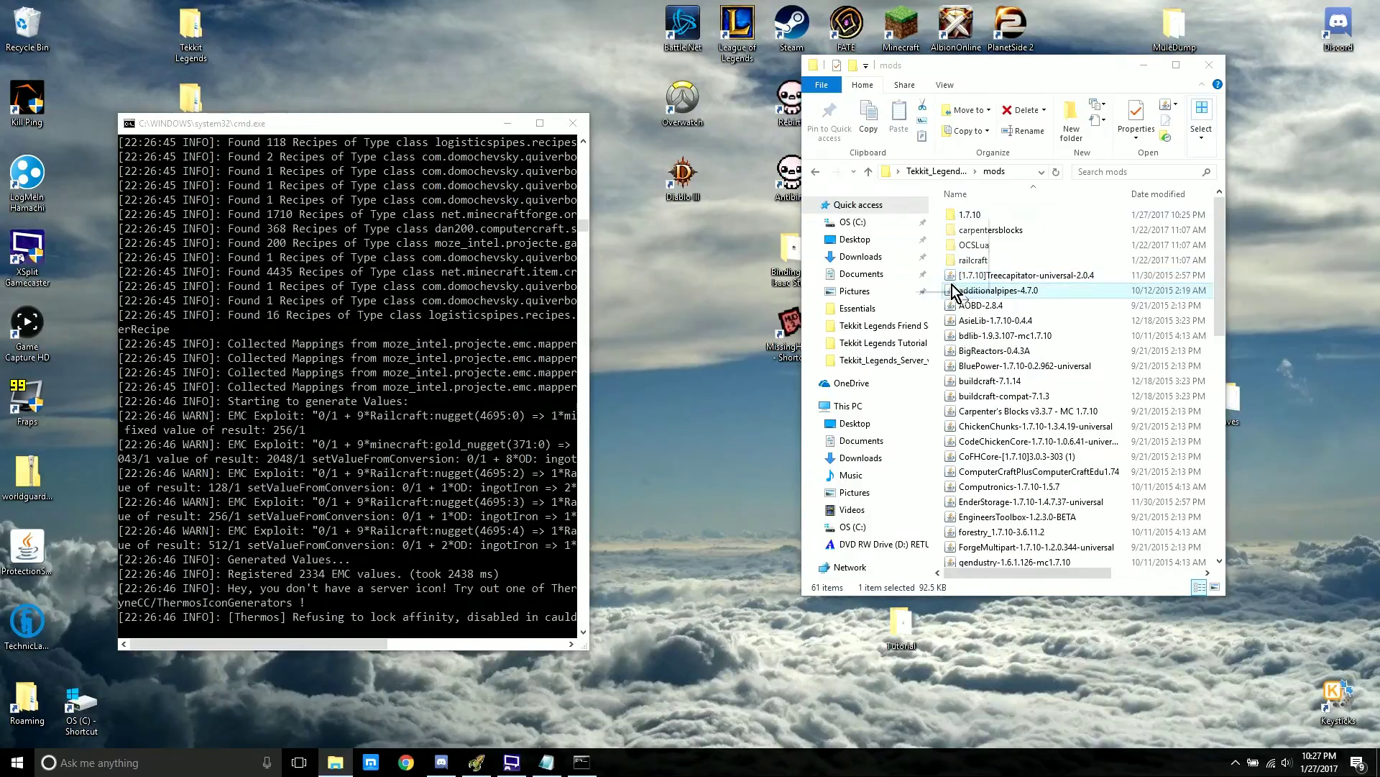
key("Delete")
left_click(796, 317)
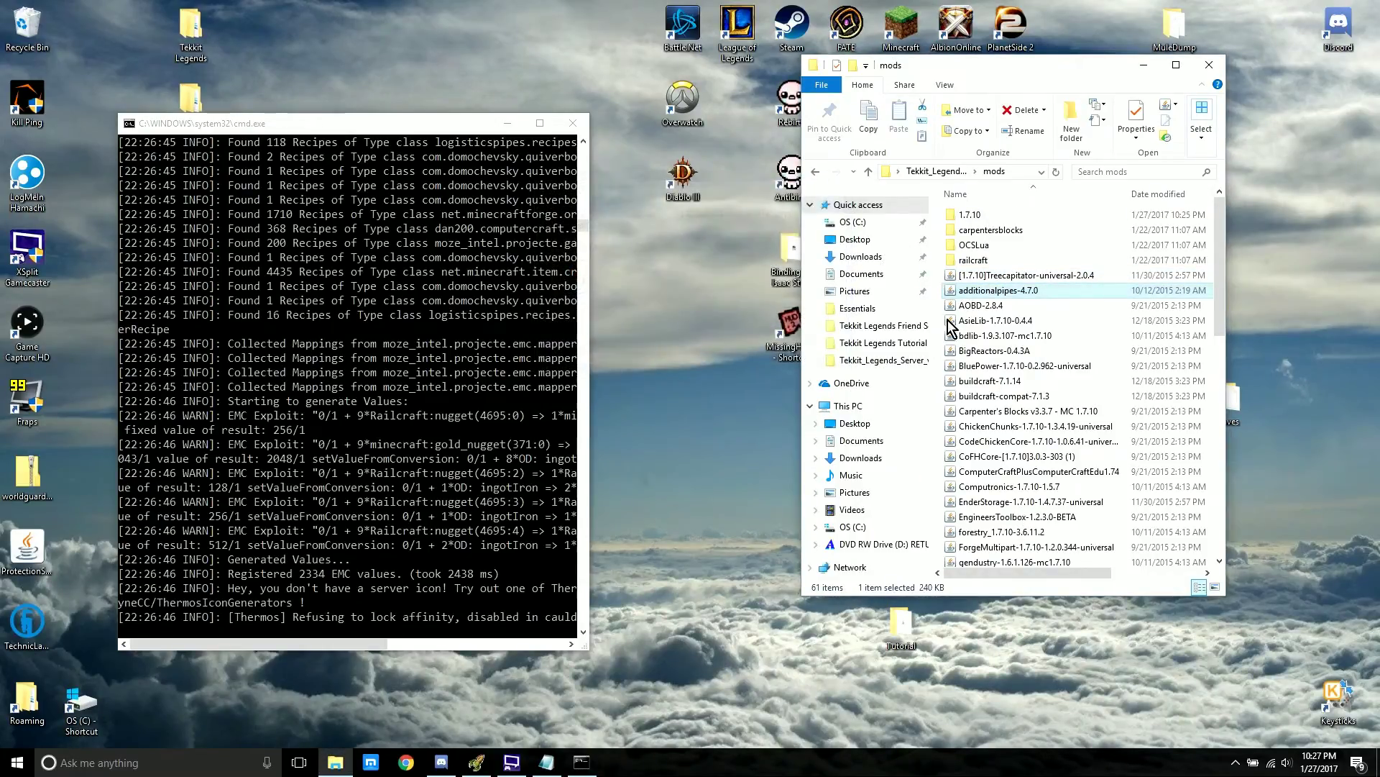
scroll(1033, 329, "down", 6)
scroll(1042, 373, "up", 6)
scroll(498, 554, "down", 2)
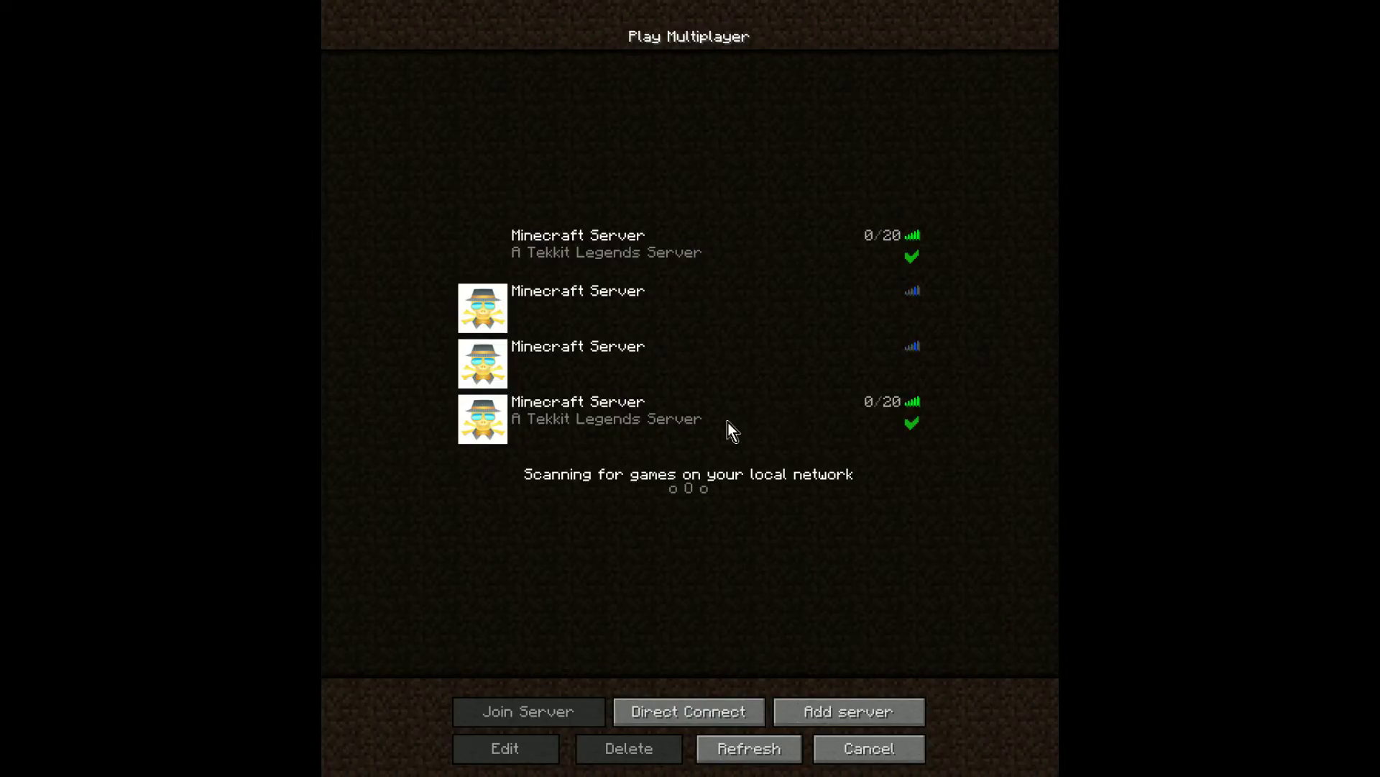
- Switch to Minecraft, join the last server in the multiplayer list, and briefly check the player inventory
double_click(698, 419)
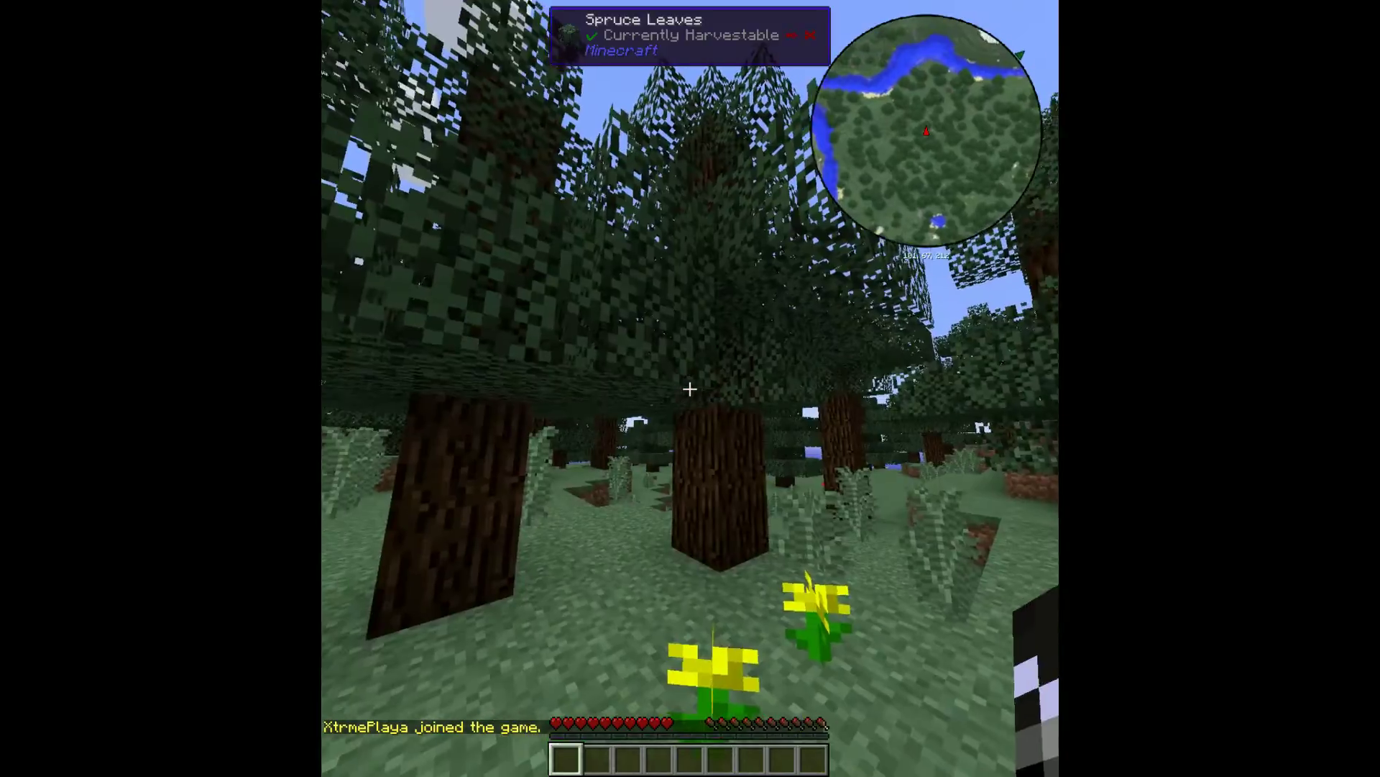
key("e")
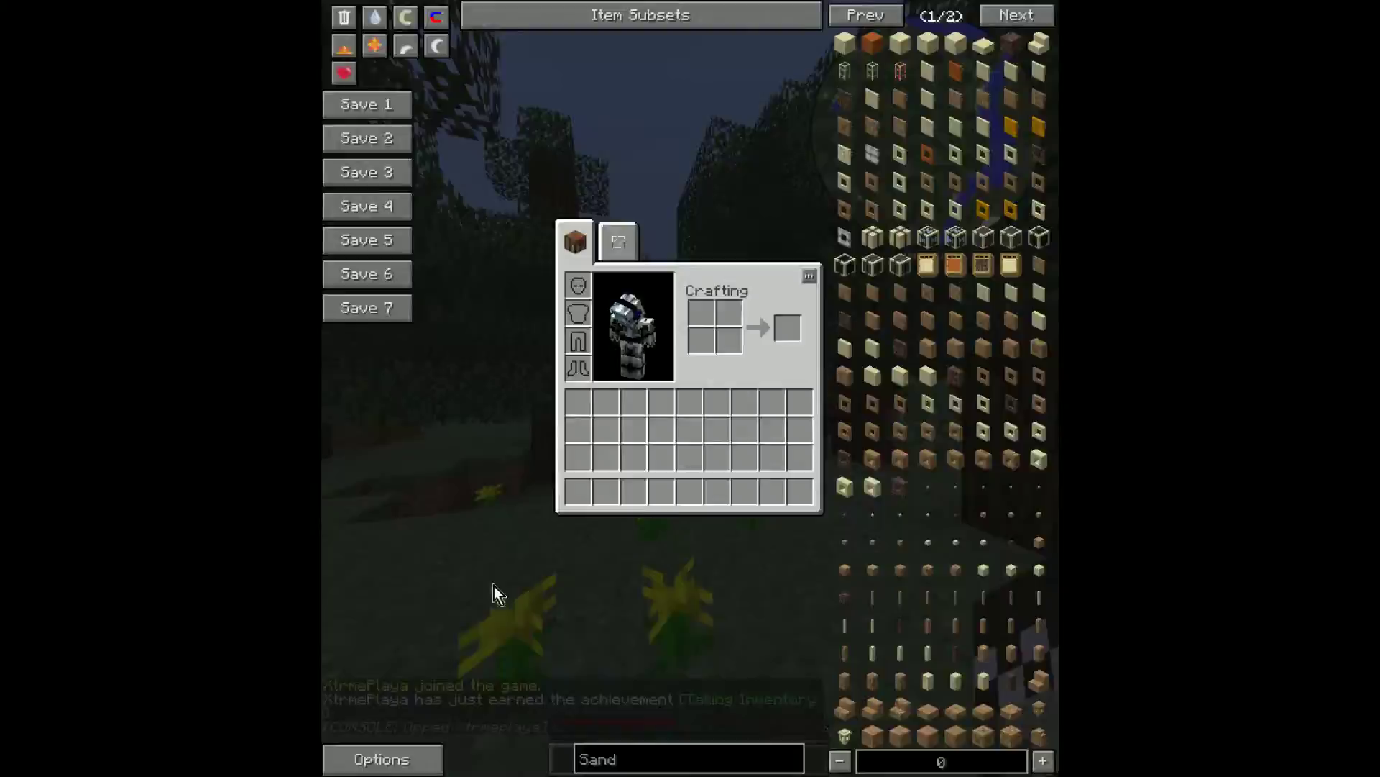
key("e")
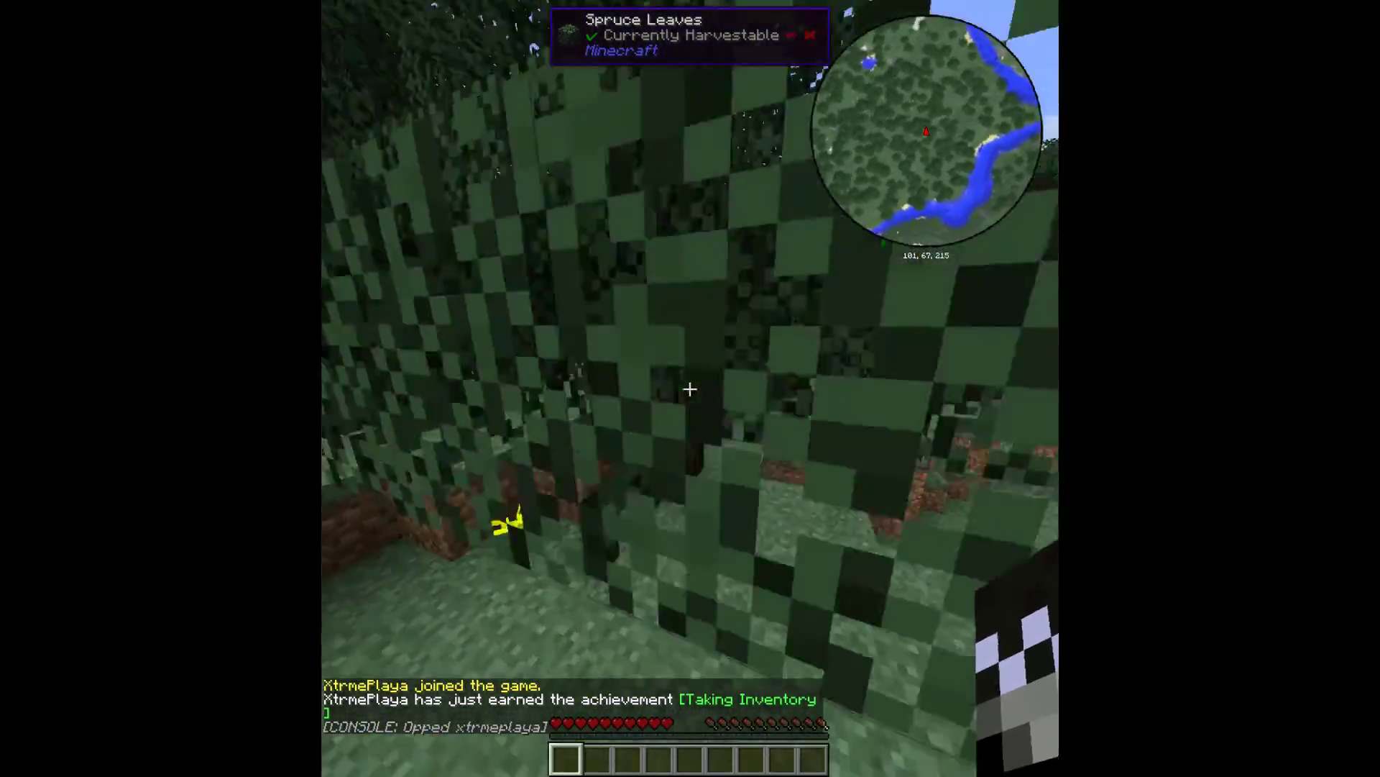
- Change to creative mode with the command /gamemode 1, open the creative inventory, and make the game fullscreen
type("/gamemod")
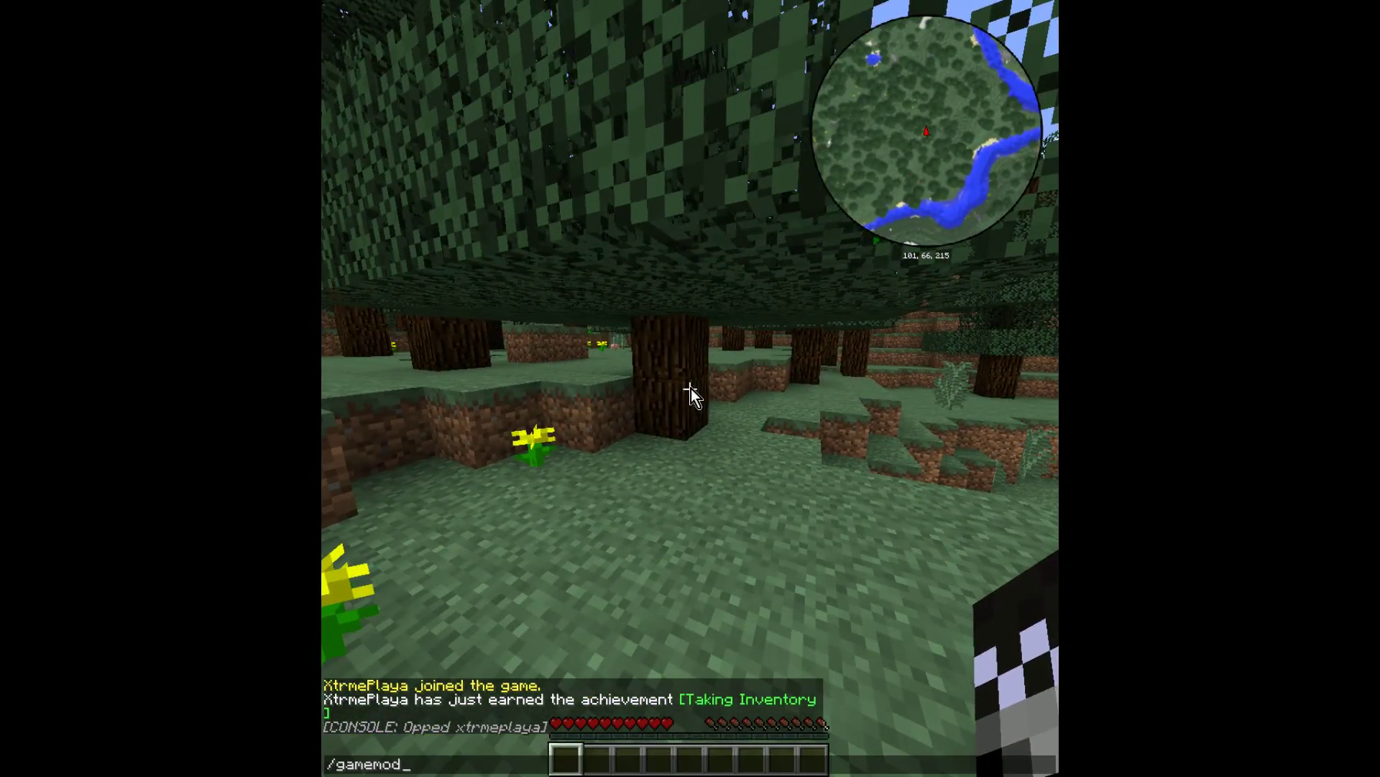
type("e 1")
key("Return")
key("e")
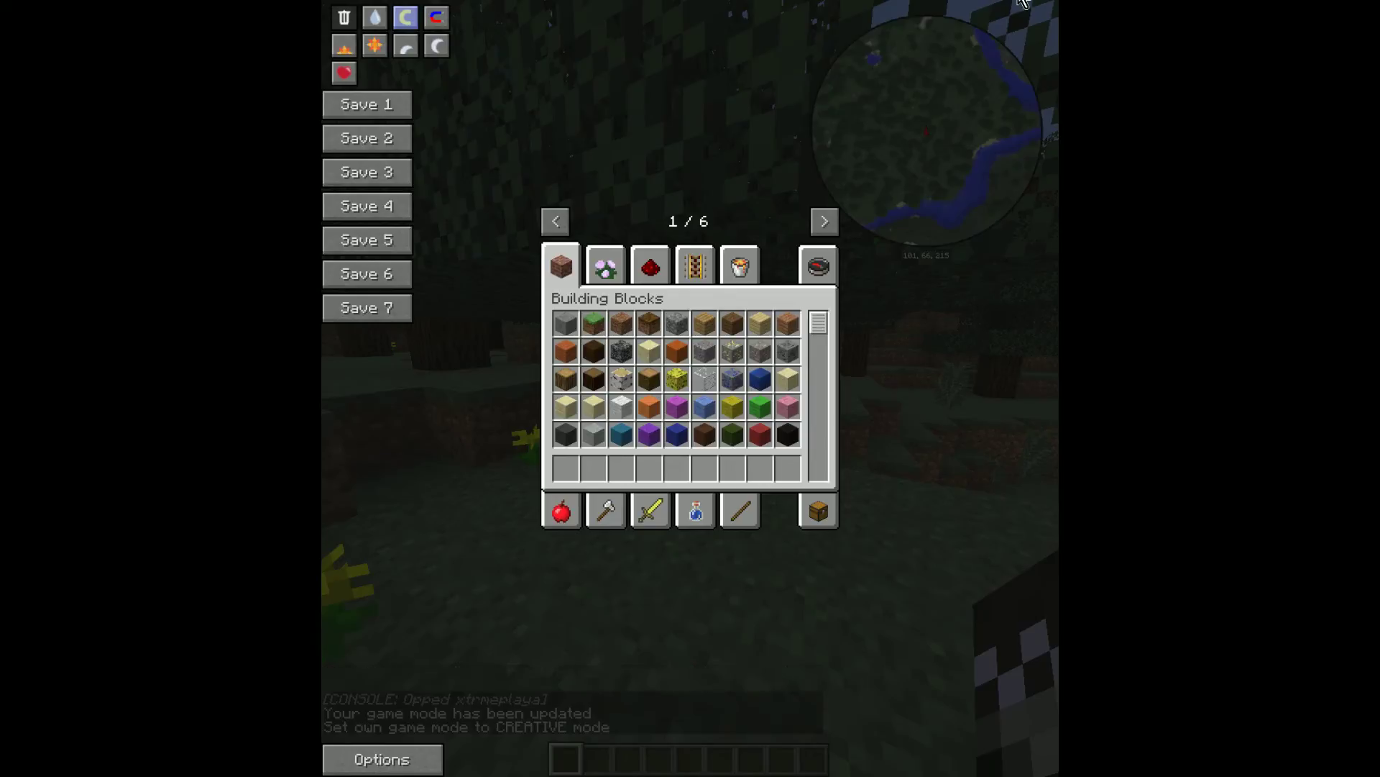
key("F11")
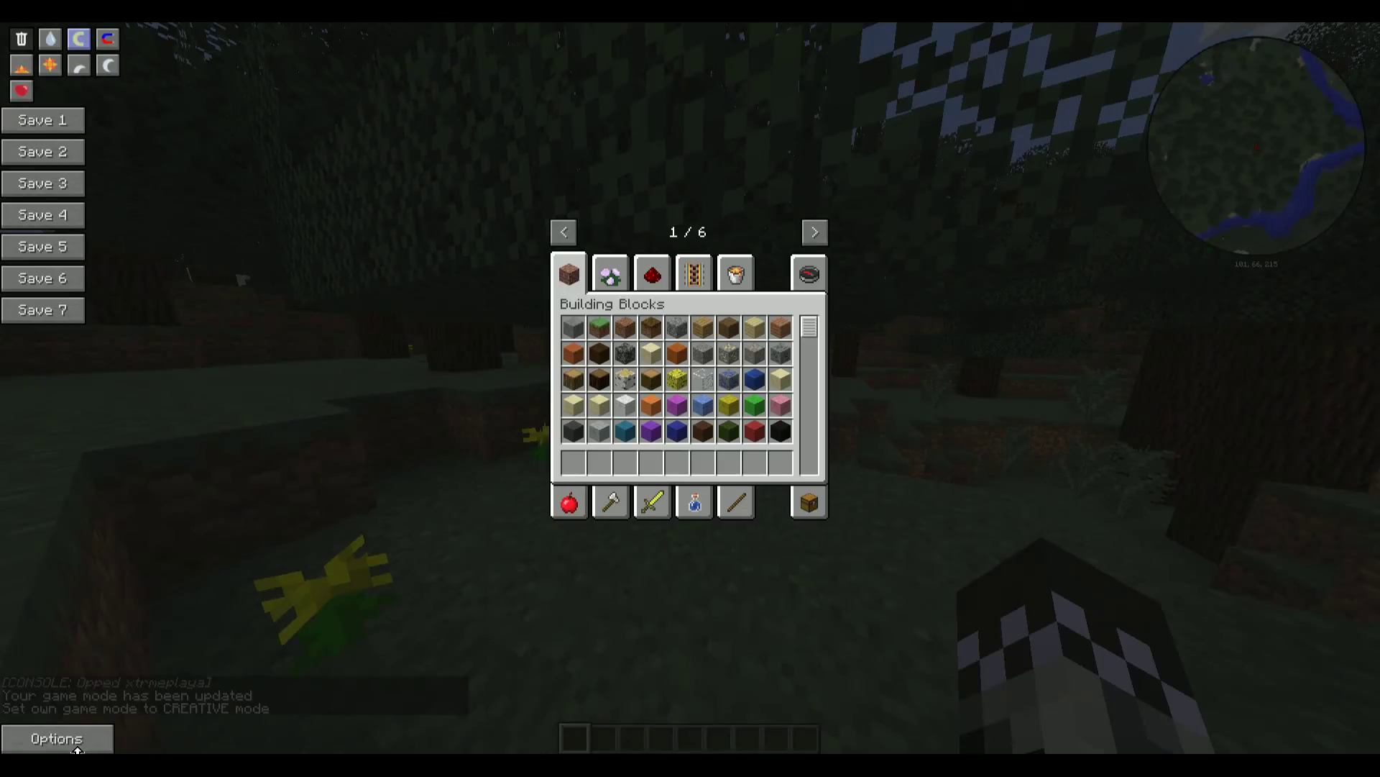
- Enable NEI in its inventory options and show the survival inventory page of the creative inventory
left_click(56, 739)
left_click(695, 77)
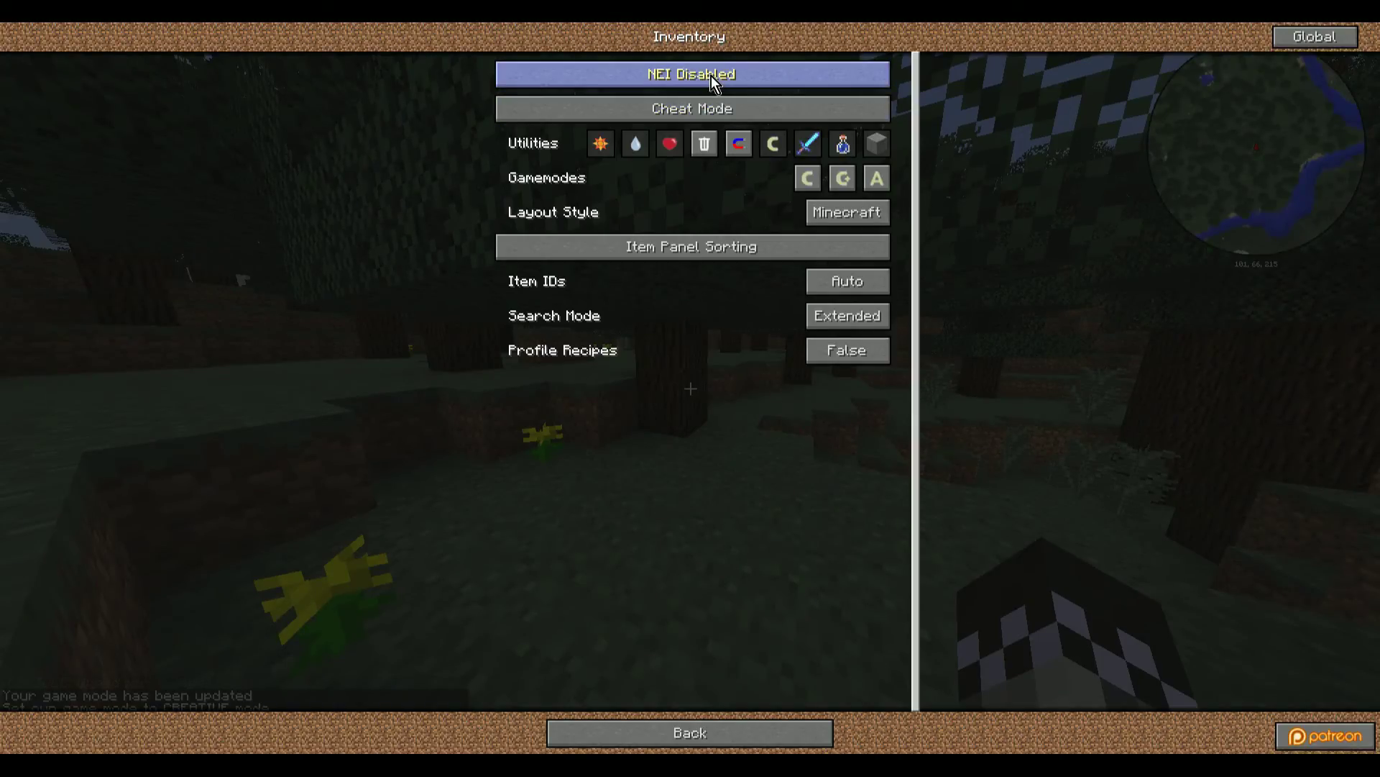
key("Escape")
left_click(824, 498)
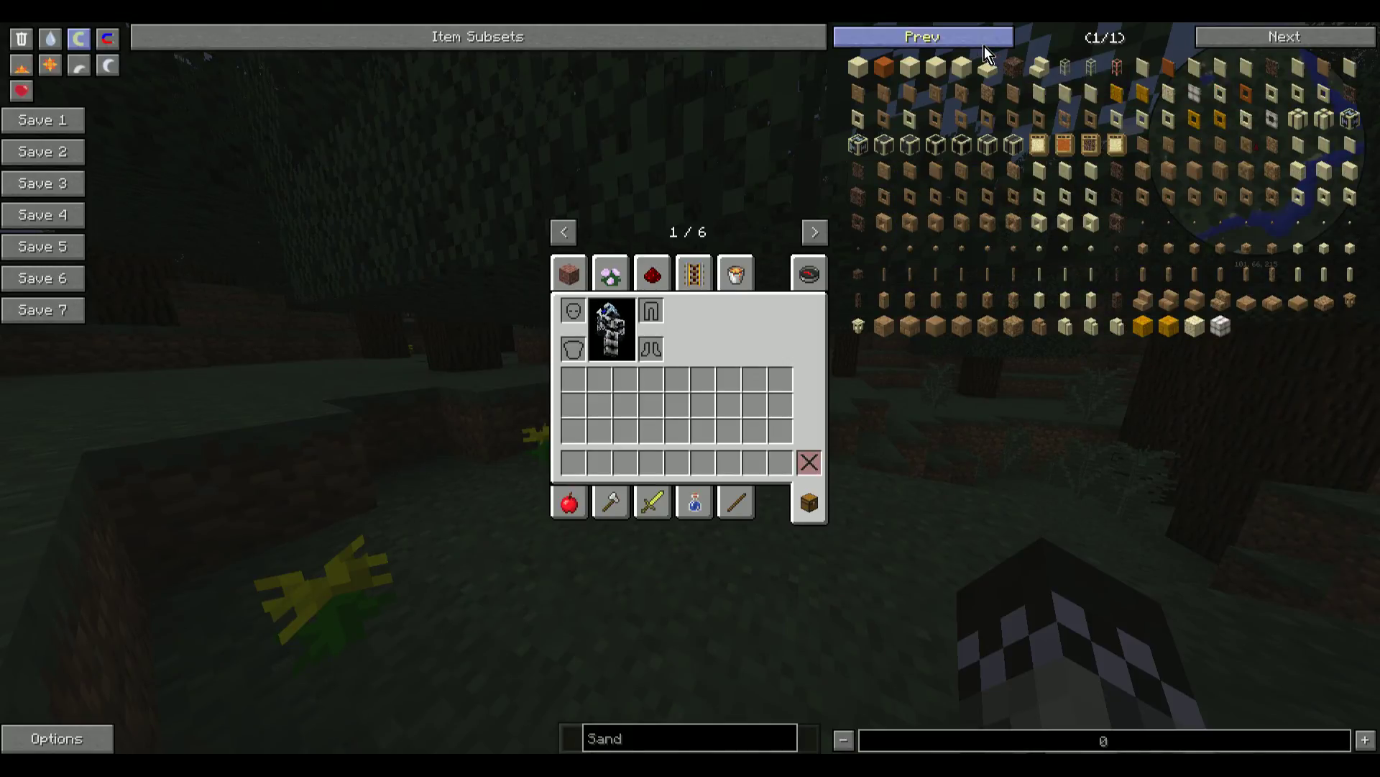
- Clear the search text Sand from the NEI item search and return to the game world
left_click(653, 735)
key("BackSpace")
key("BackSpace")
key("BackSpace")
key("BackSpace")
key("Escape")
key("Escape")
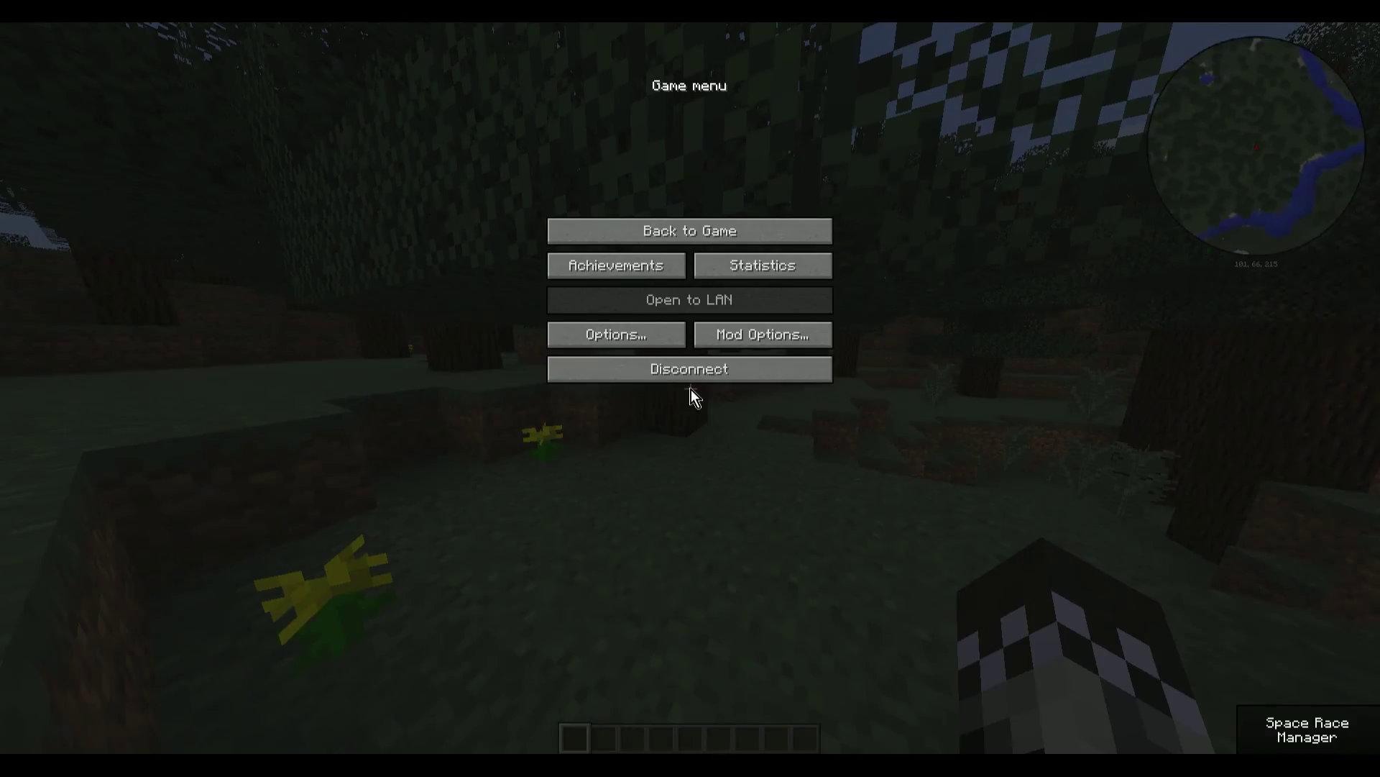
key("Escape")
- Take off and fly across the spruce forest around spawn to test how the server world loads
key("w")
key("space")
key("space")
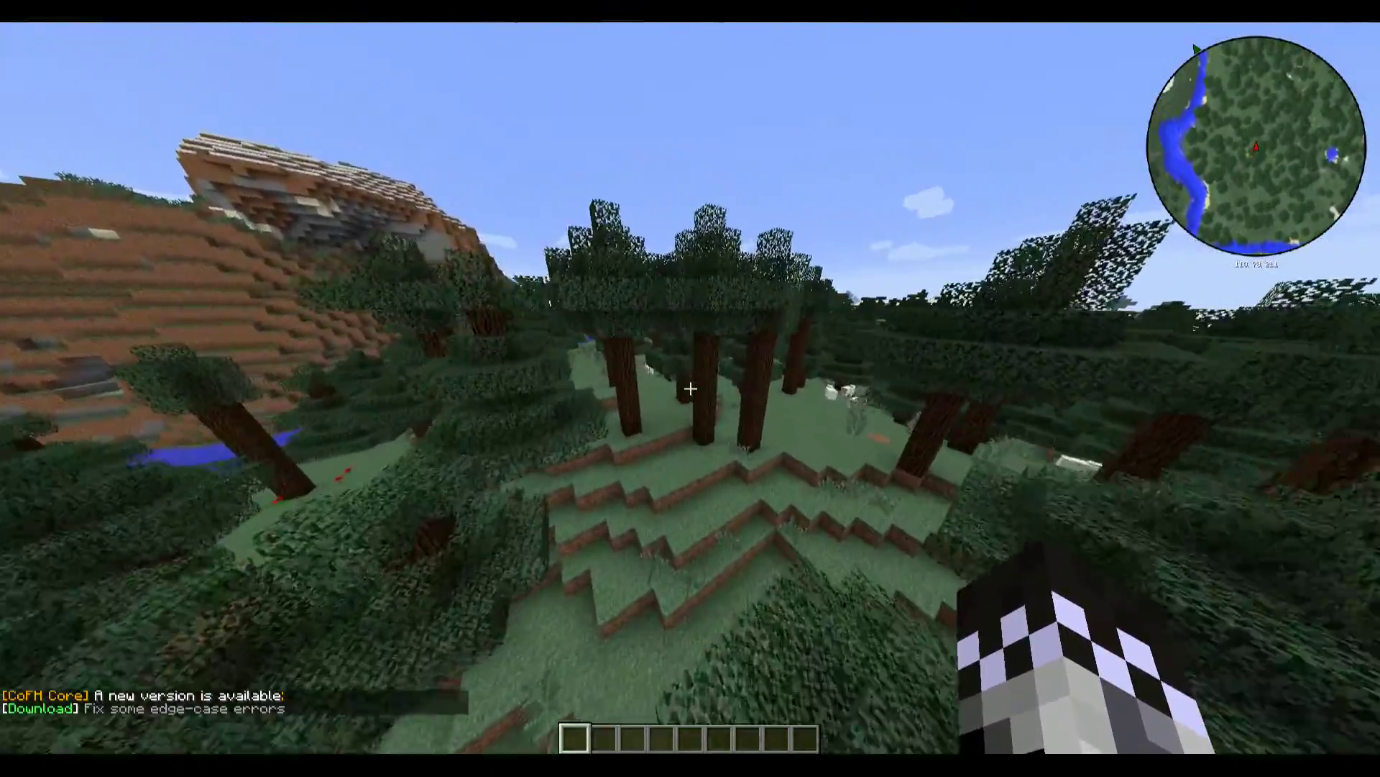
key("w")
key("space")
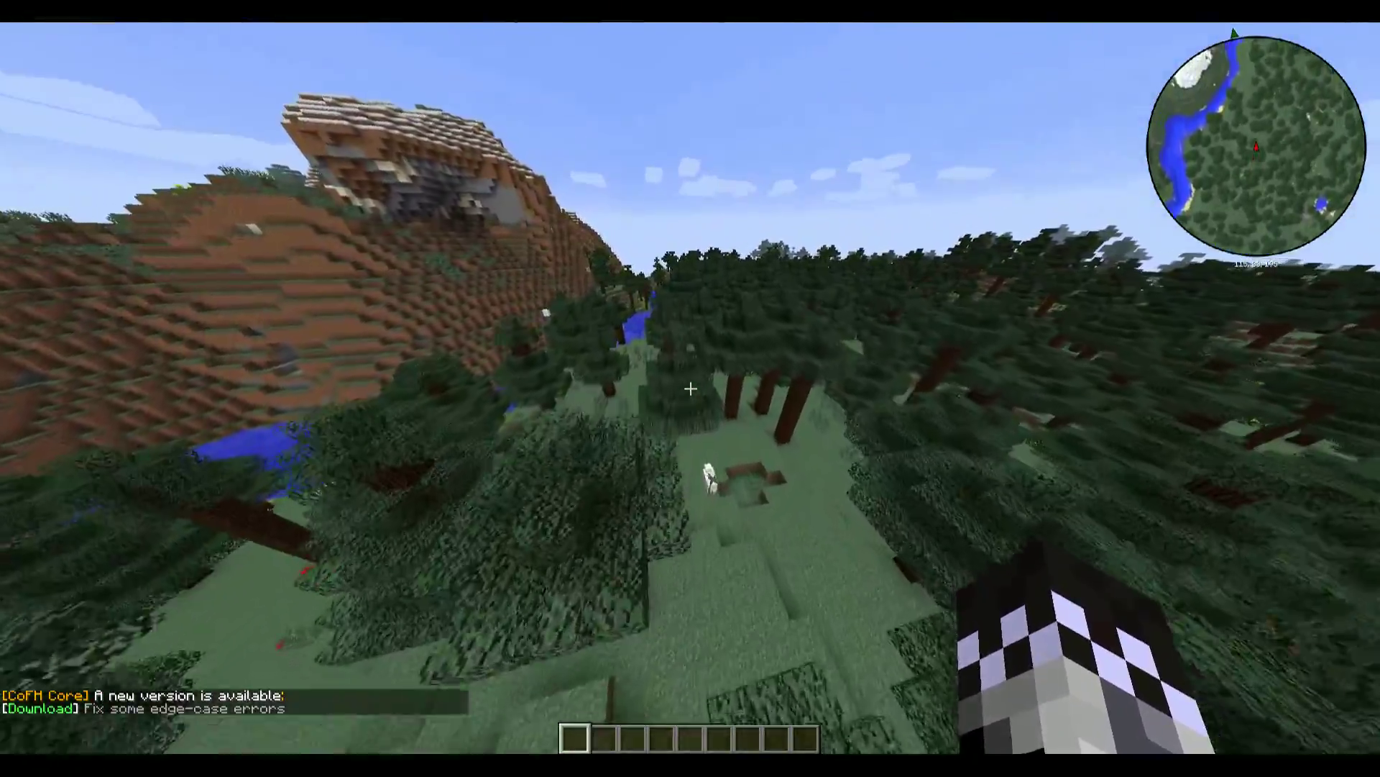
key("w")
key("w")
key("shift")
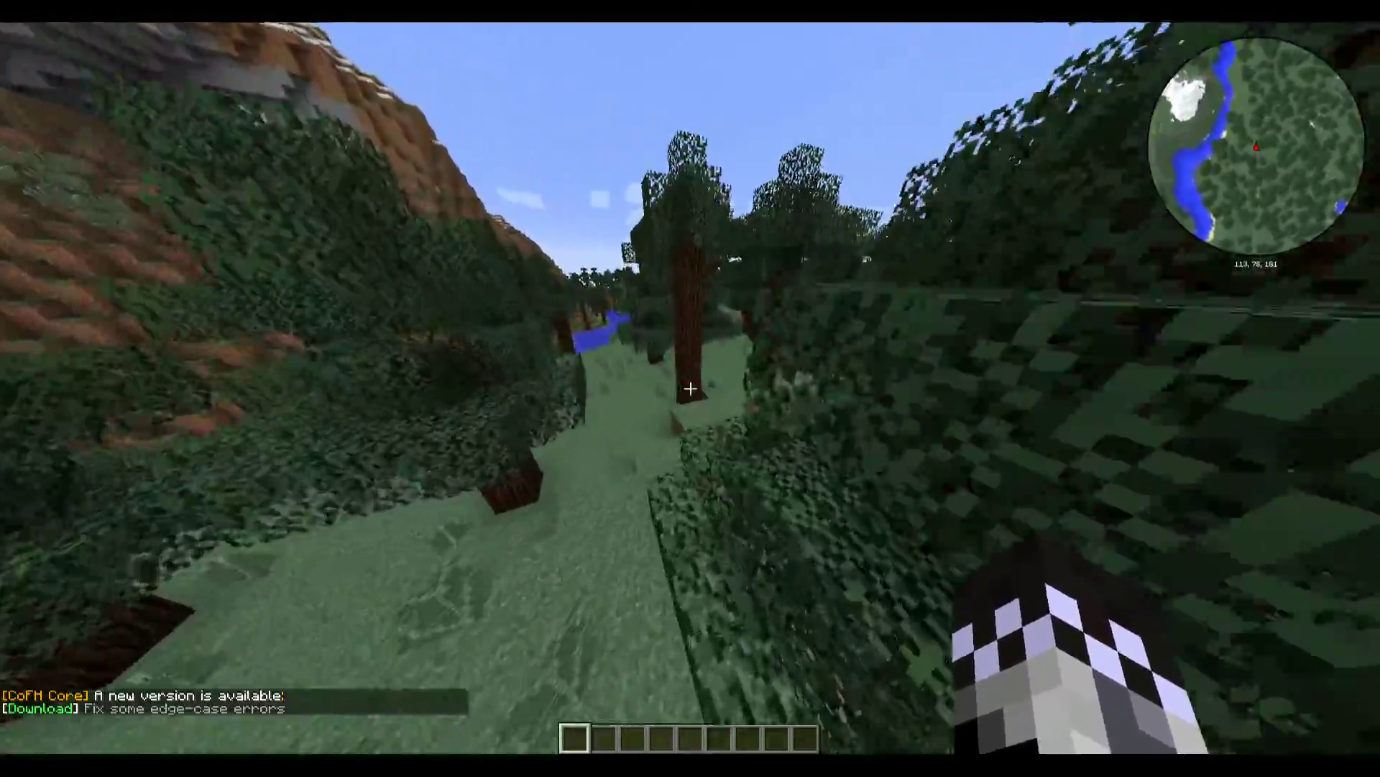
key("w")
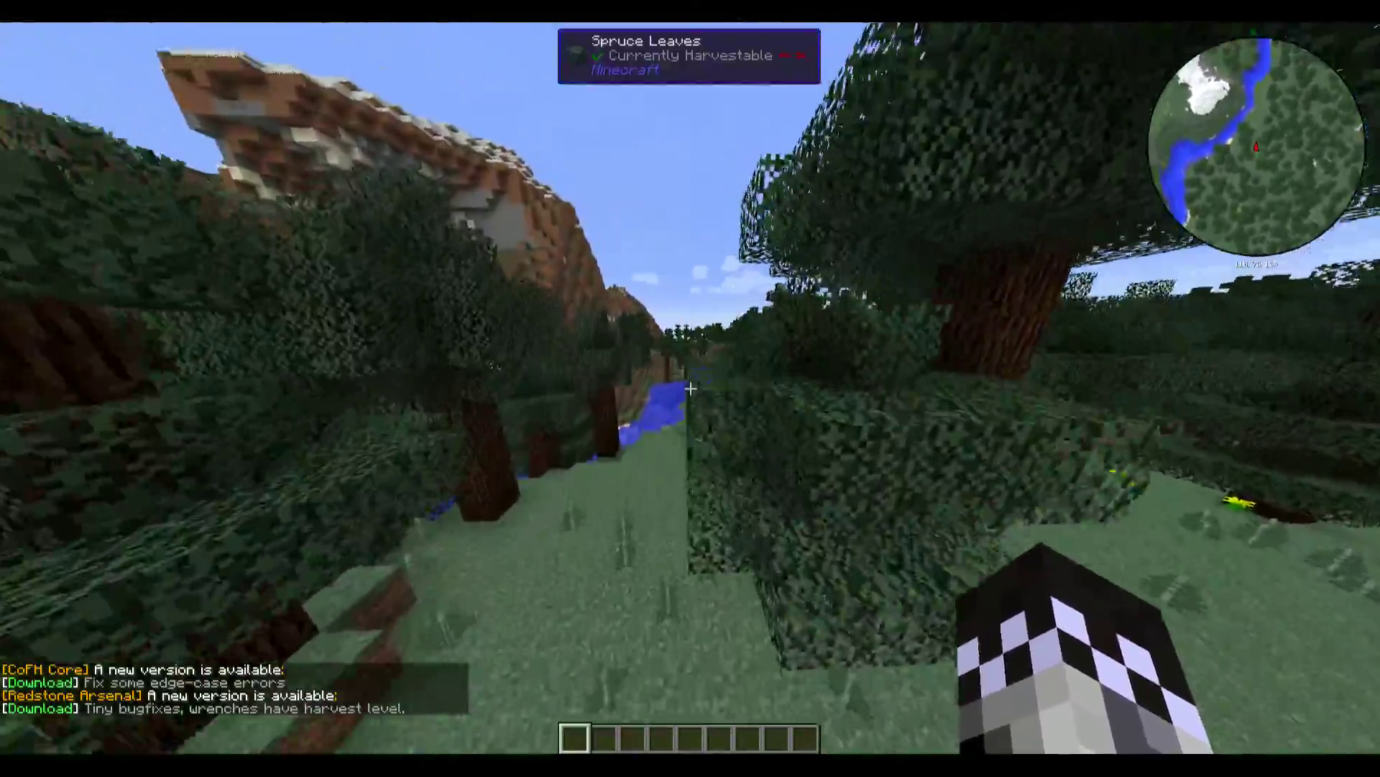
key("w")
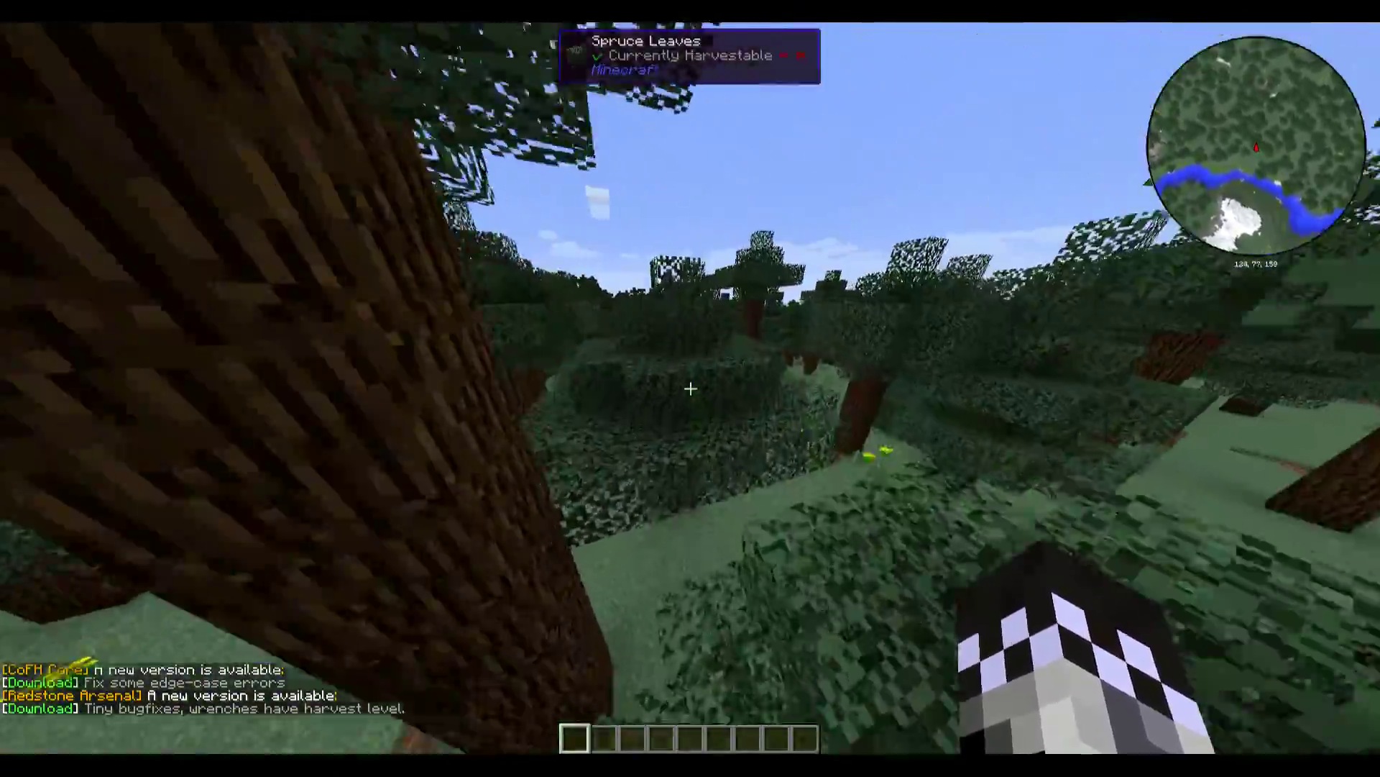
key("w")
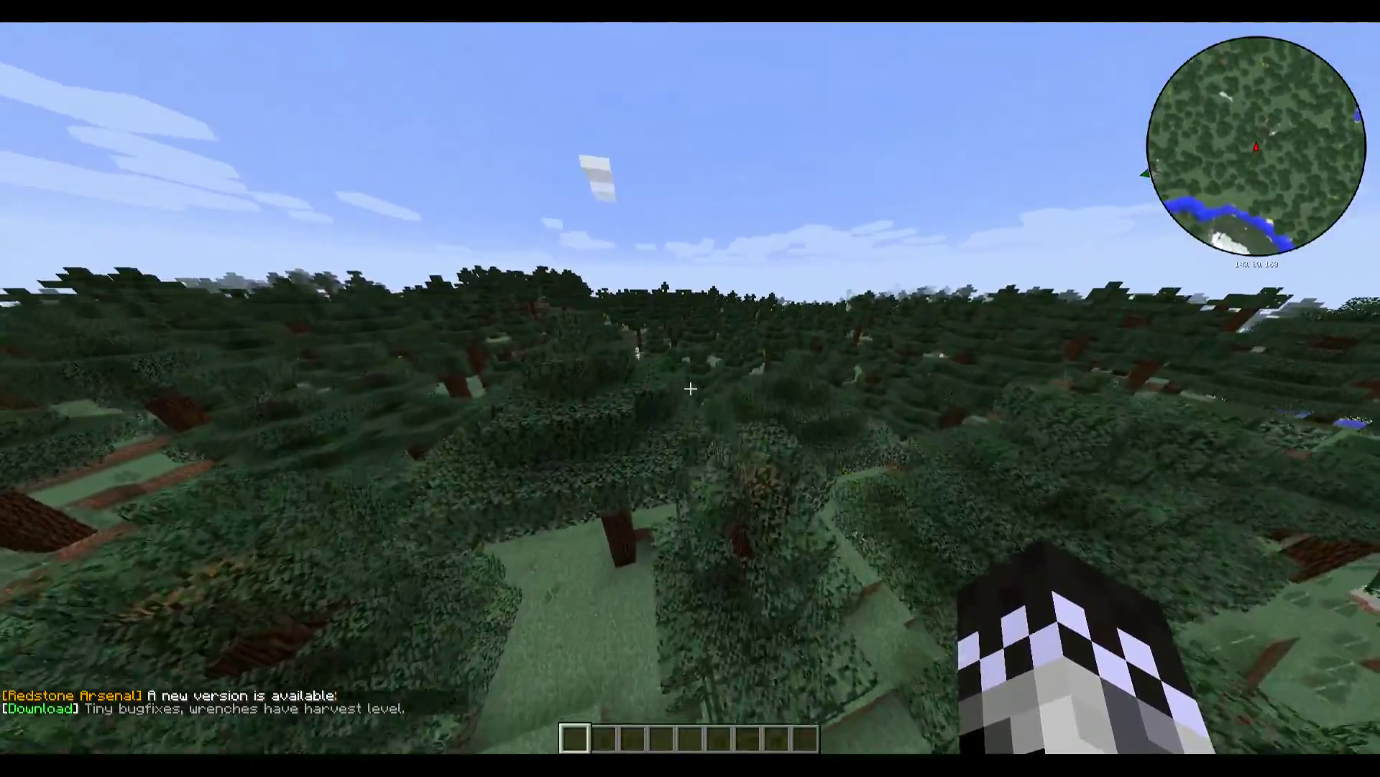
key("w")
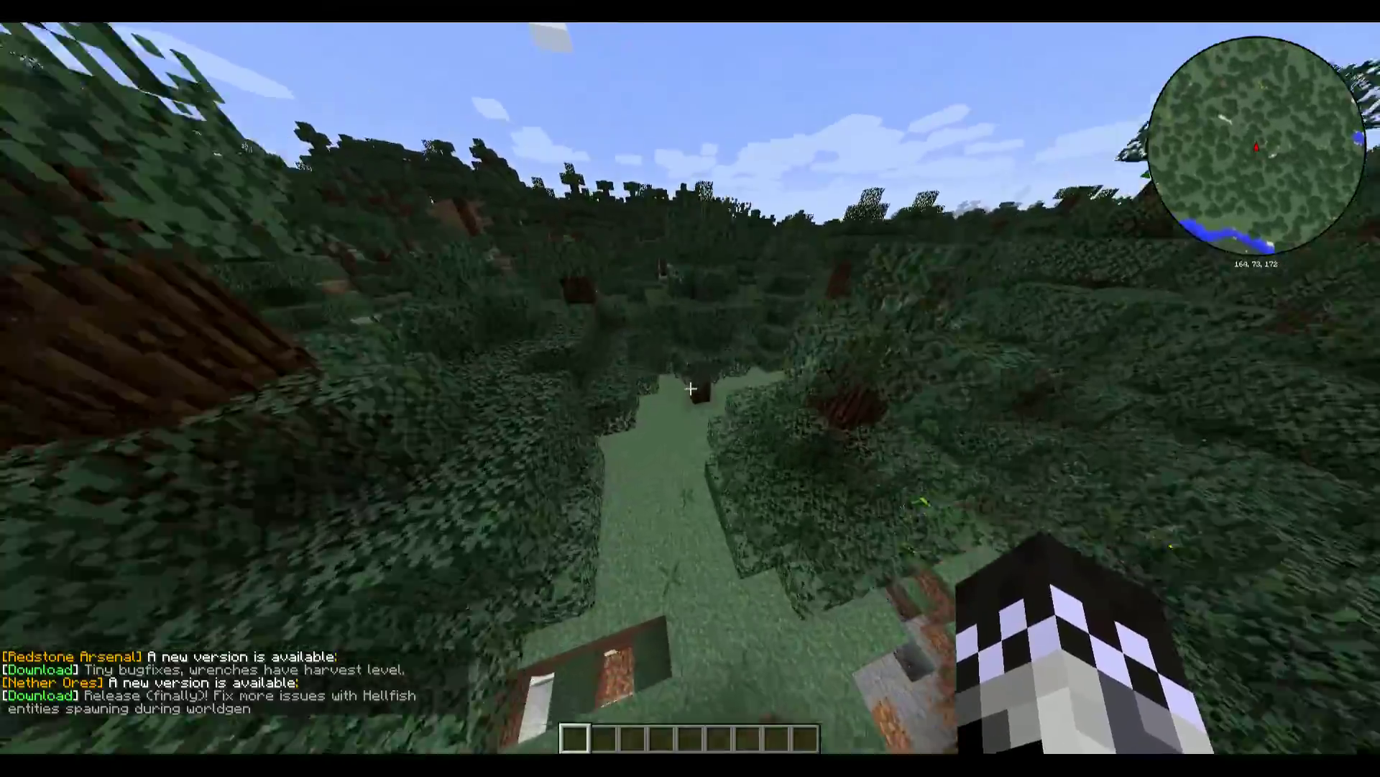
key("w")
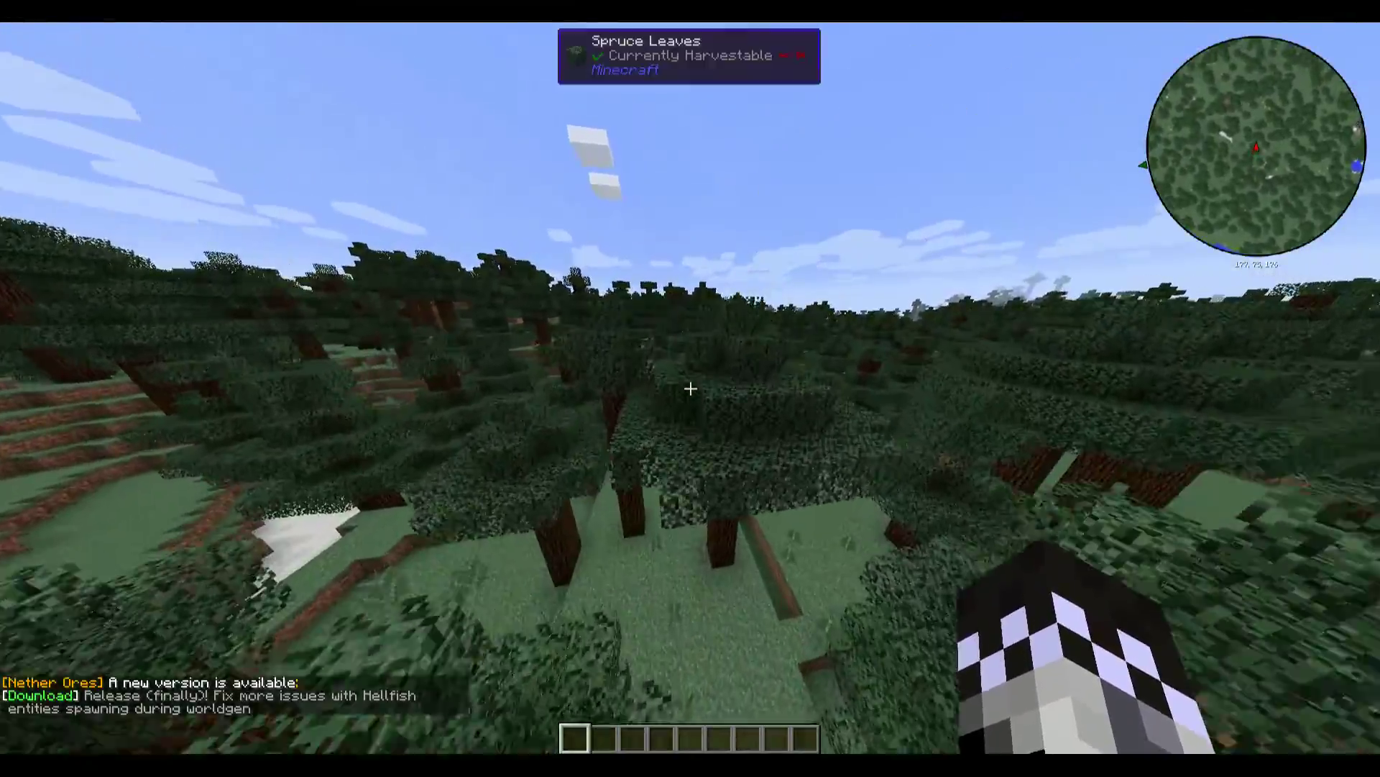
key("w")
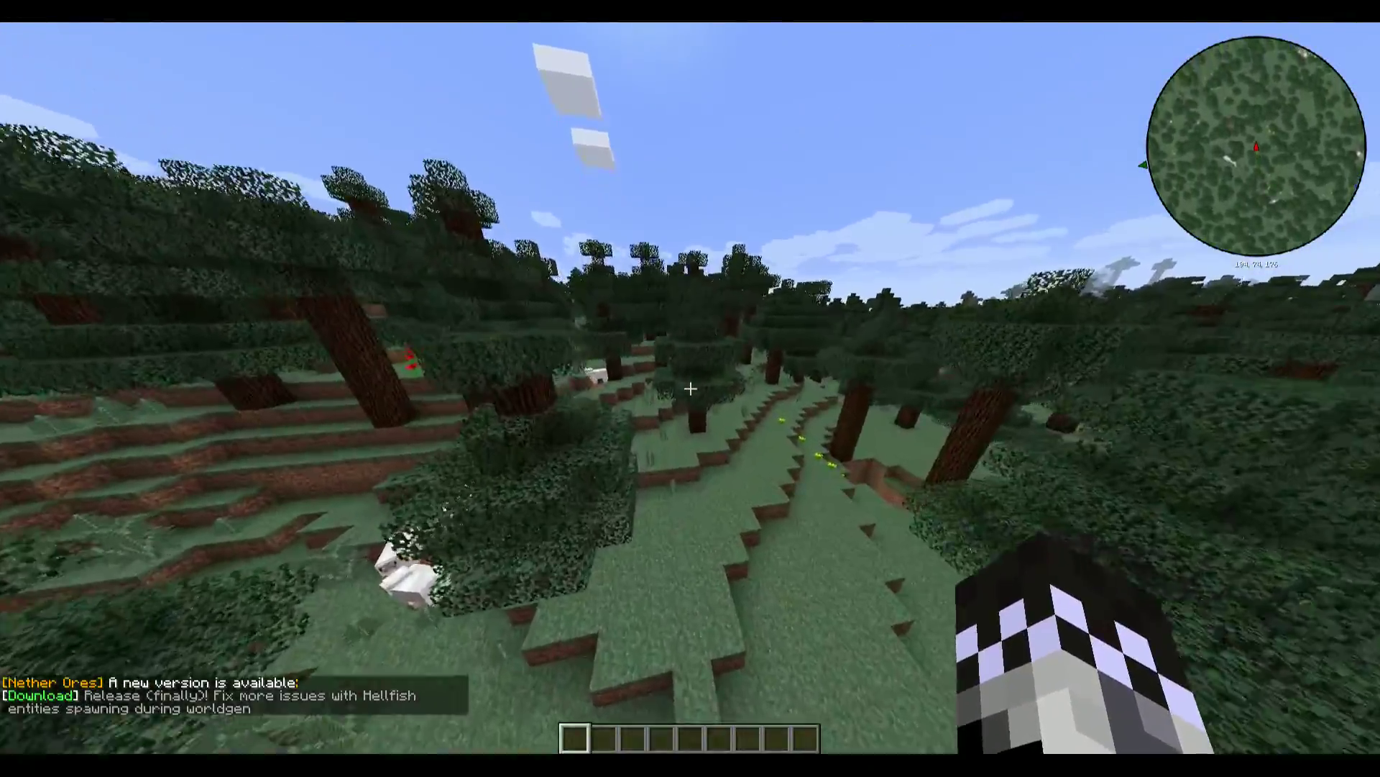
key("w")
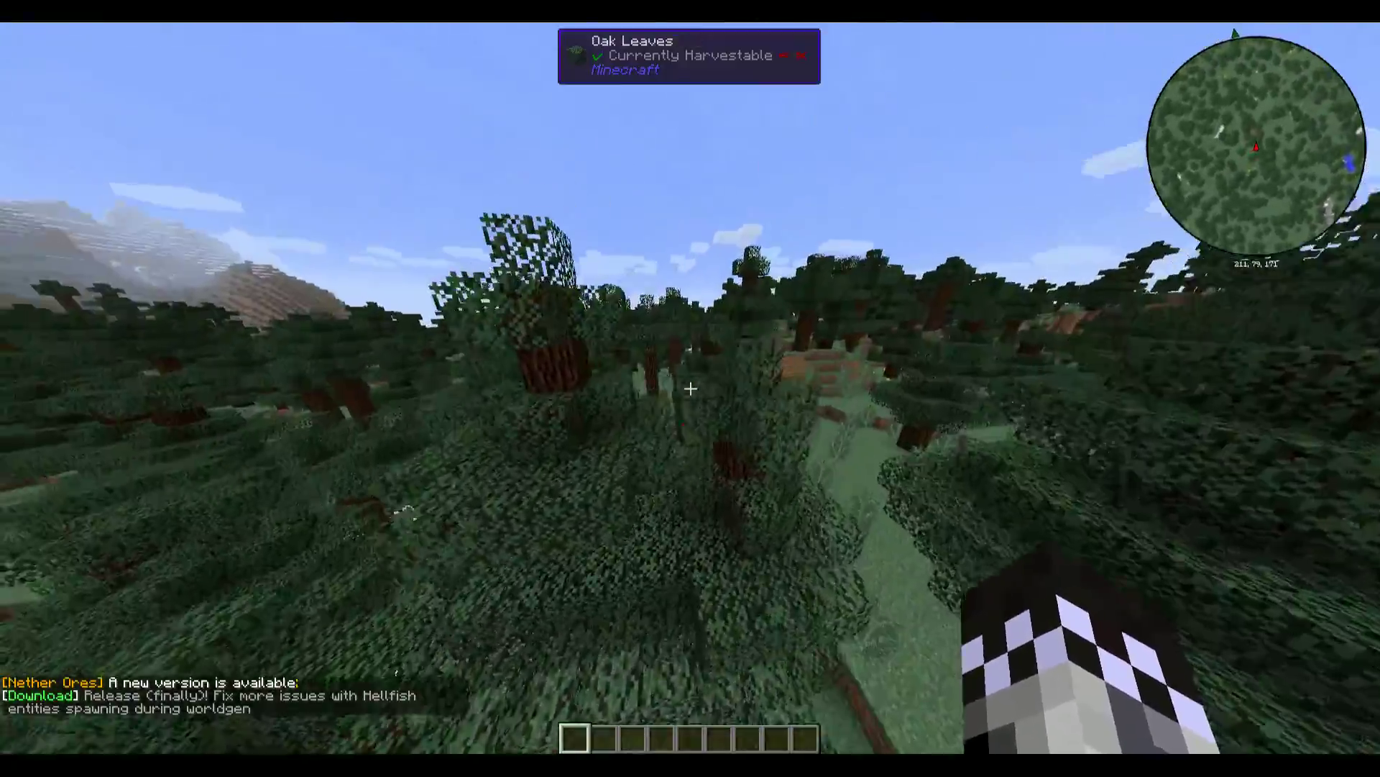
key("w")
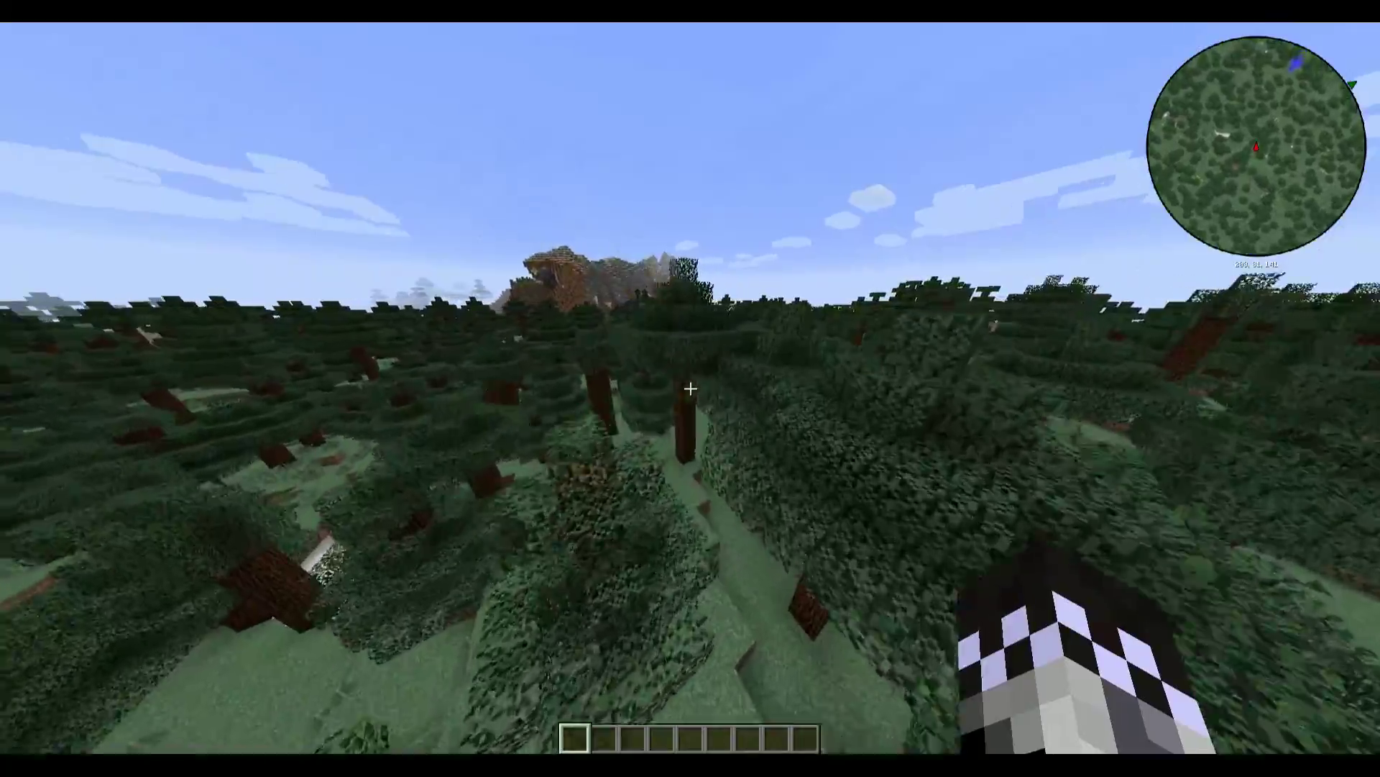
key("w")
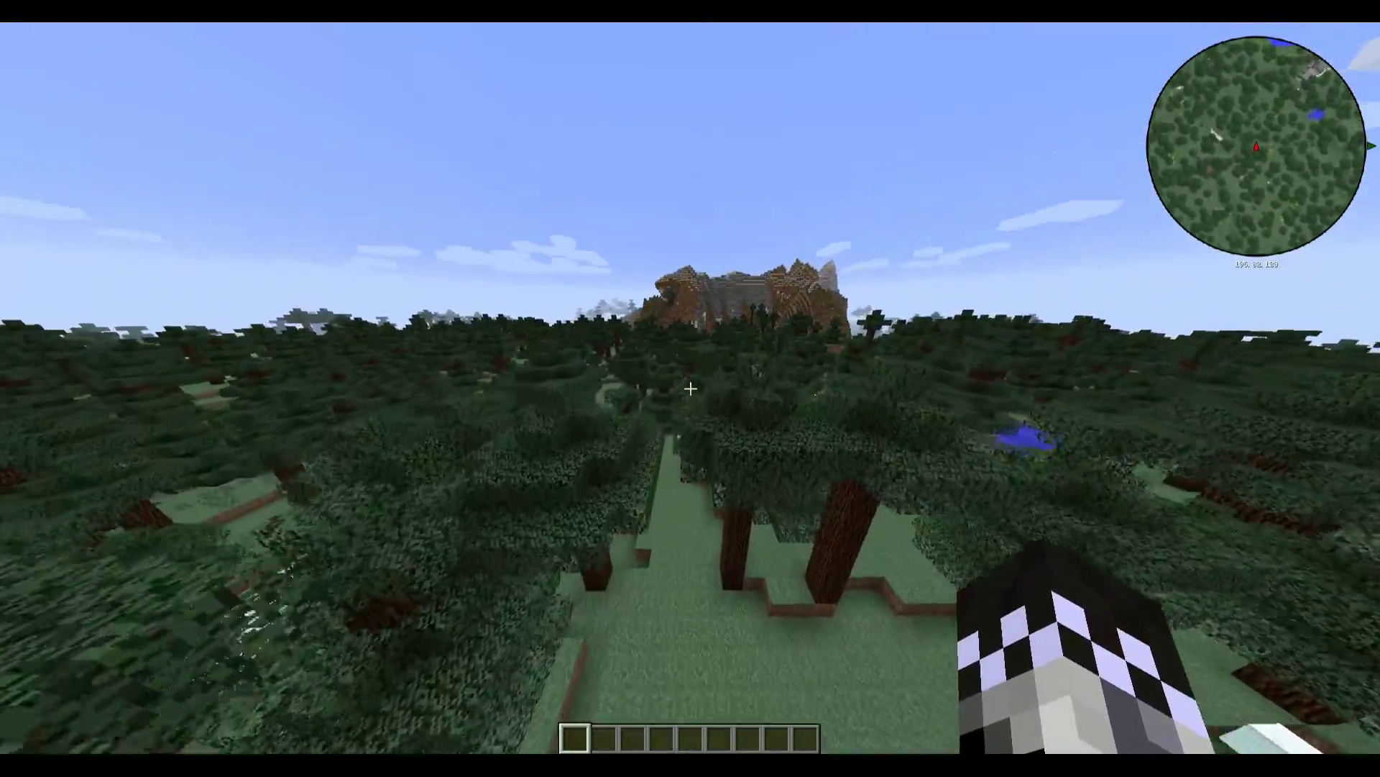
key("w")
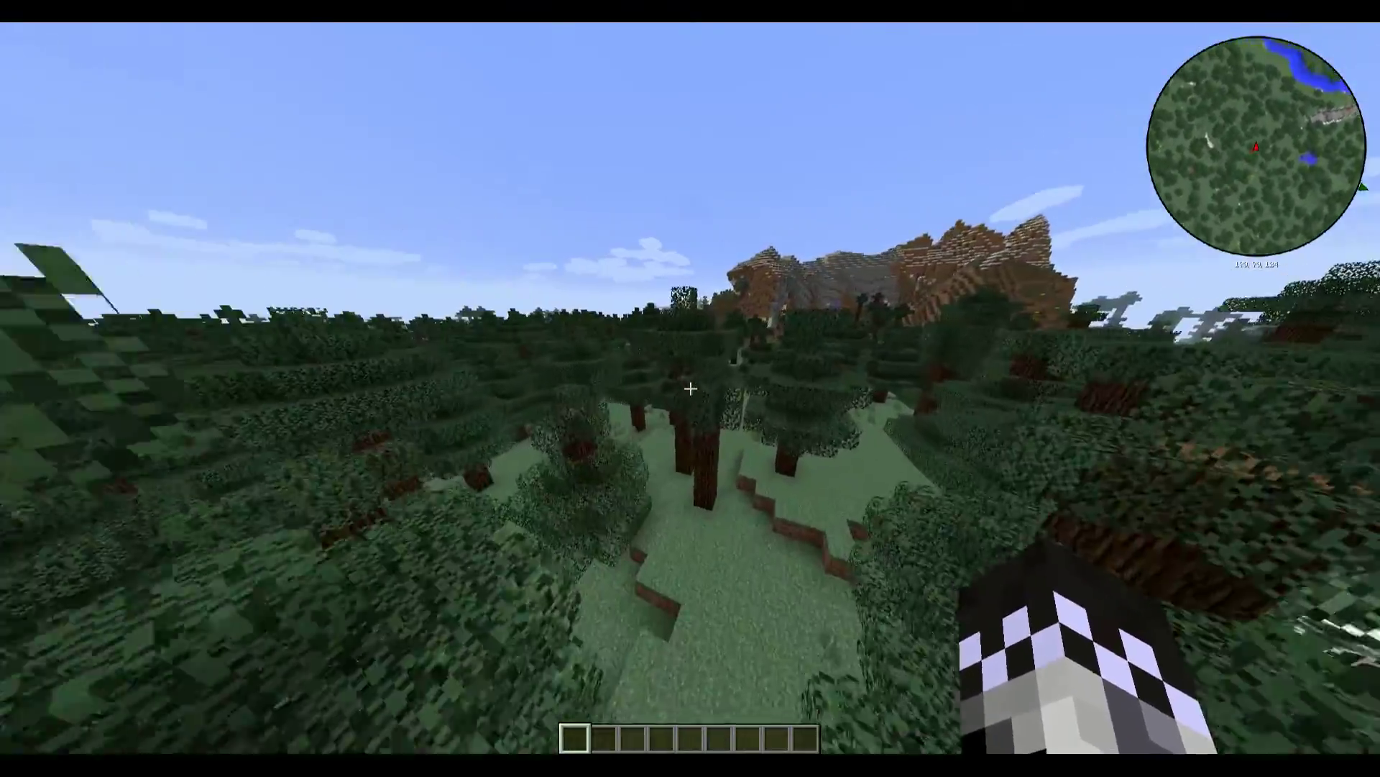
key("w")
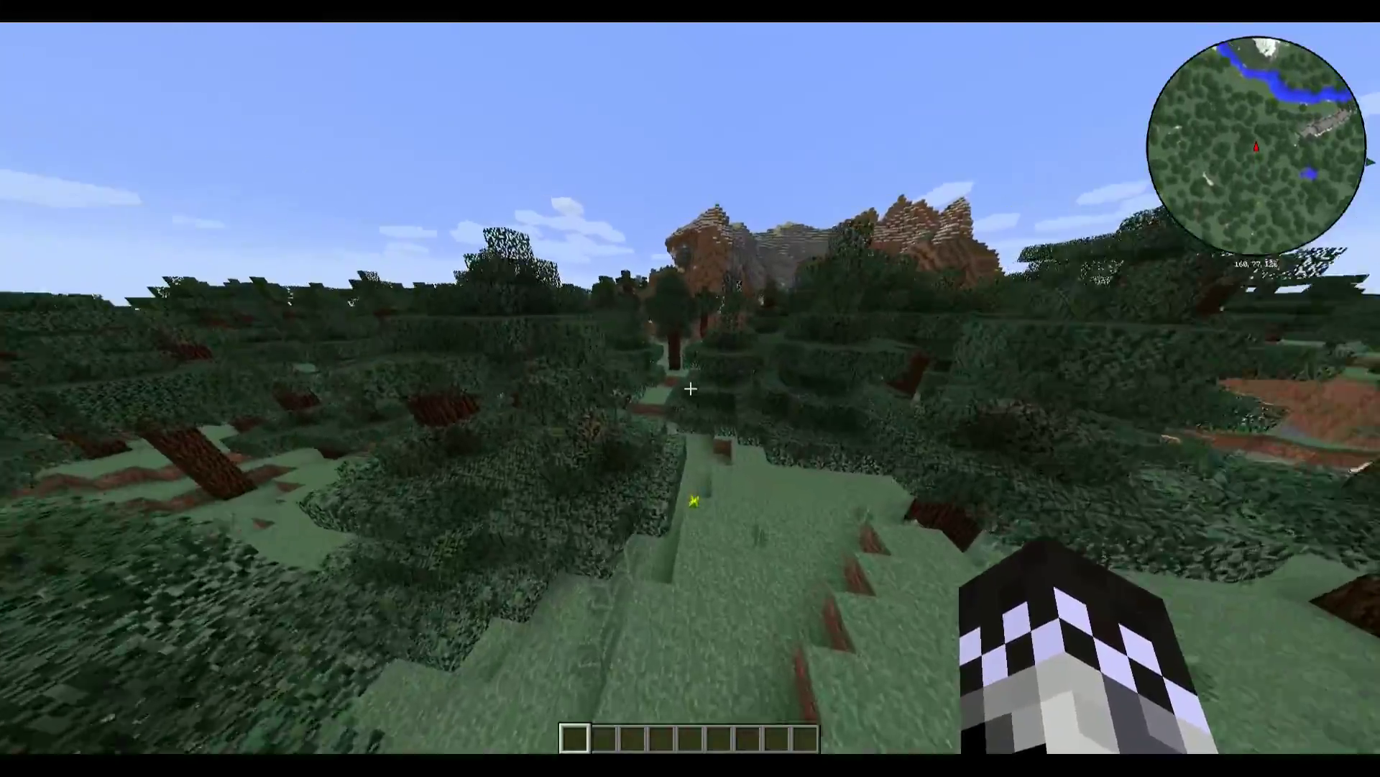
key("w")
key("w")
key("w")
key("w")
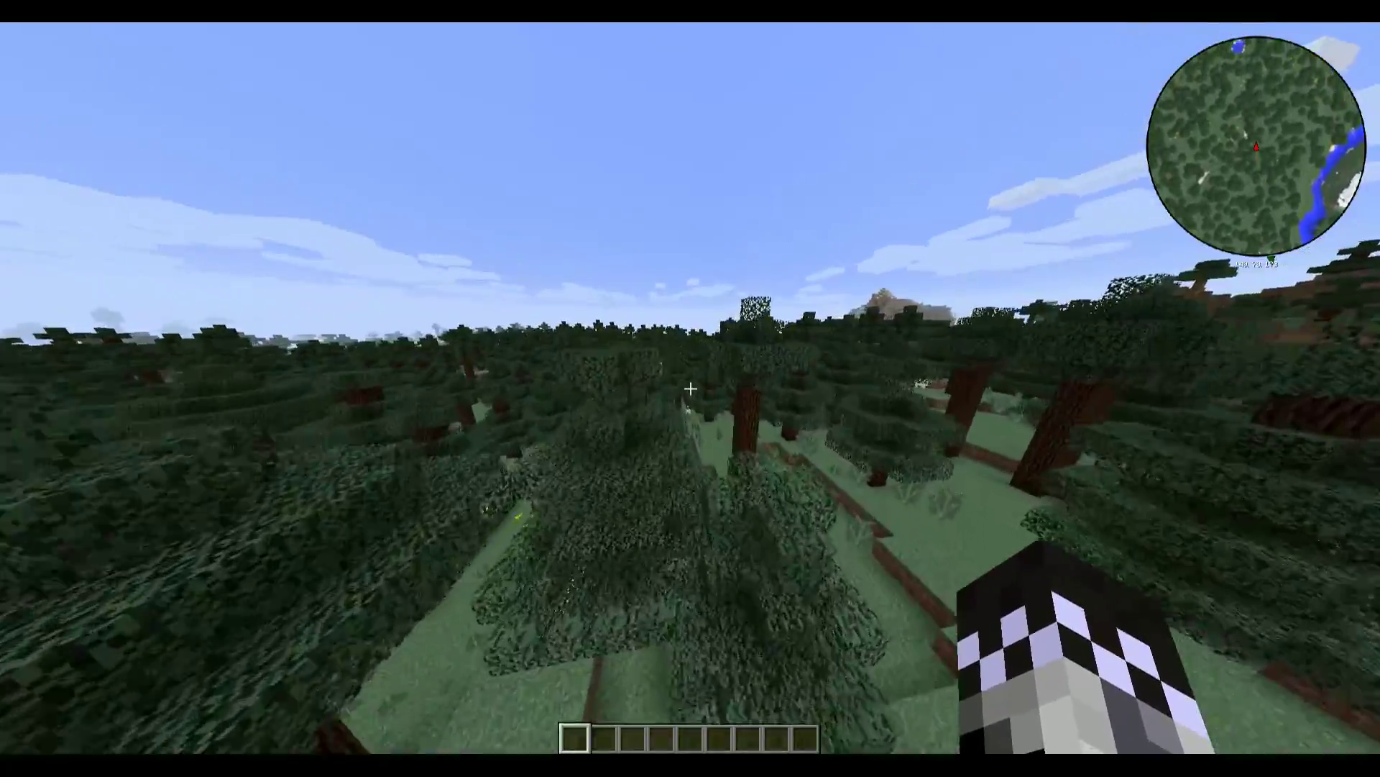